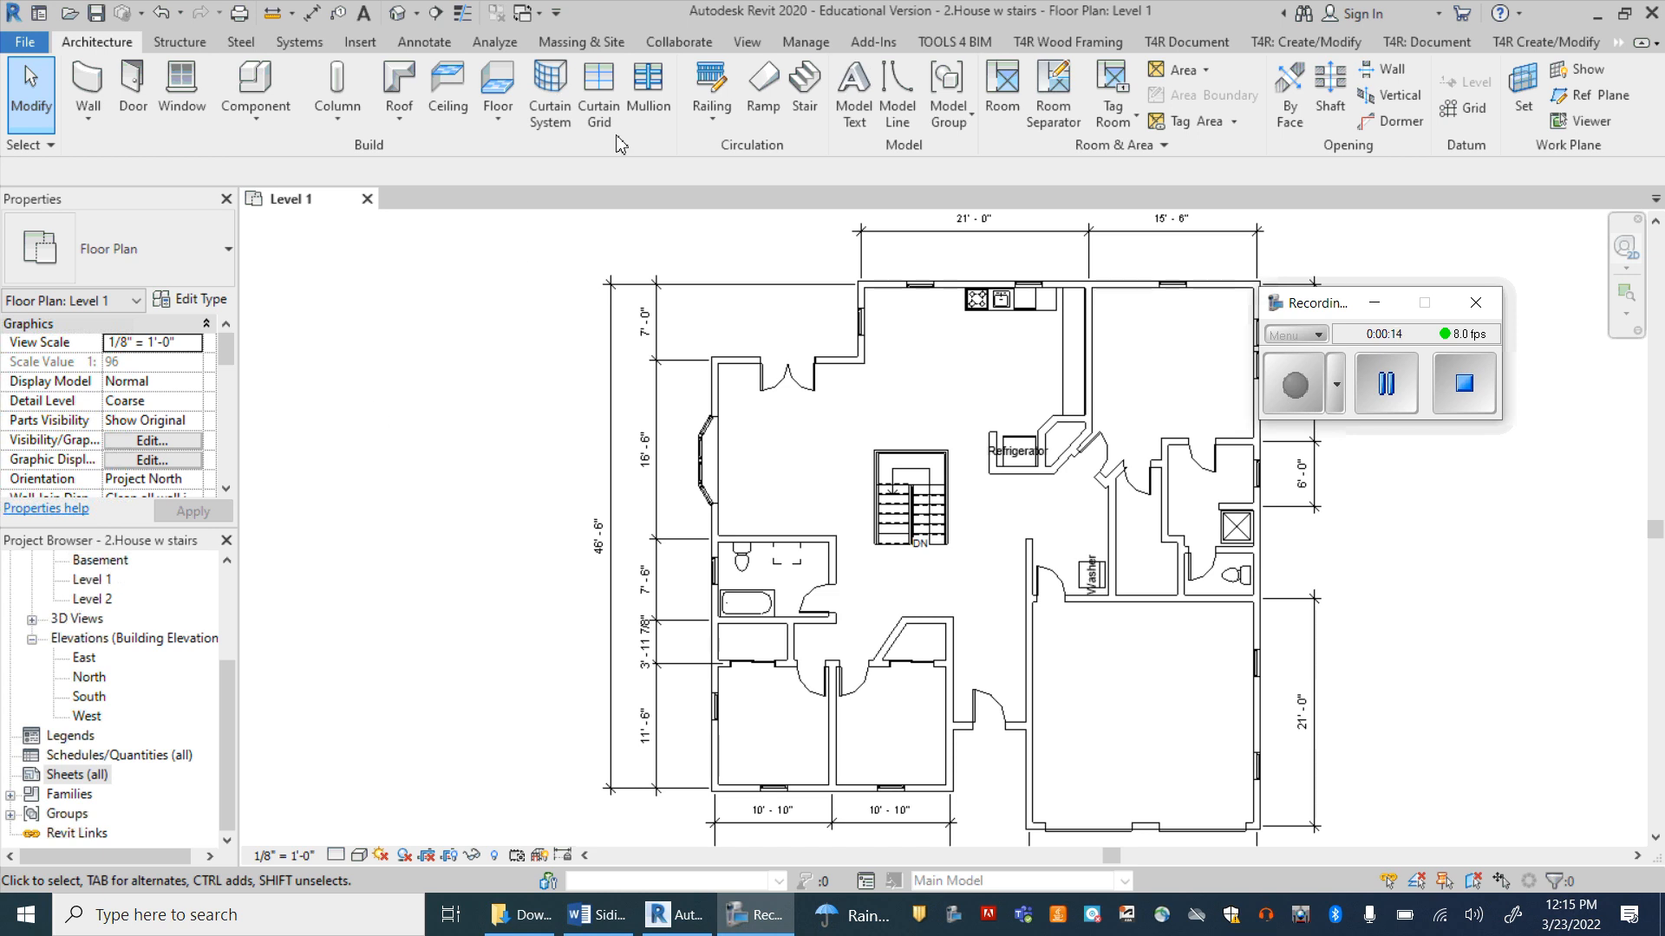
click(747, 44)
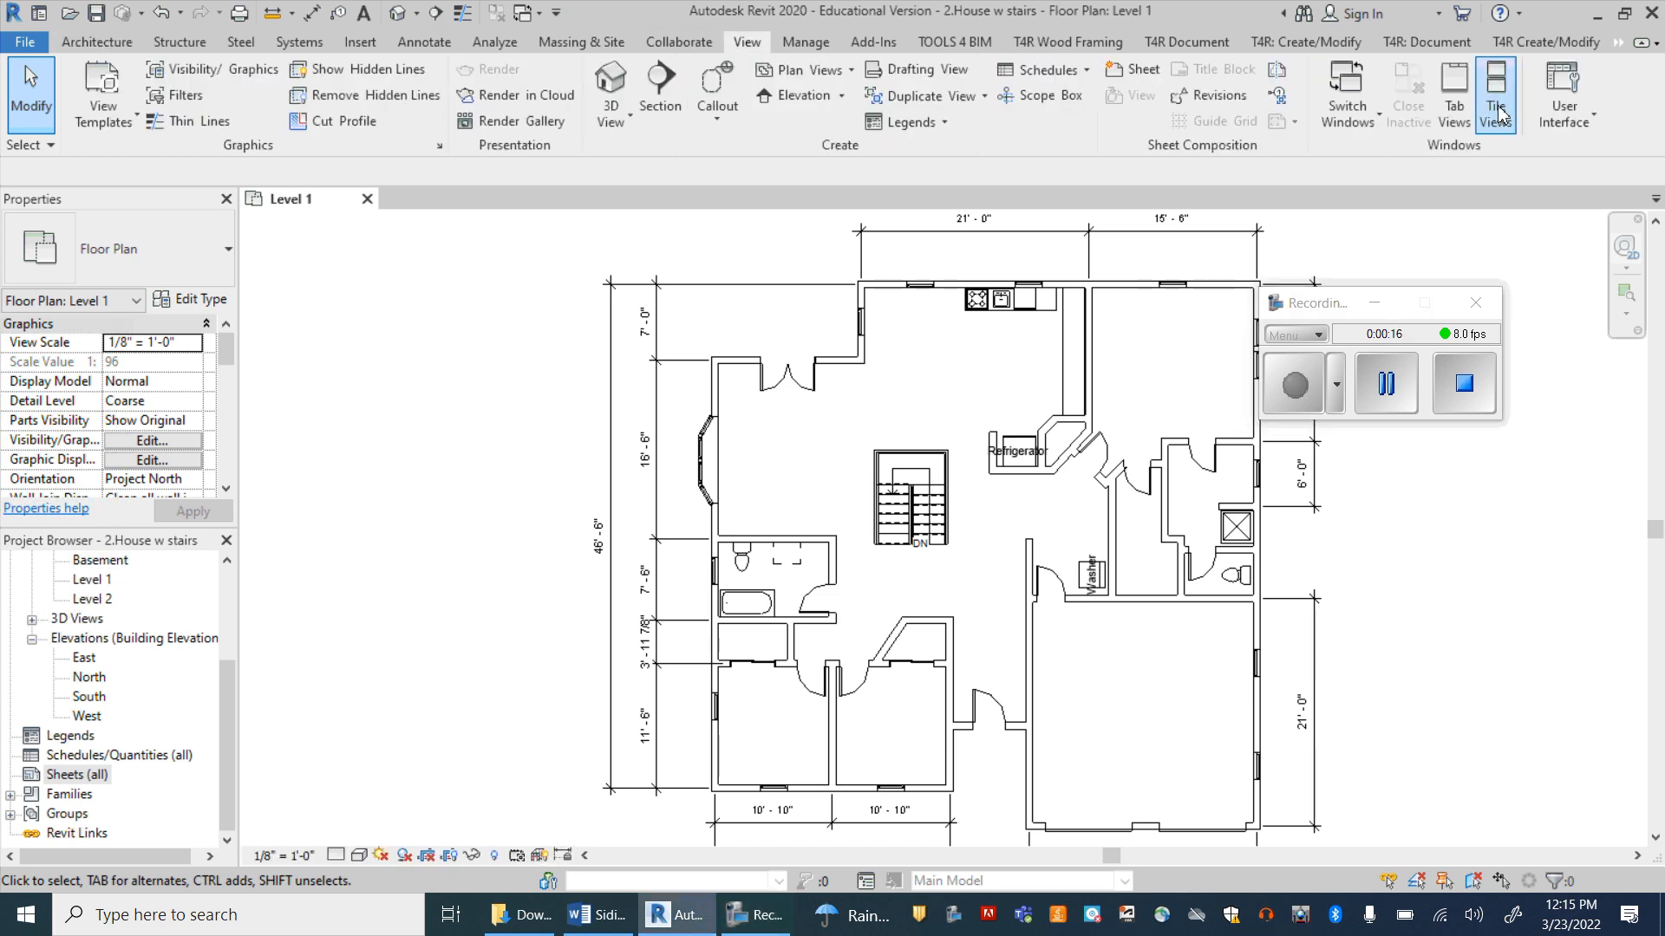
click(1564, 102)
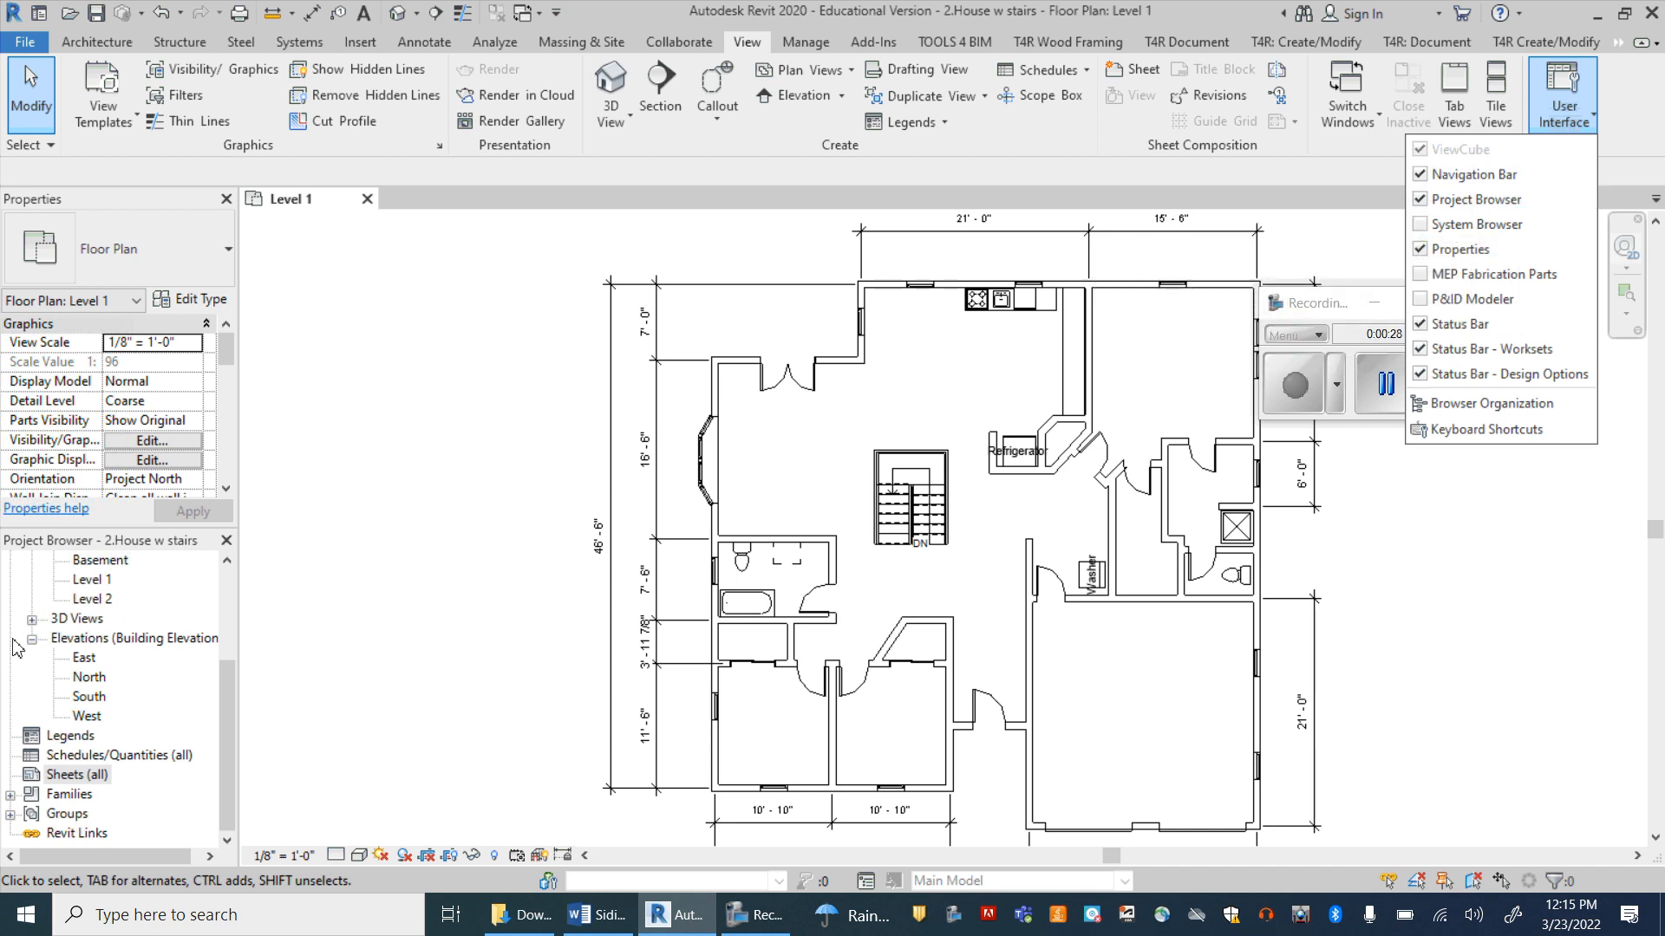
click(290, 586)
Step: Create a new sheet with the RCS Titleblock, loading its family file RCS Titleblock.rfa from the Downloads folder
right_click(67, 778)
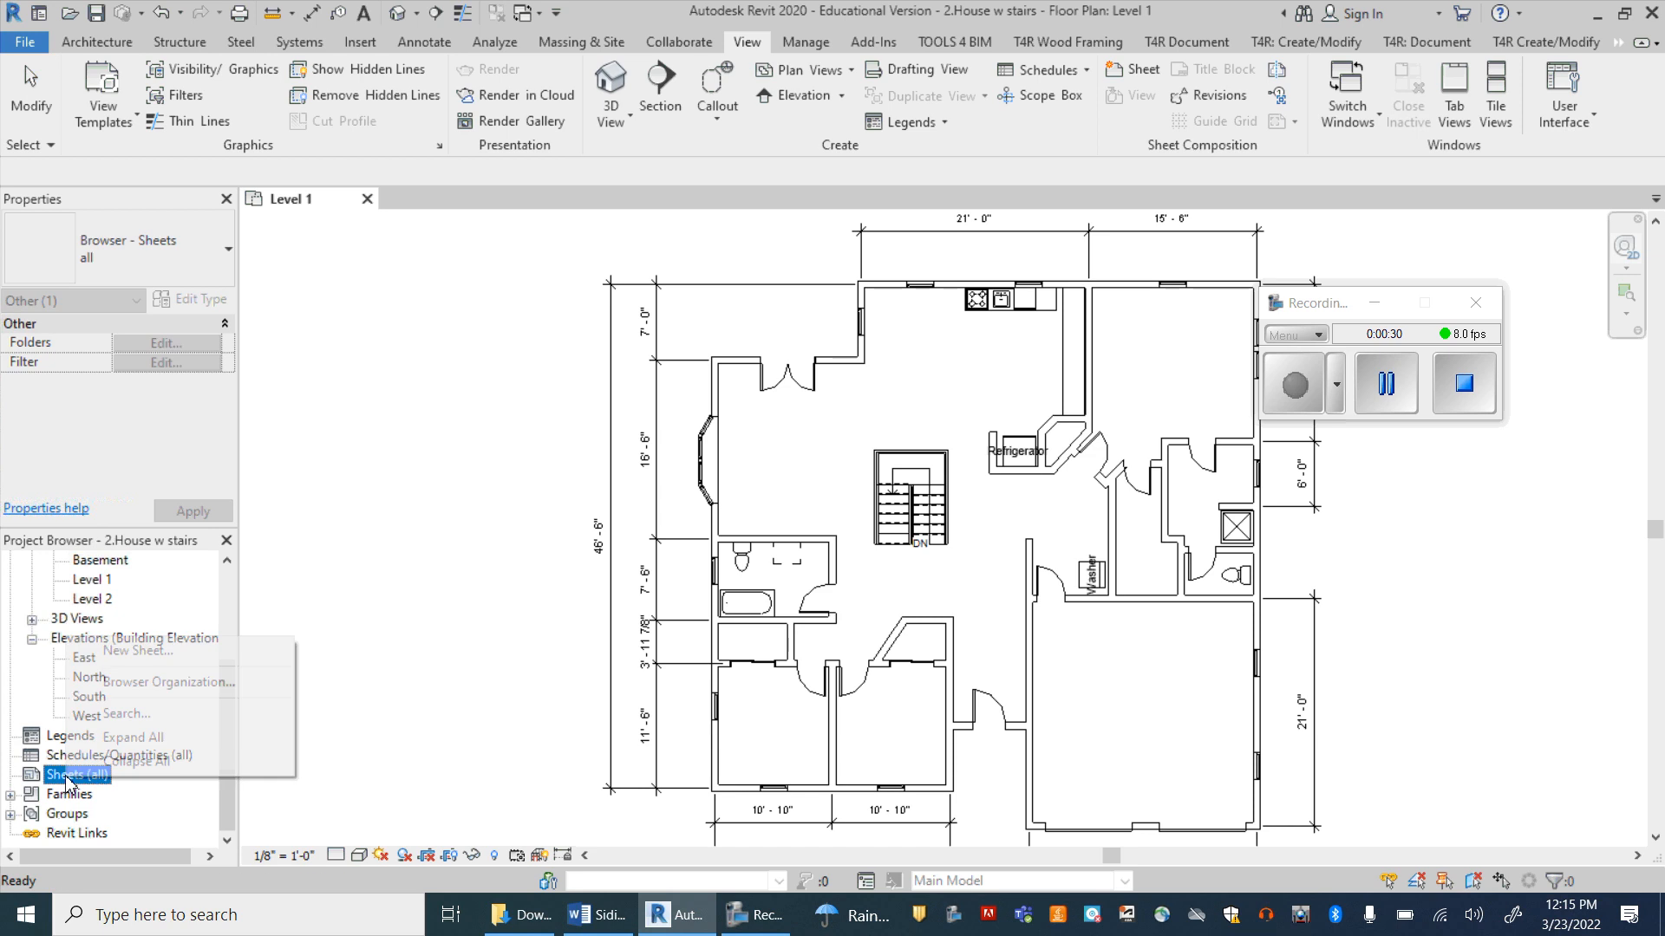
click(130, 652)
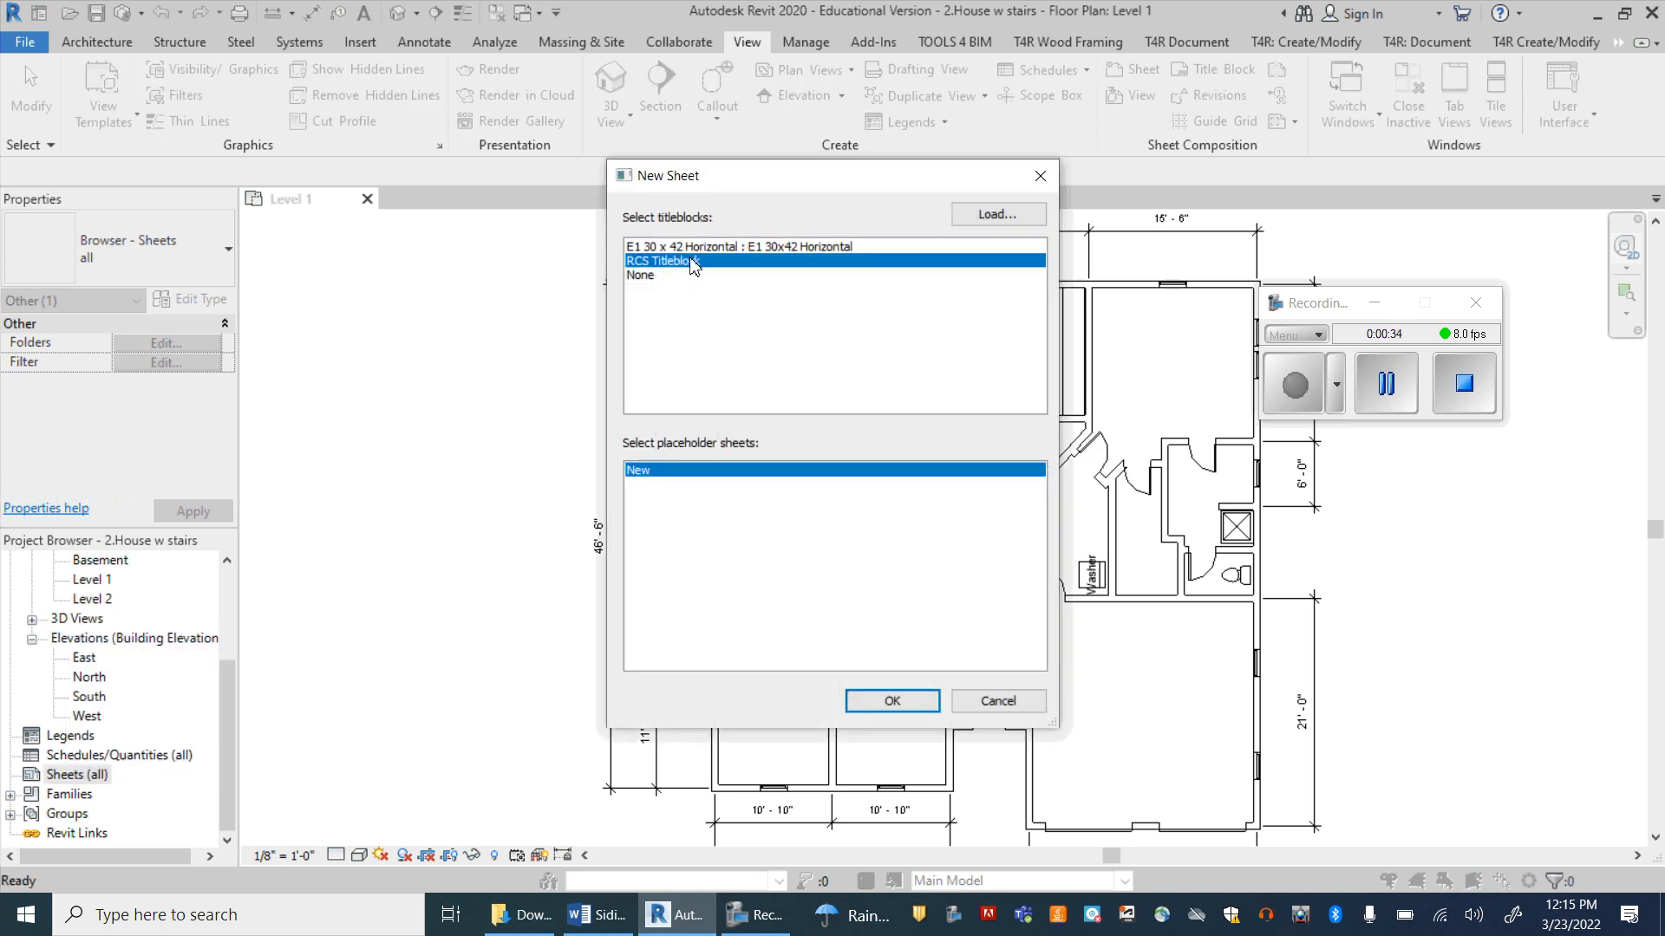
click(985, 215)
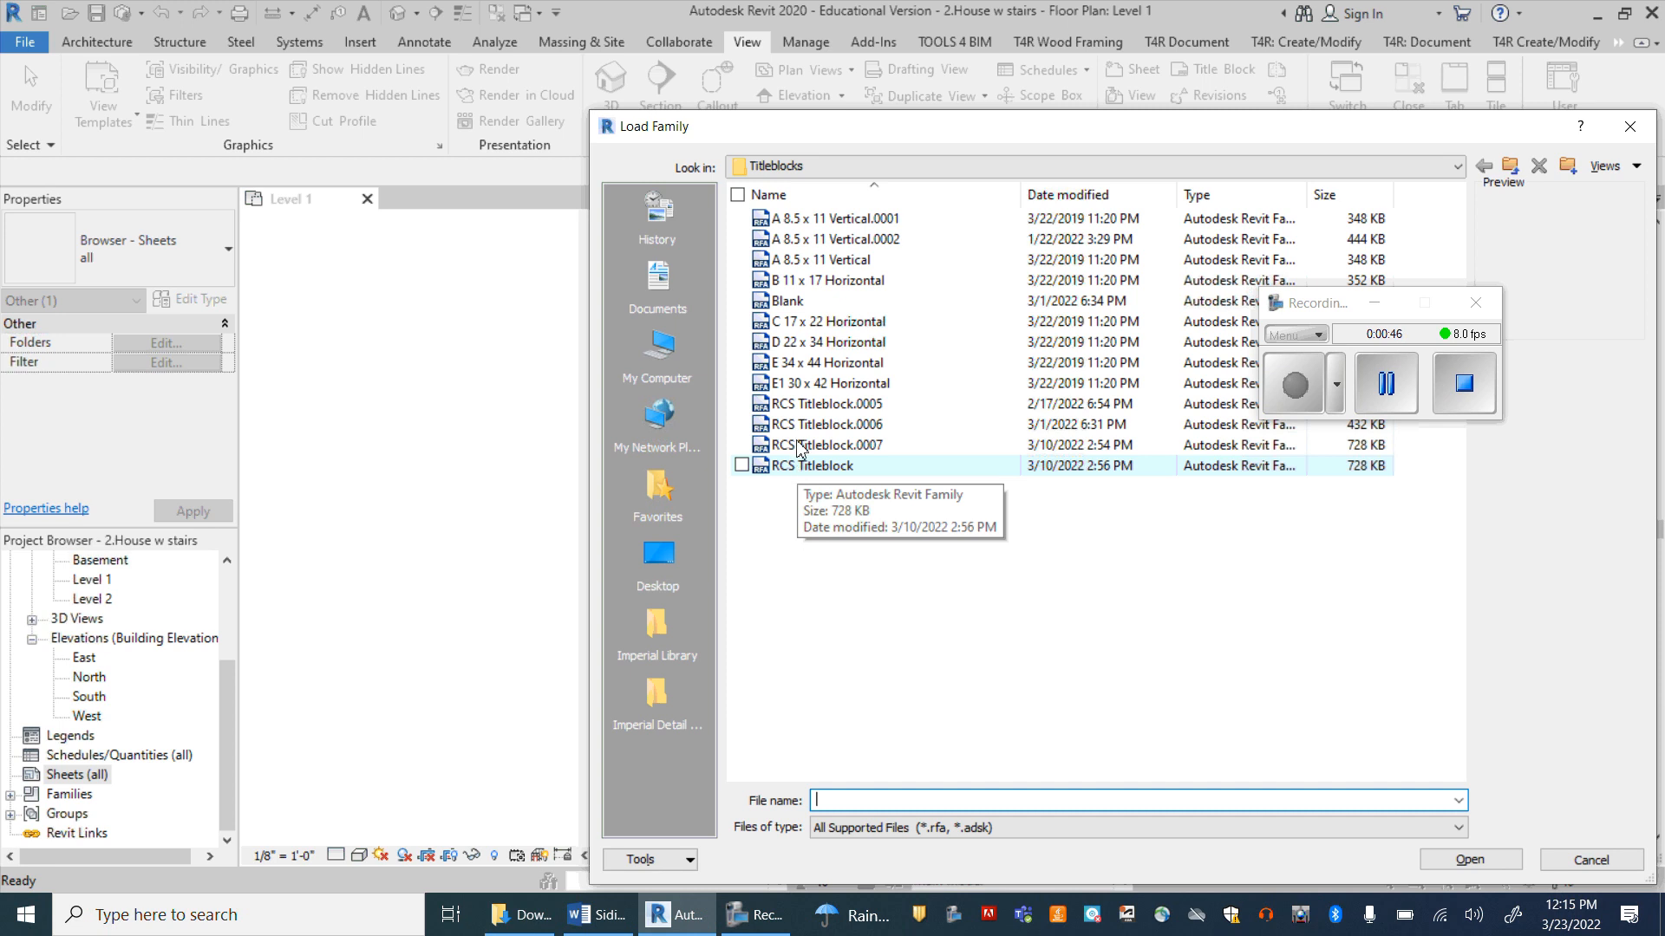
click(680, 351)
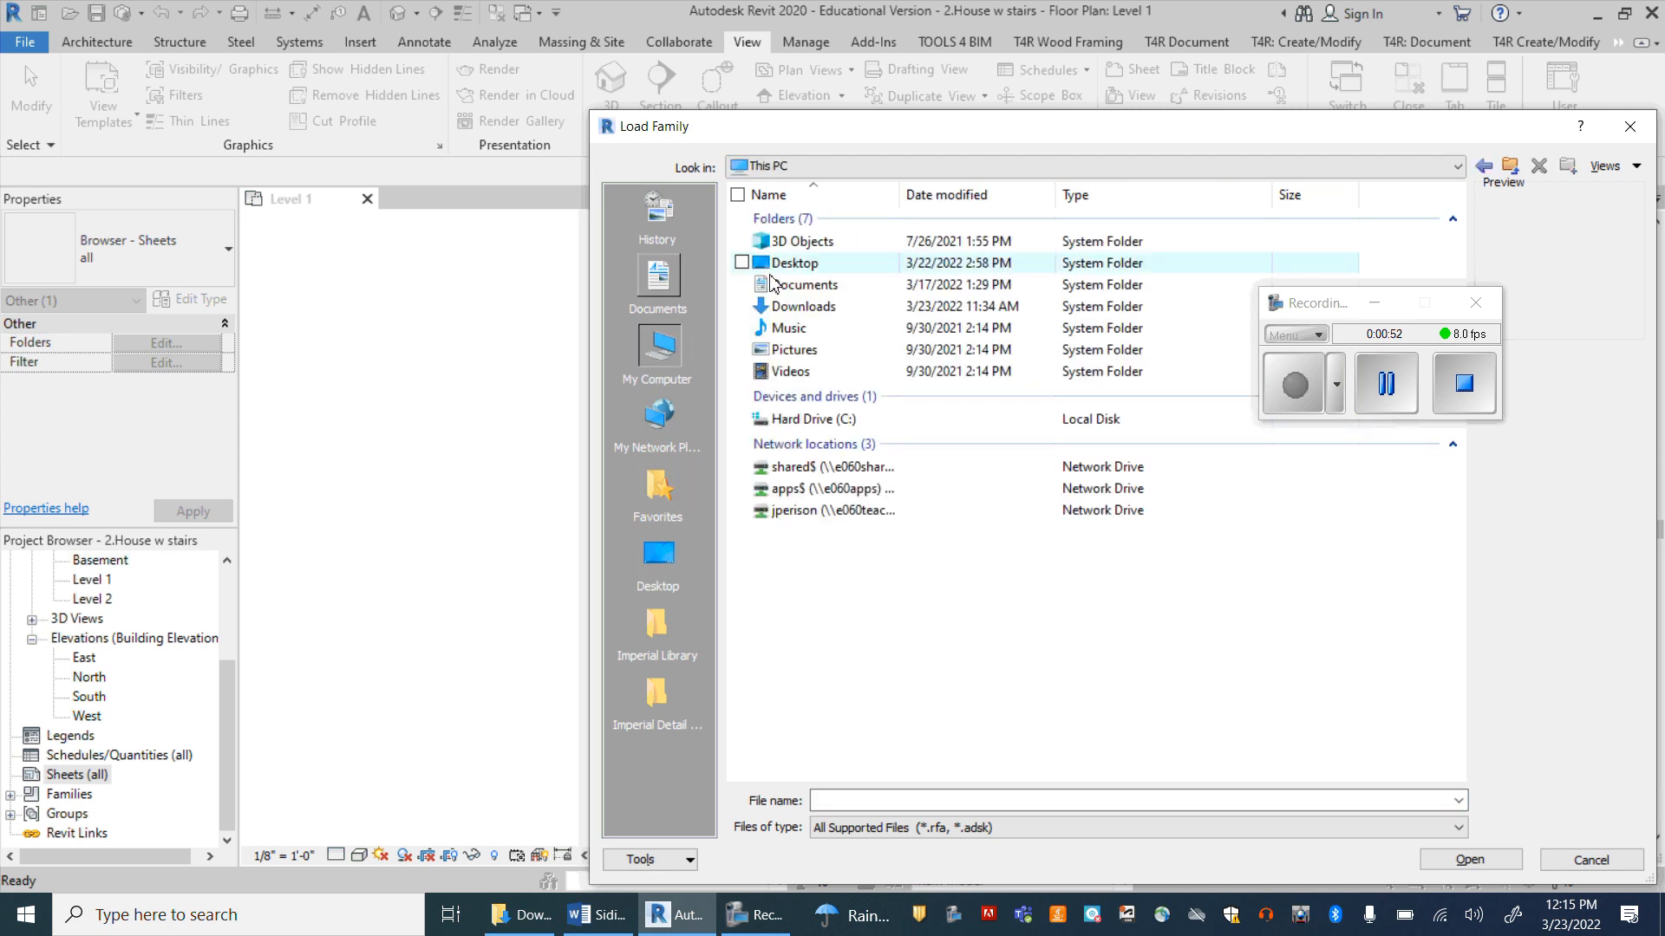
double_click(803, 307)
click(807, 242)
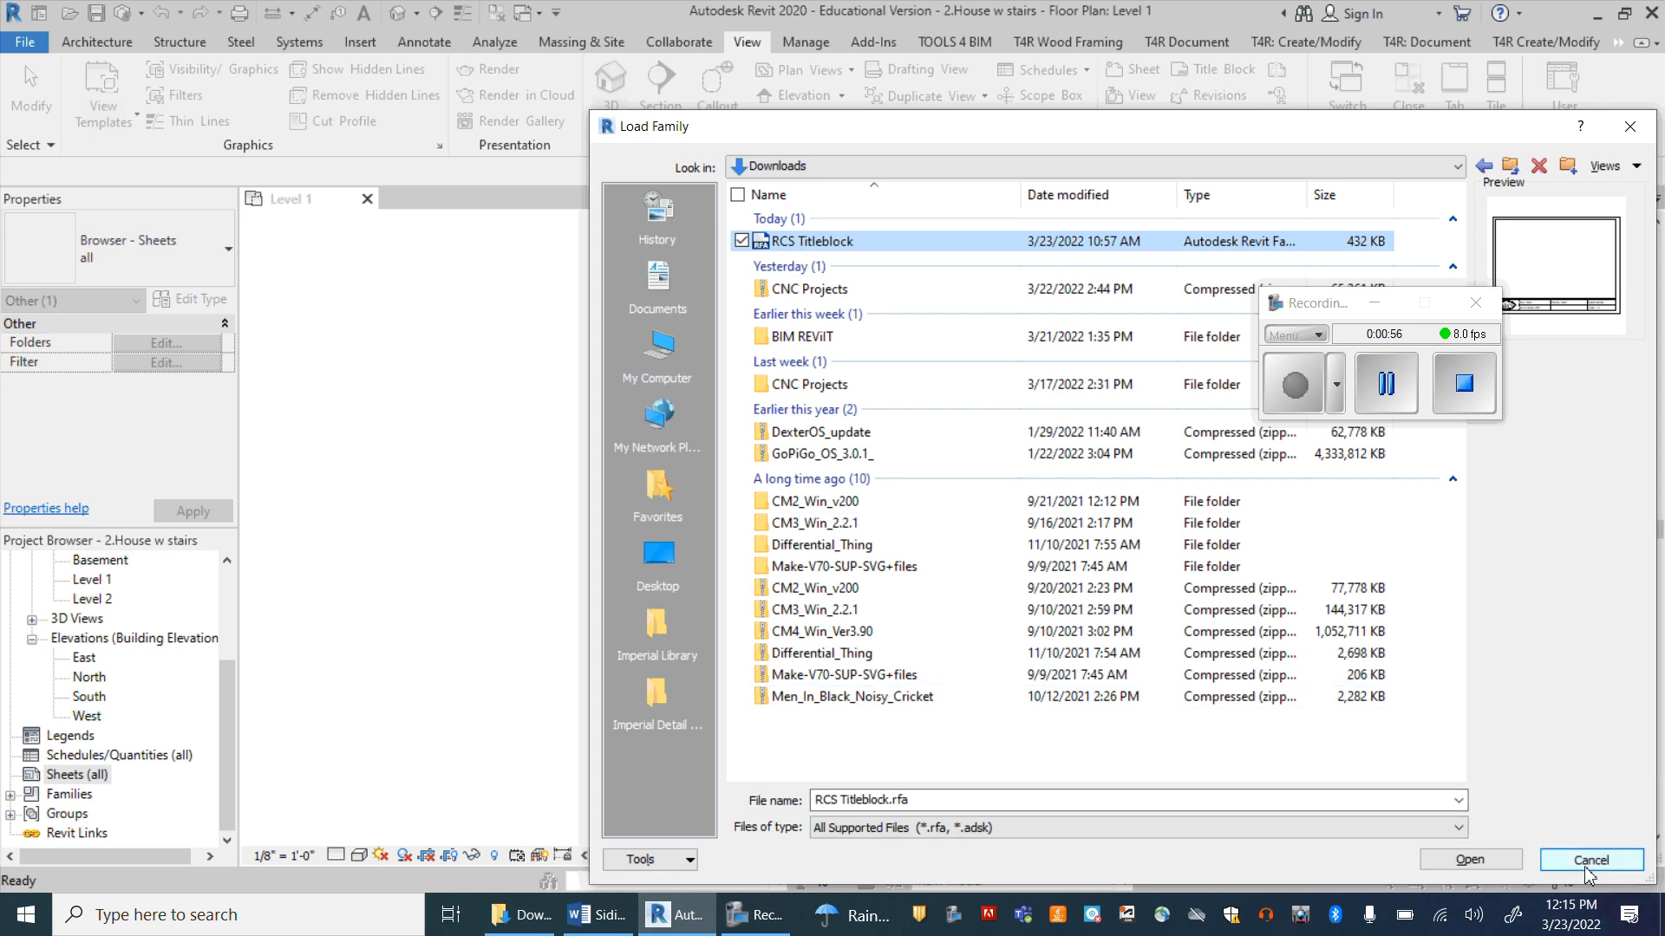
click(1474, 859)
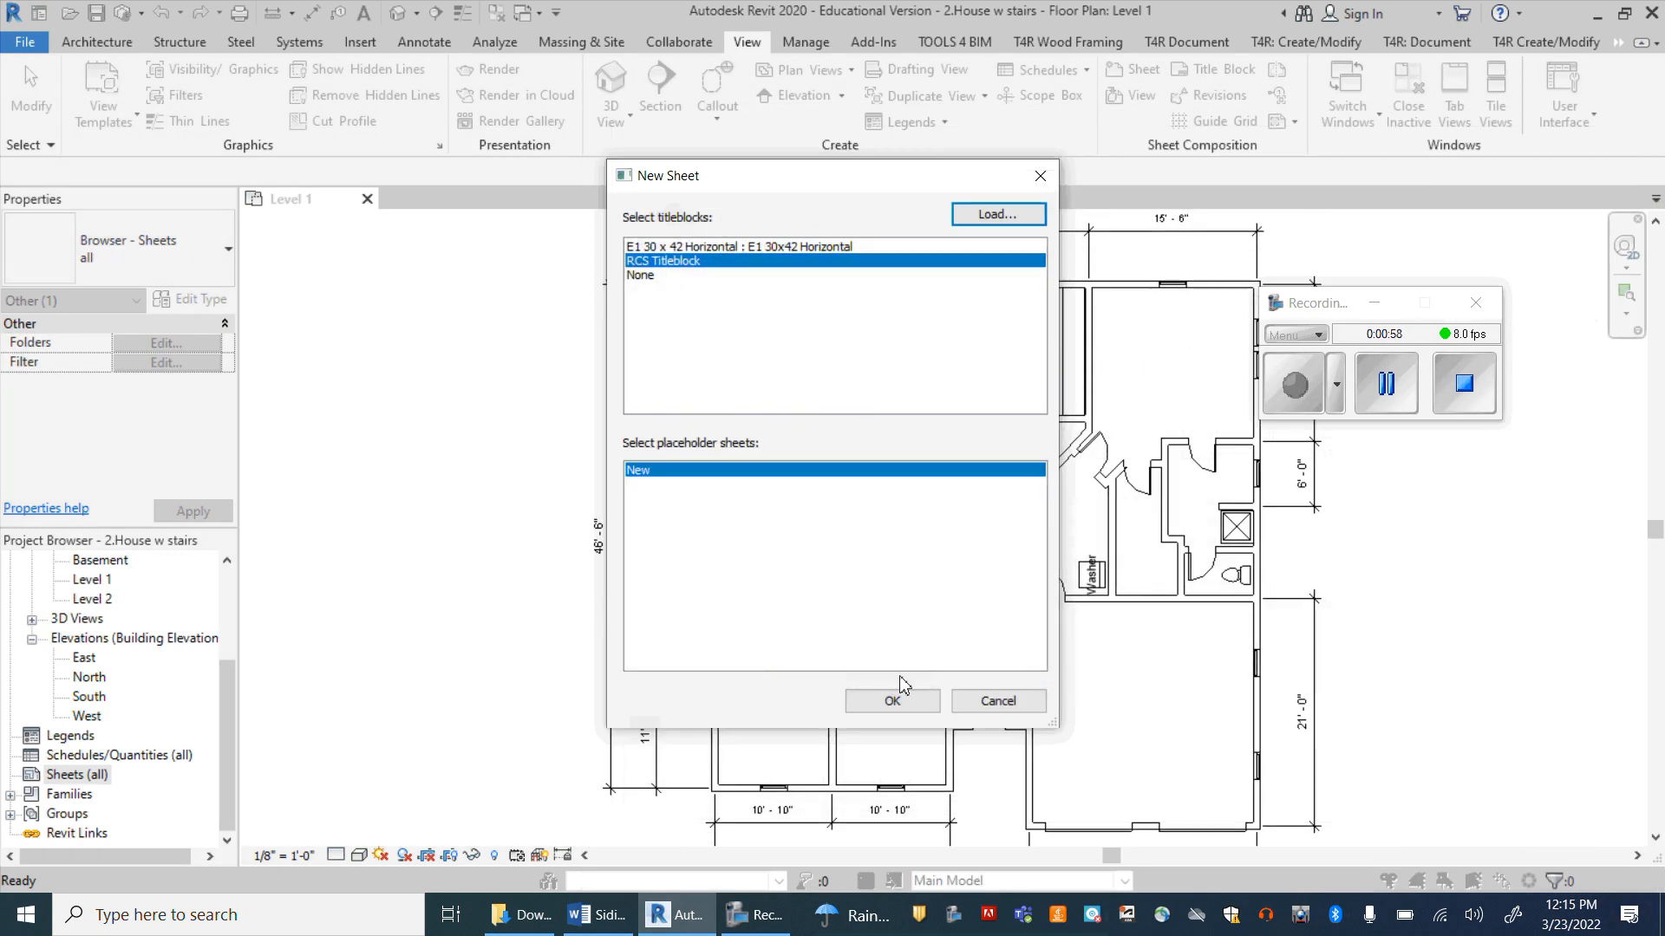
click(893, 704)
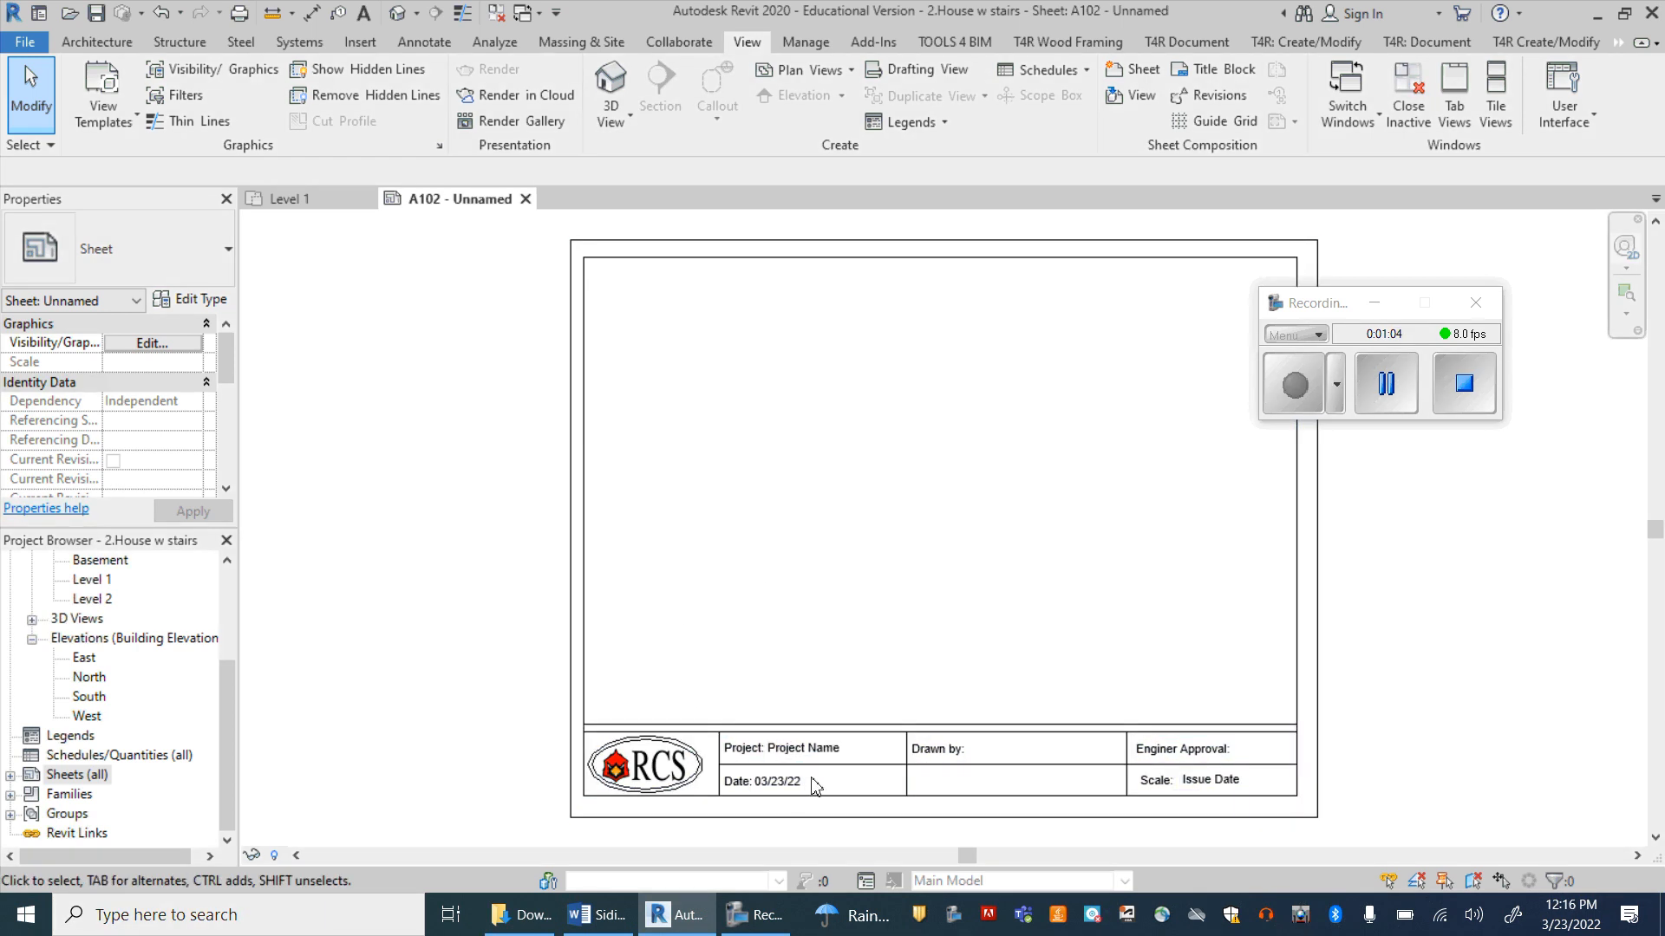
Step: Set the title block's project name to "Revit House #1" and fill in the drafter's name under Drawn by
click(822, 751)
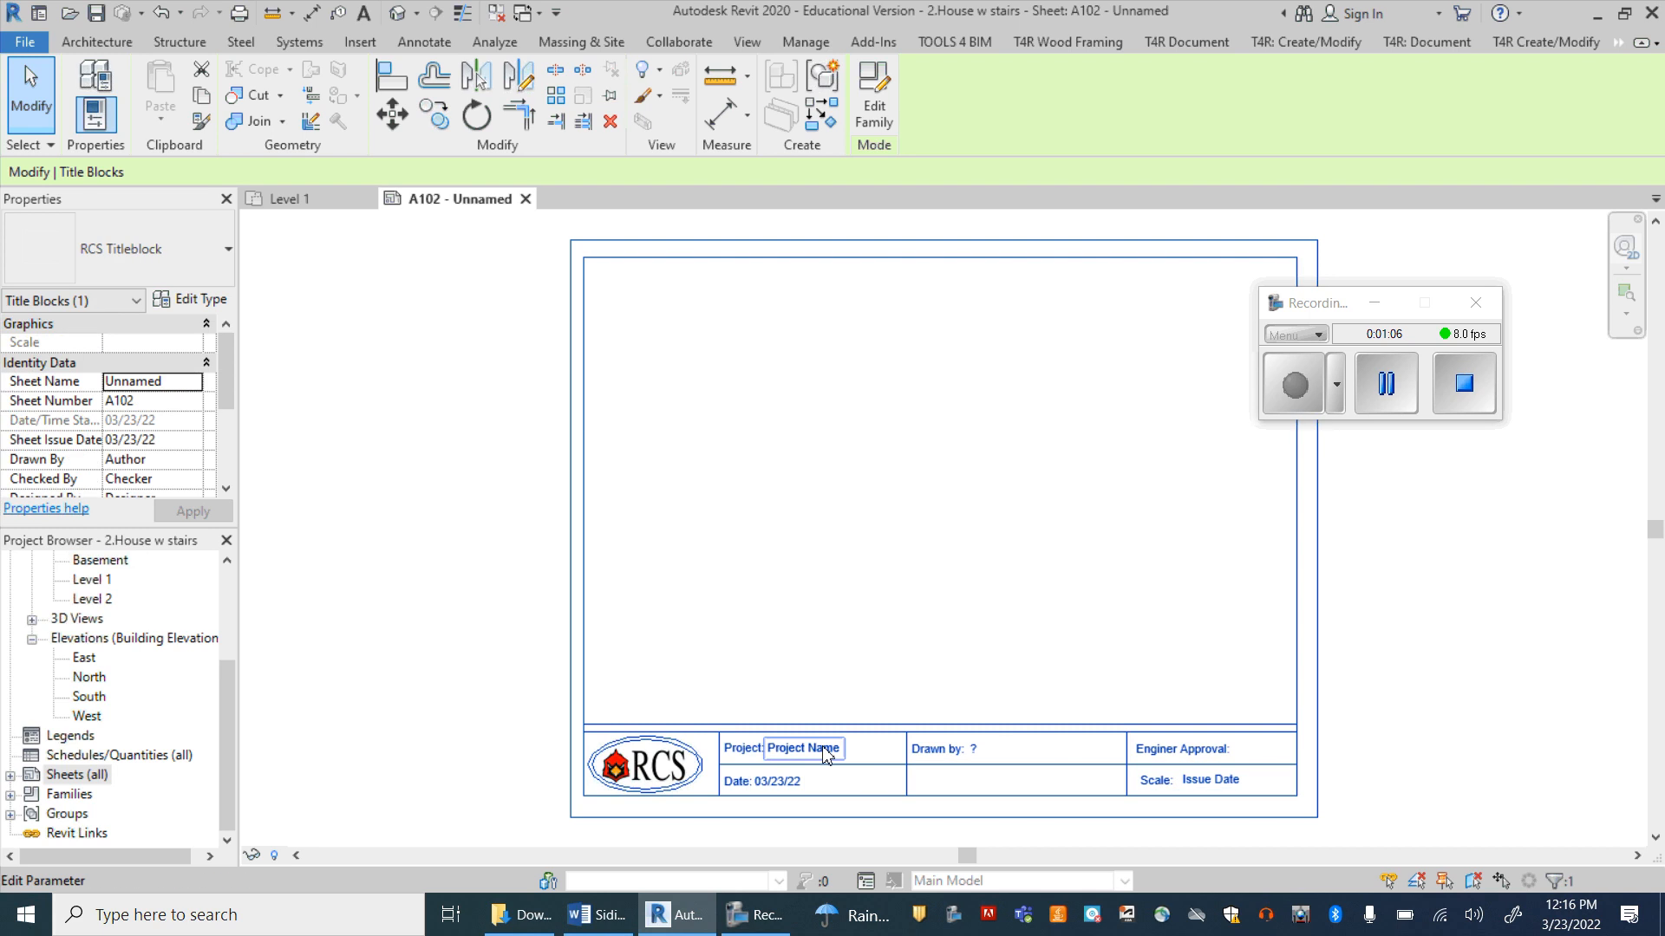
click(841, 751)
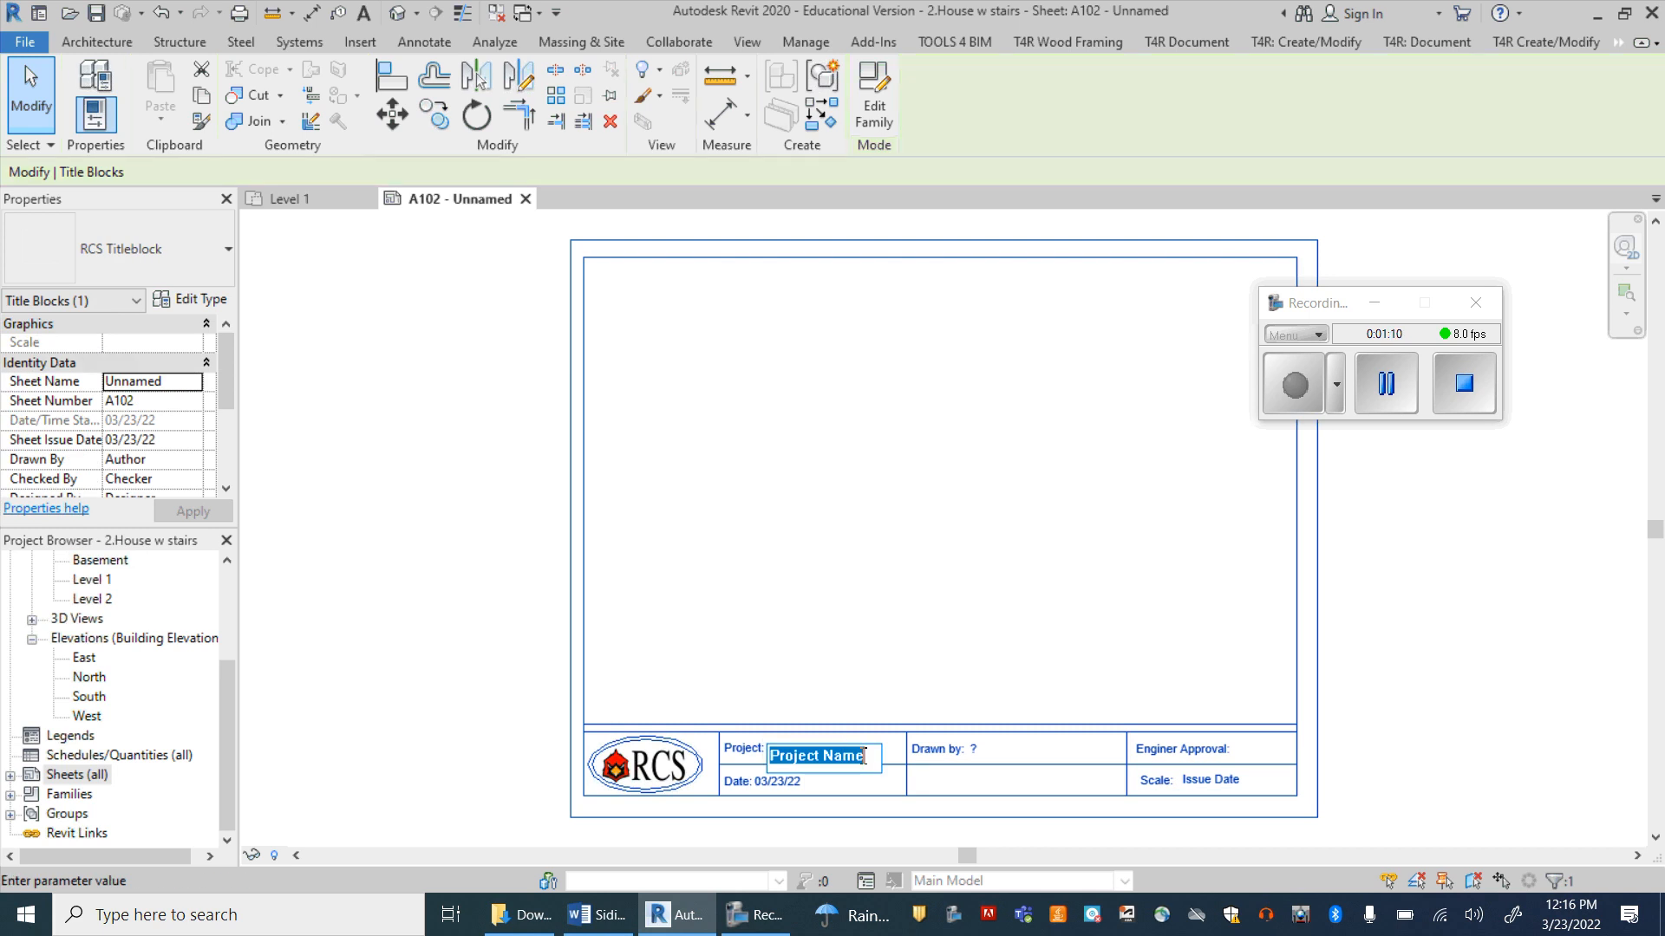
text(Revit House #1)
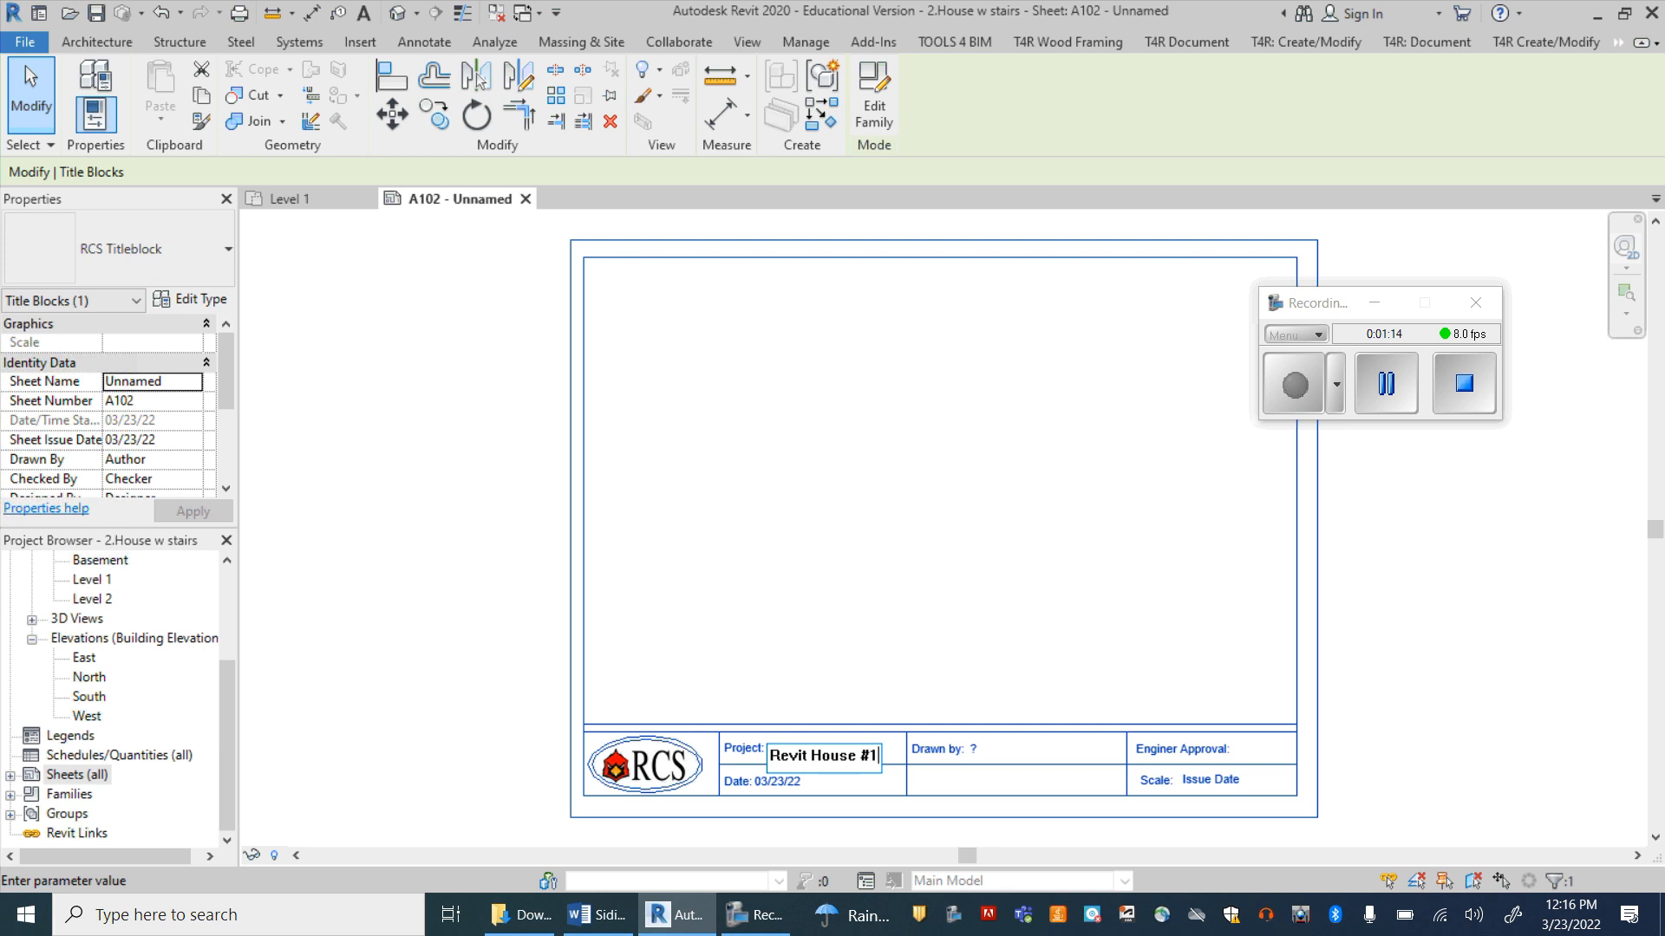
click(669, 751)
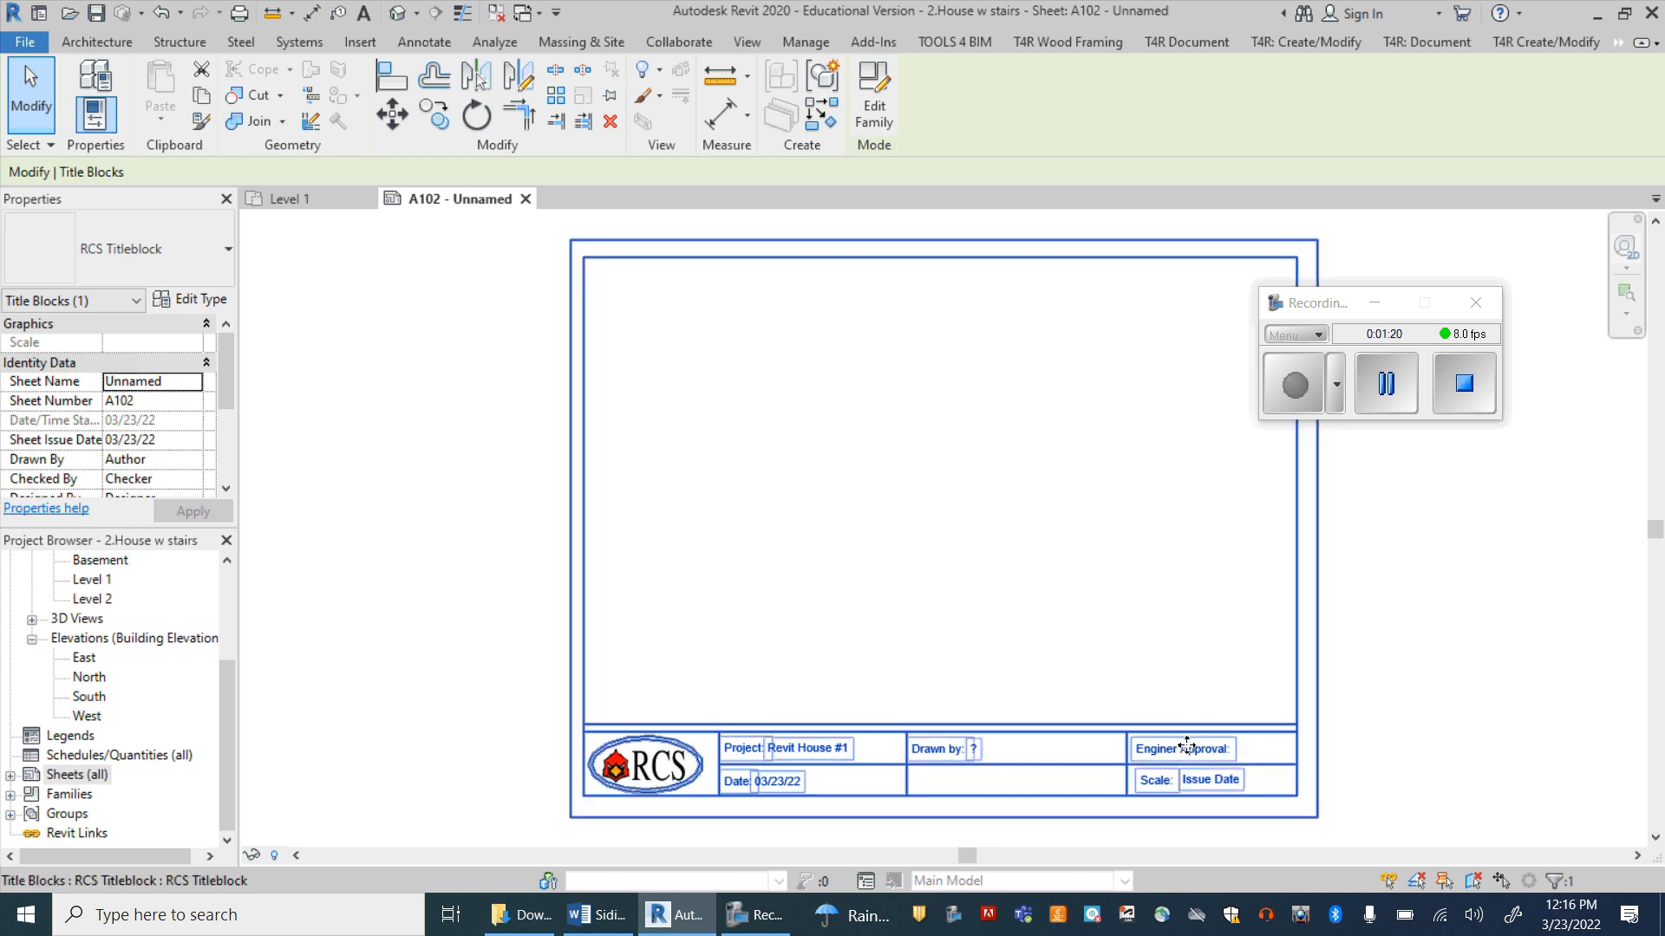
click(973, 751)
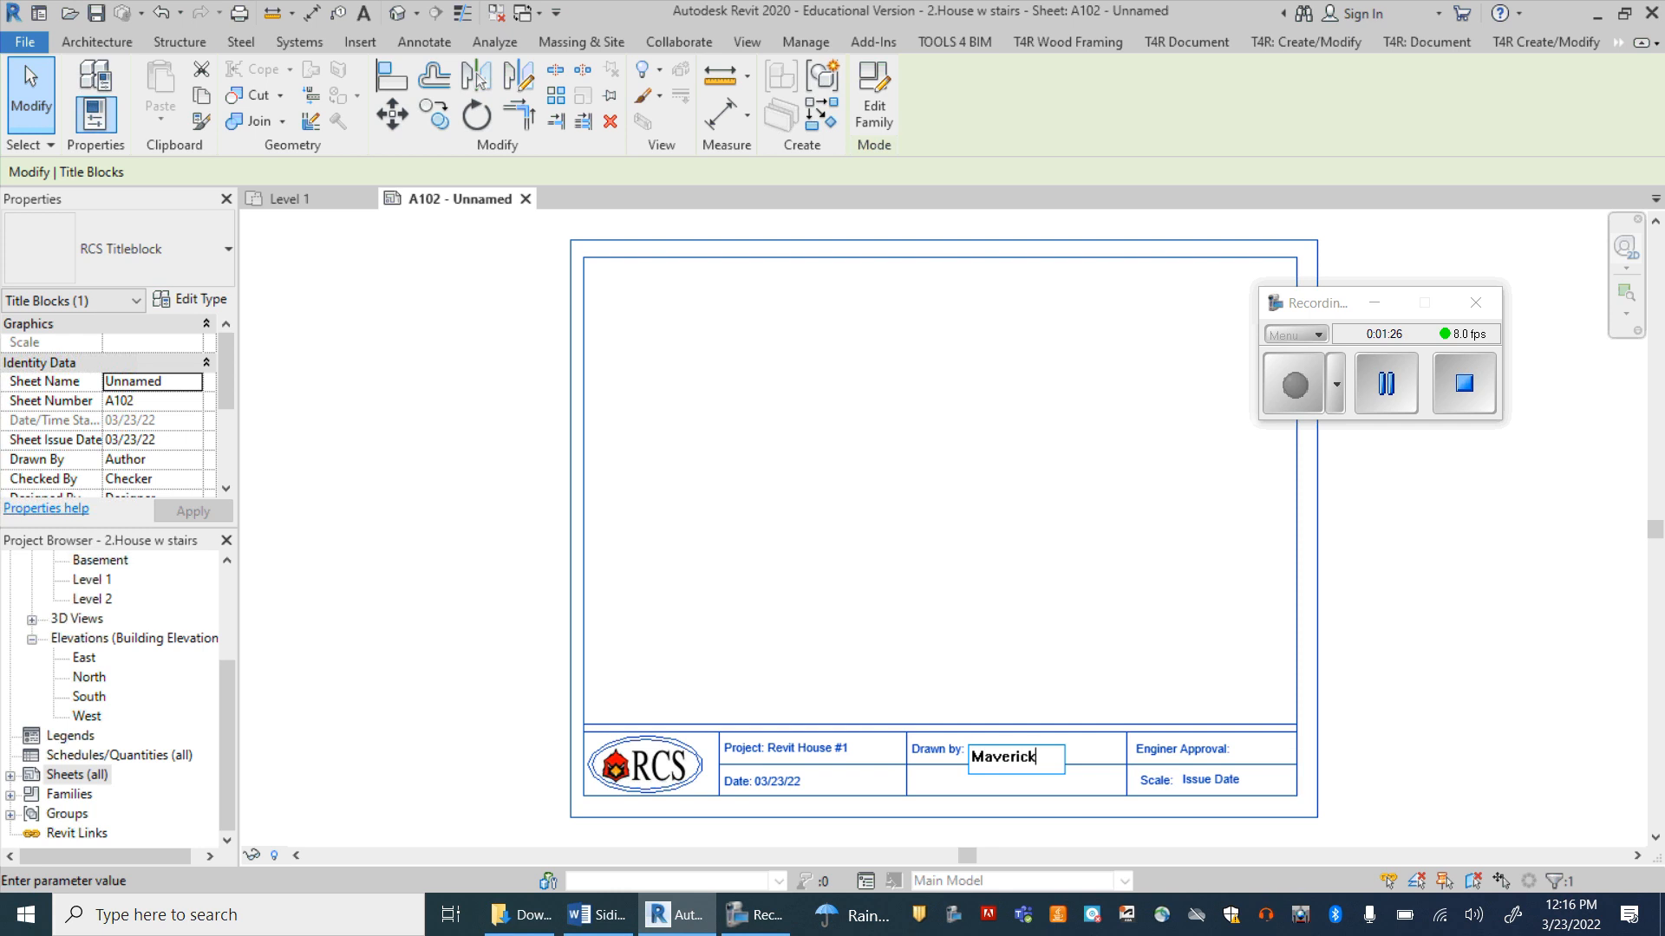
key(Return)
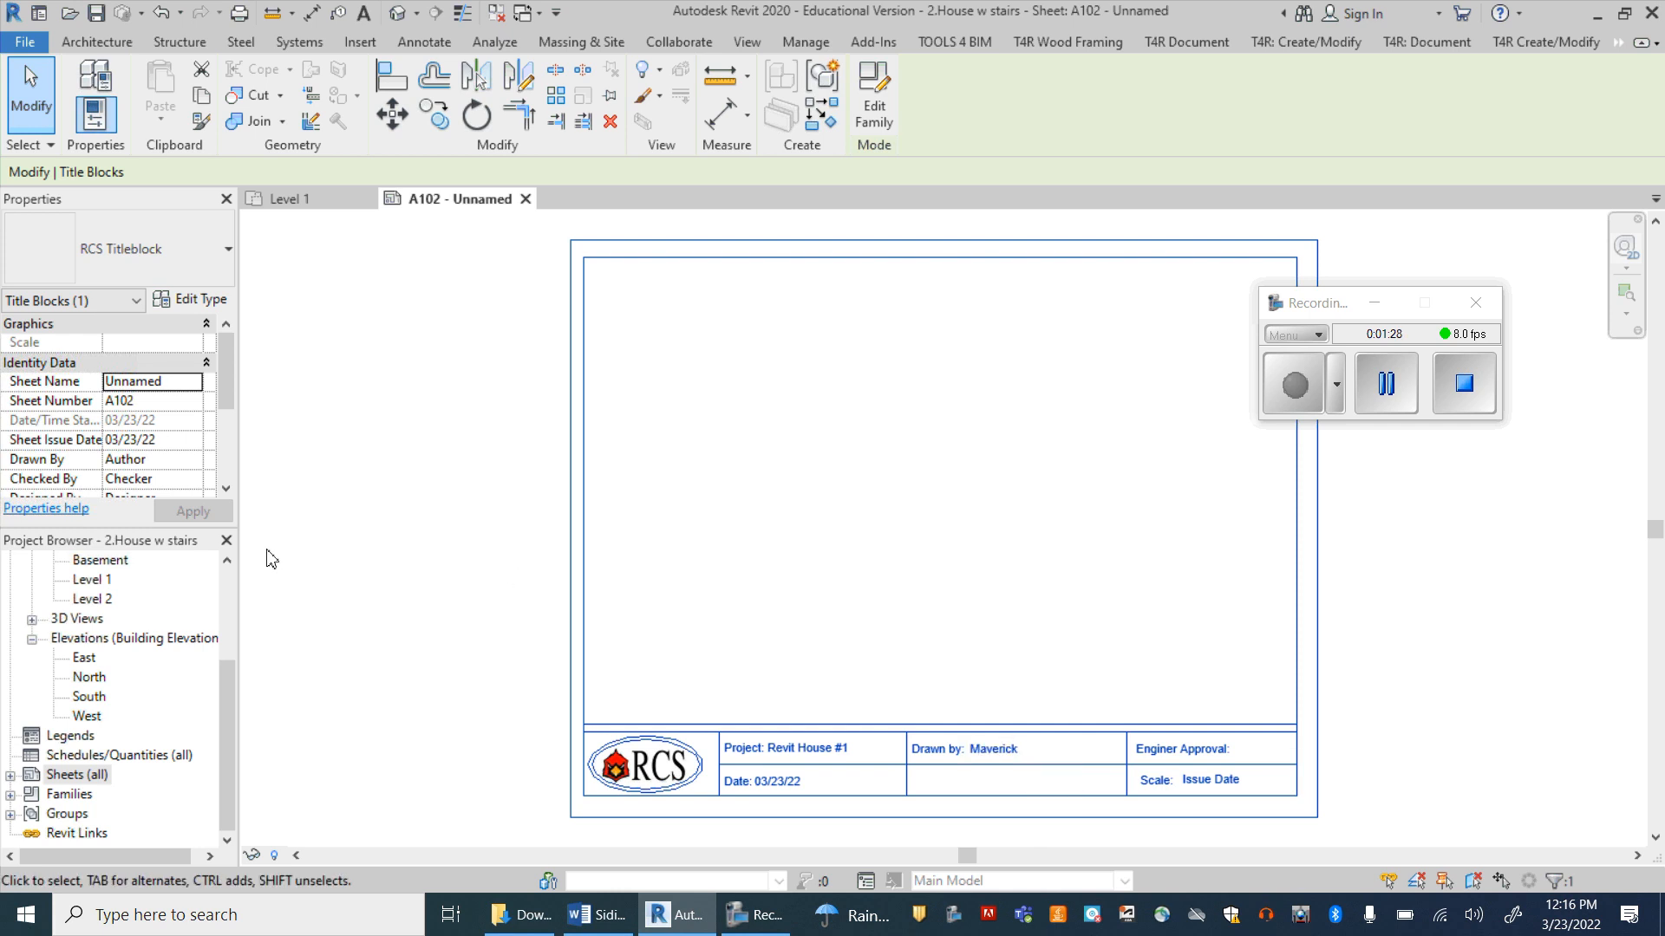
double_click(763, 728)
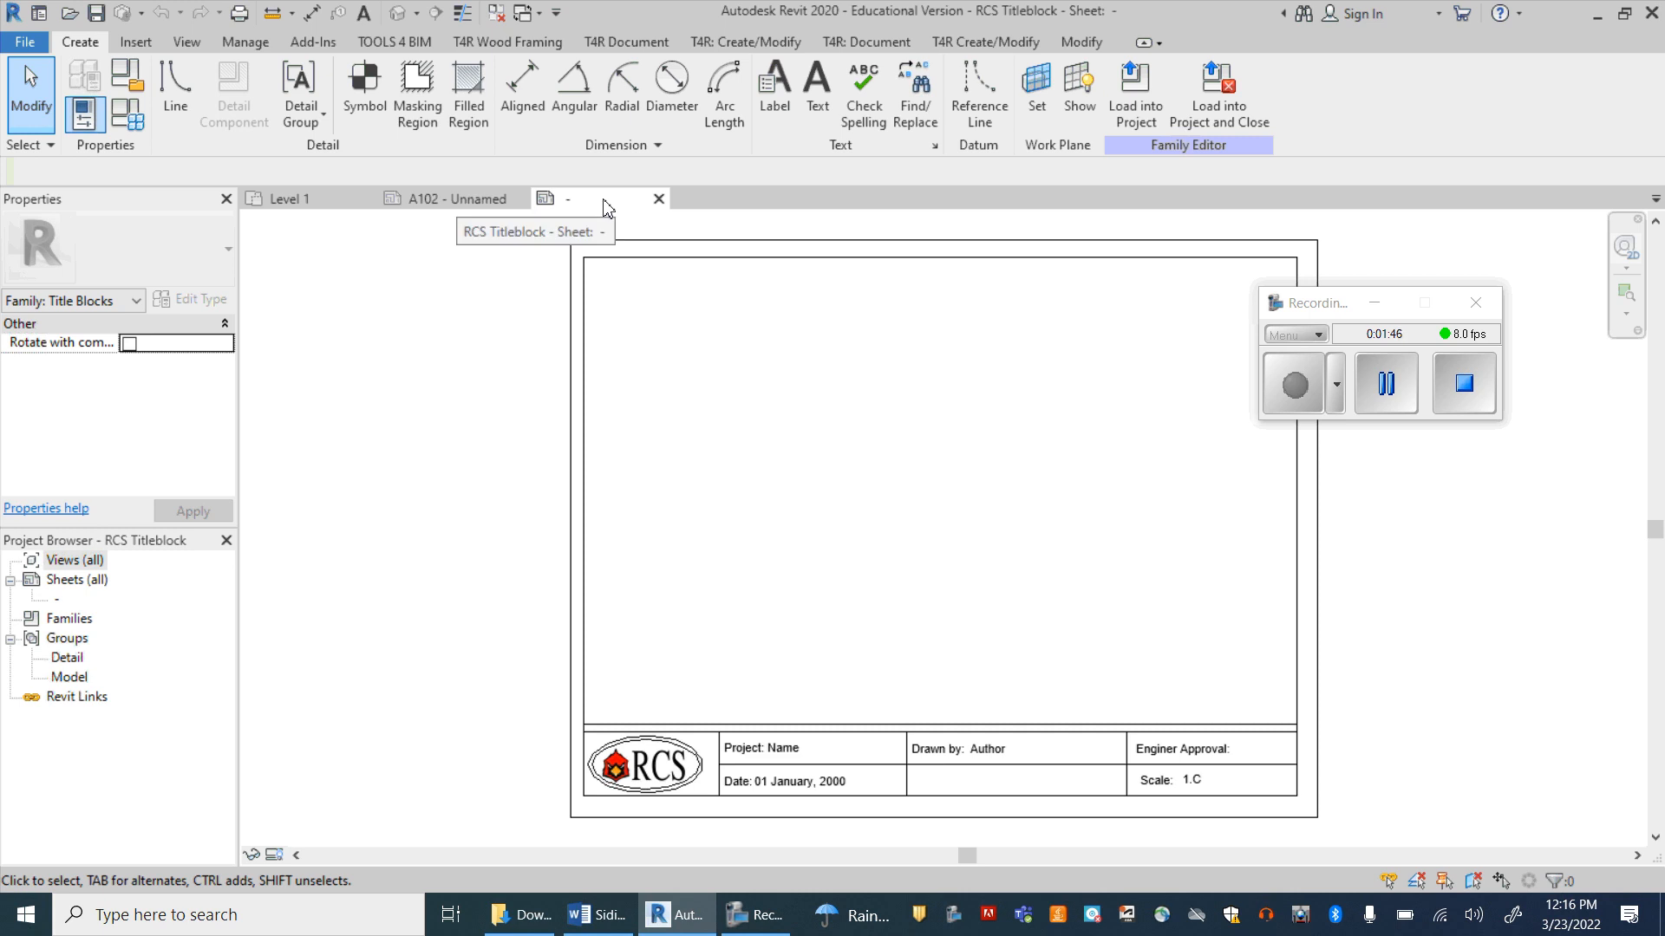
click(659, 200)
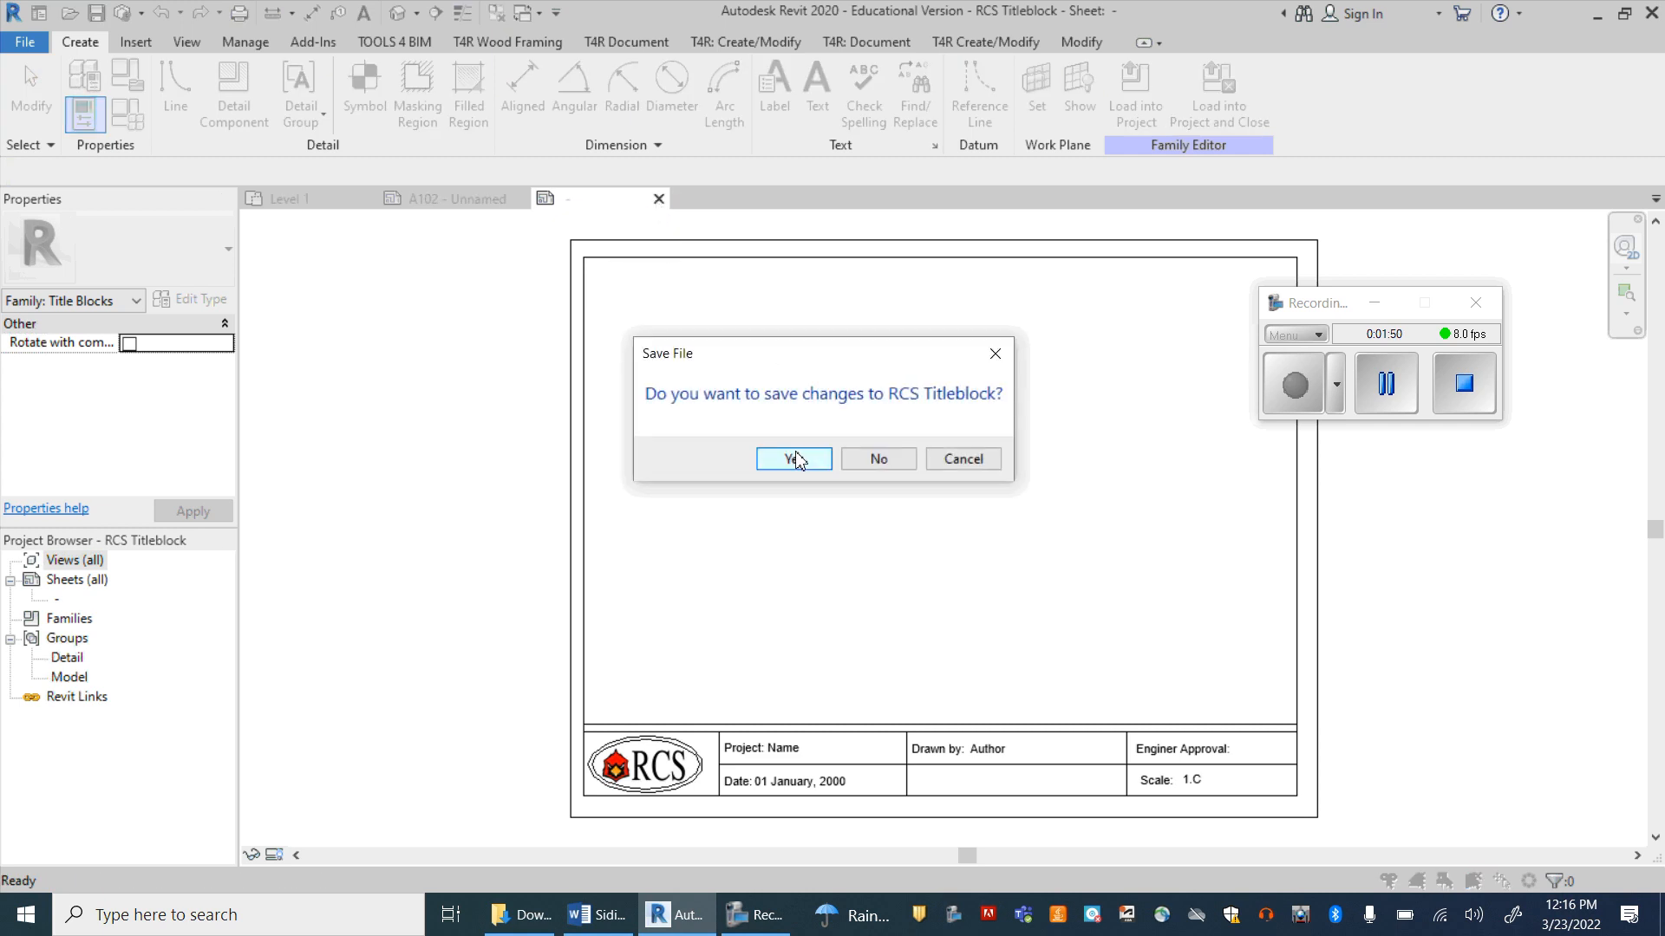
click(877, 459)
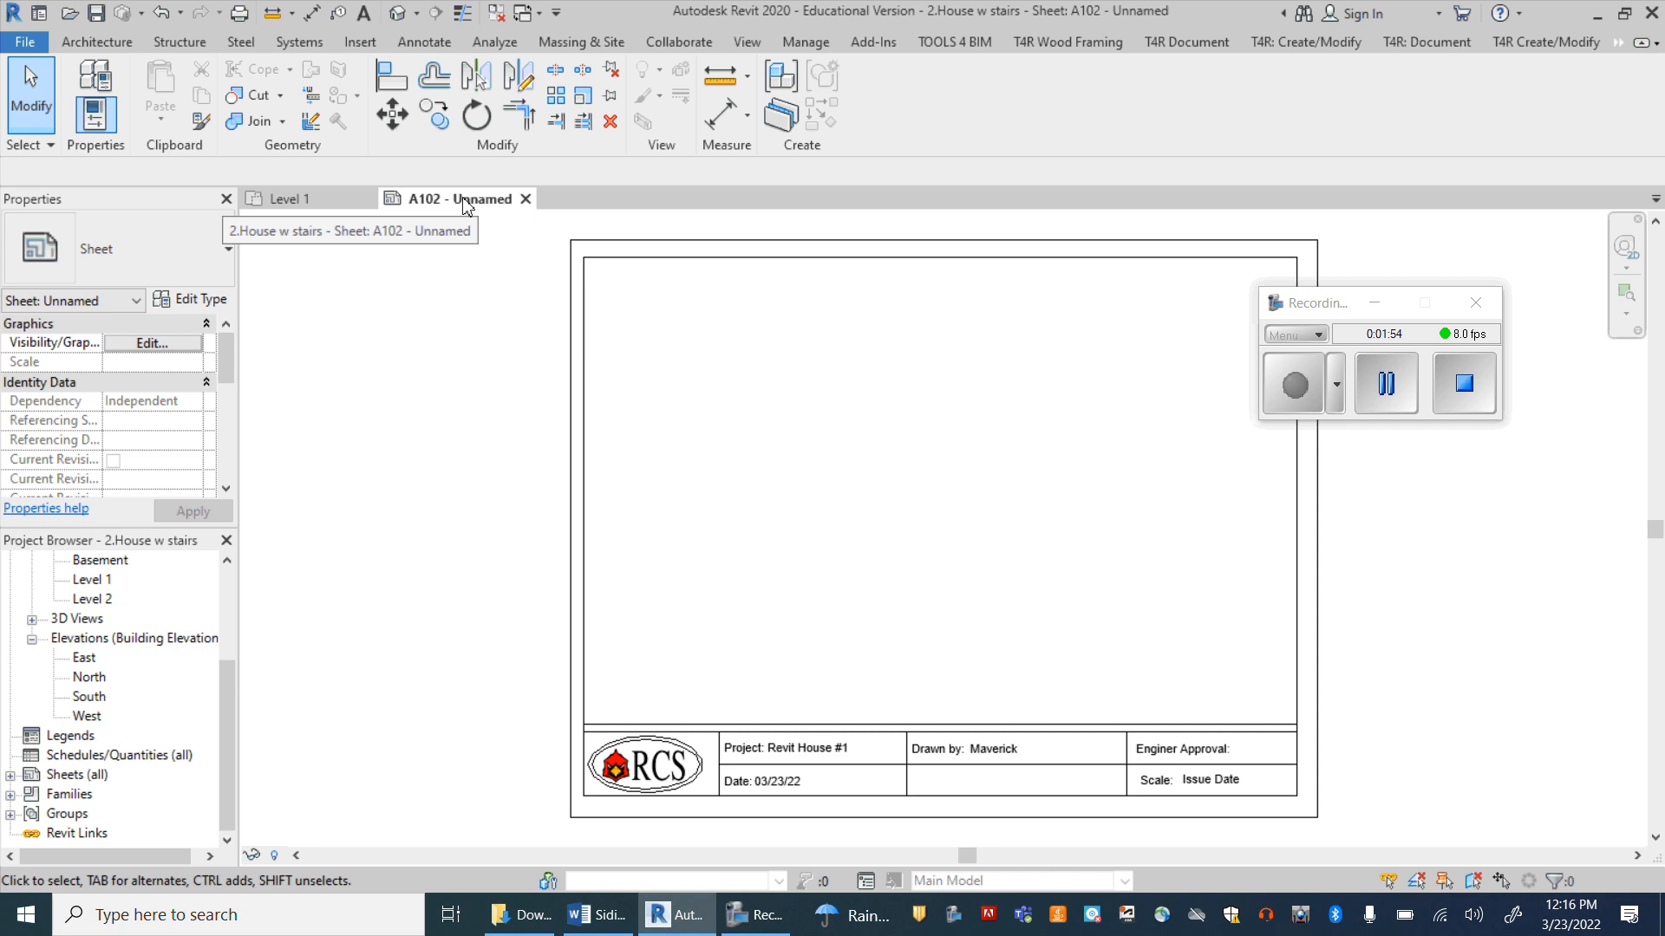
Step: Place the Level 1 floor plan view on sheet A102
click(10, 775)
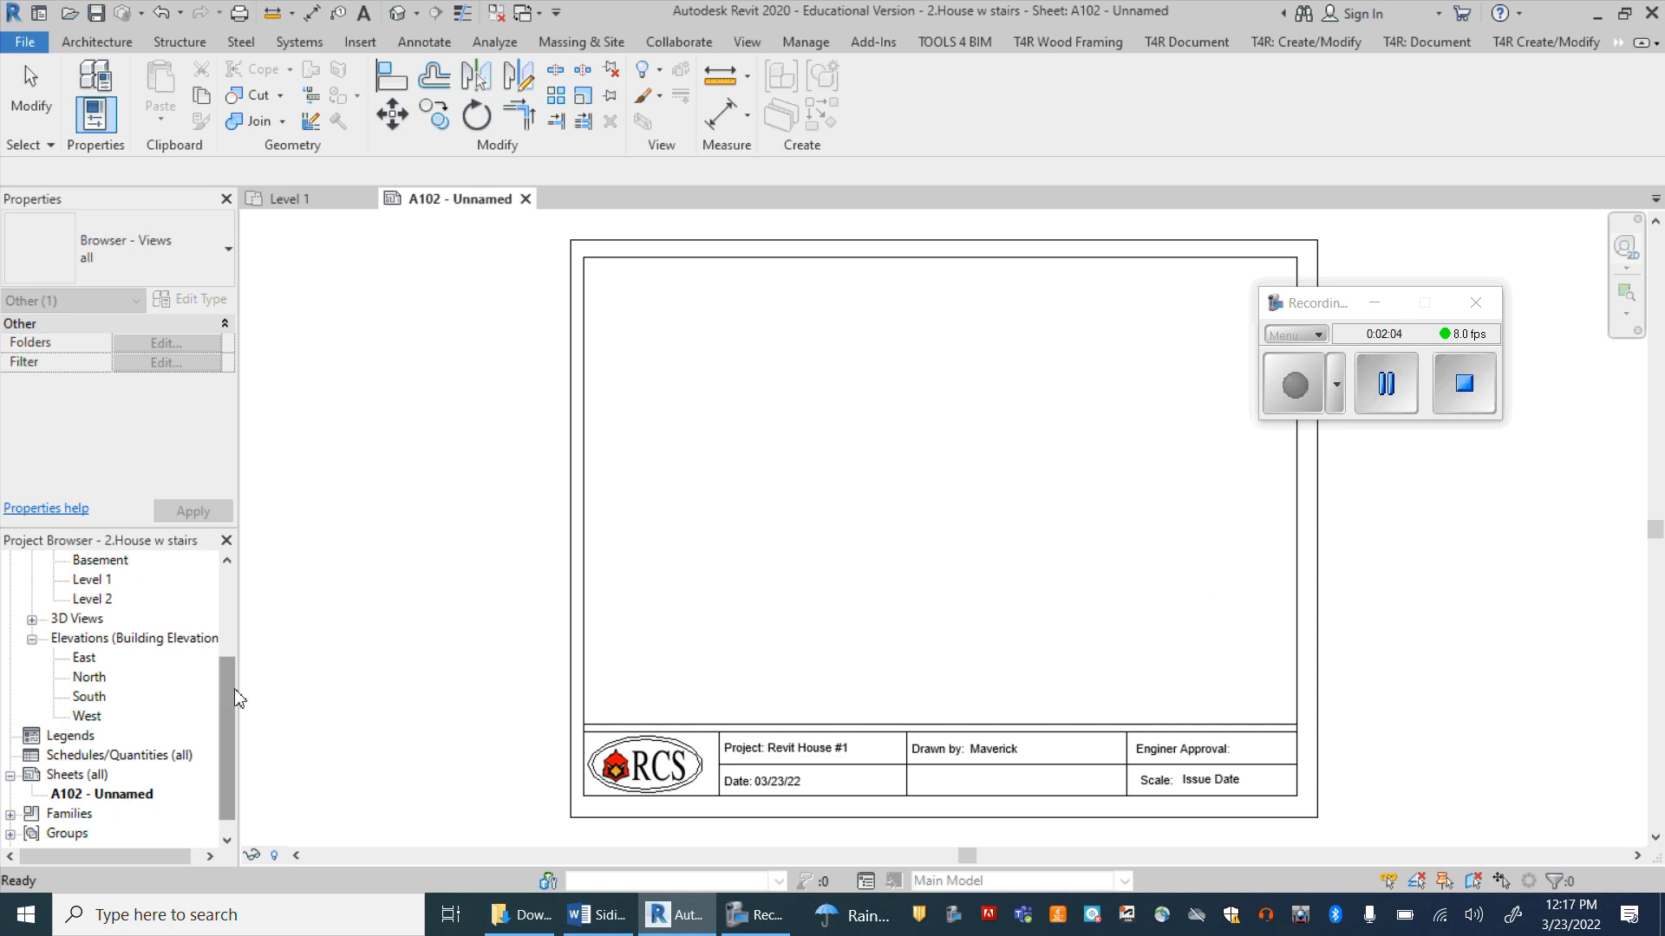
drag(225, 670, 222, 590)
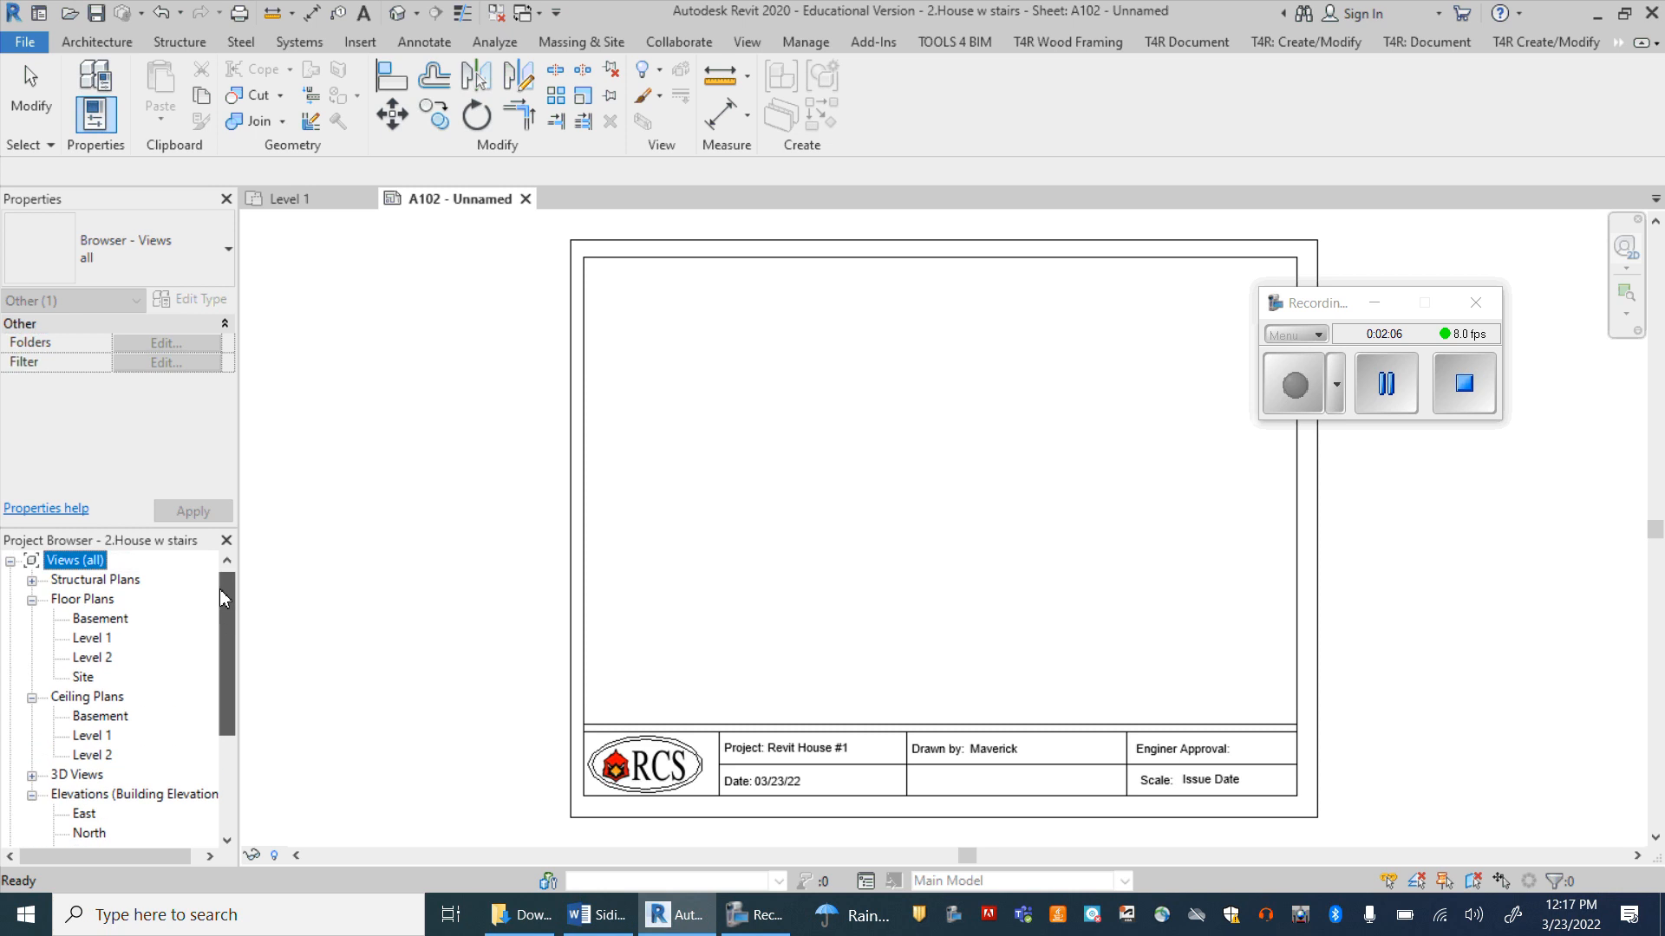
click(92, 640)
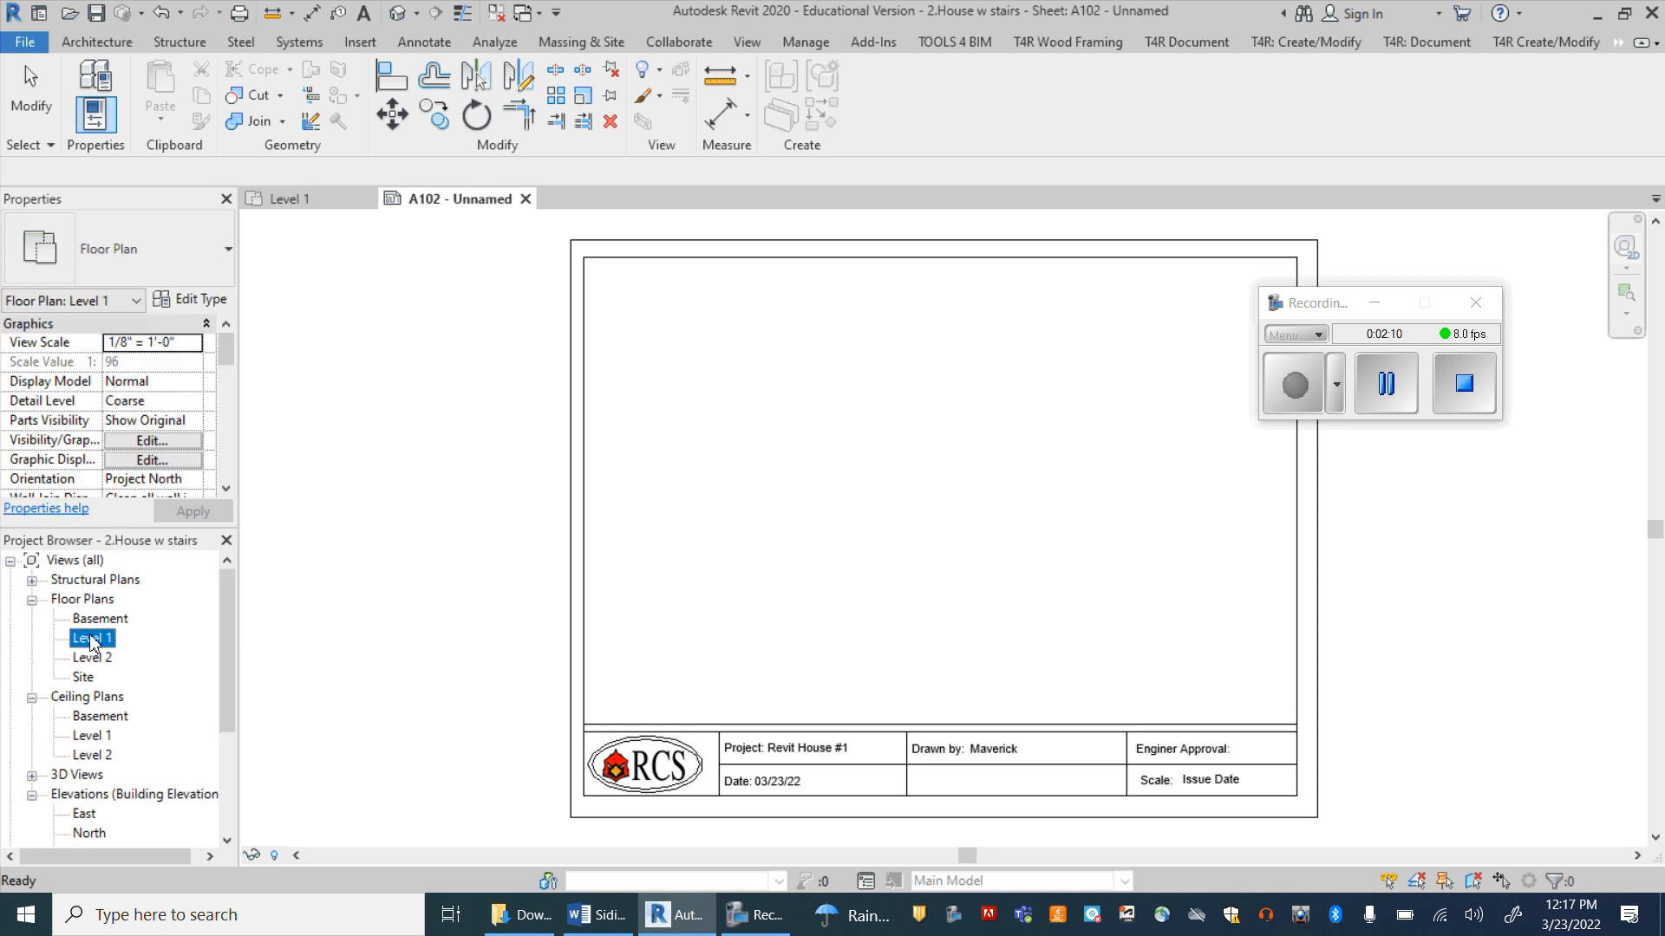
drag(136, 644, 862, 483)
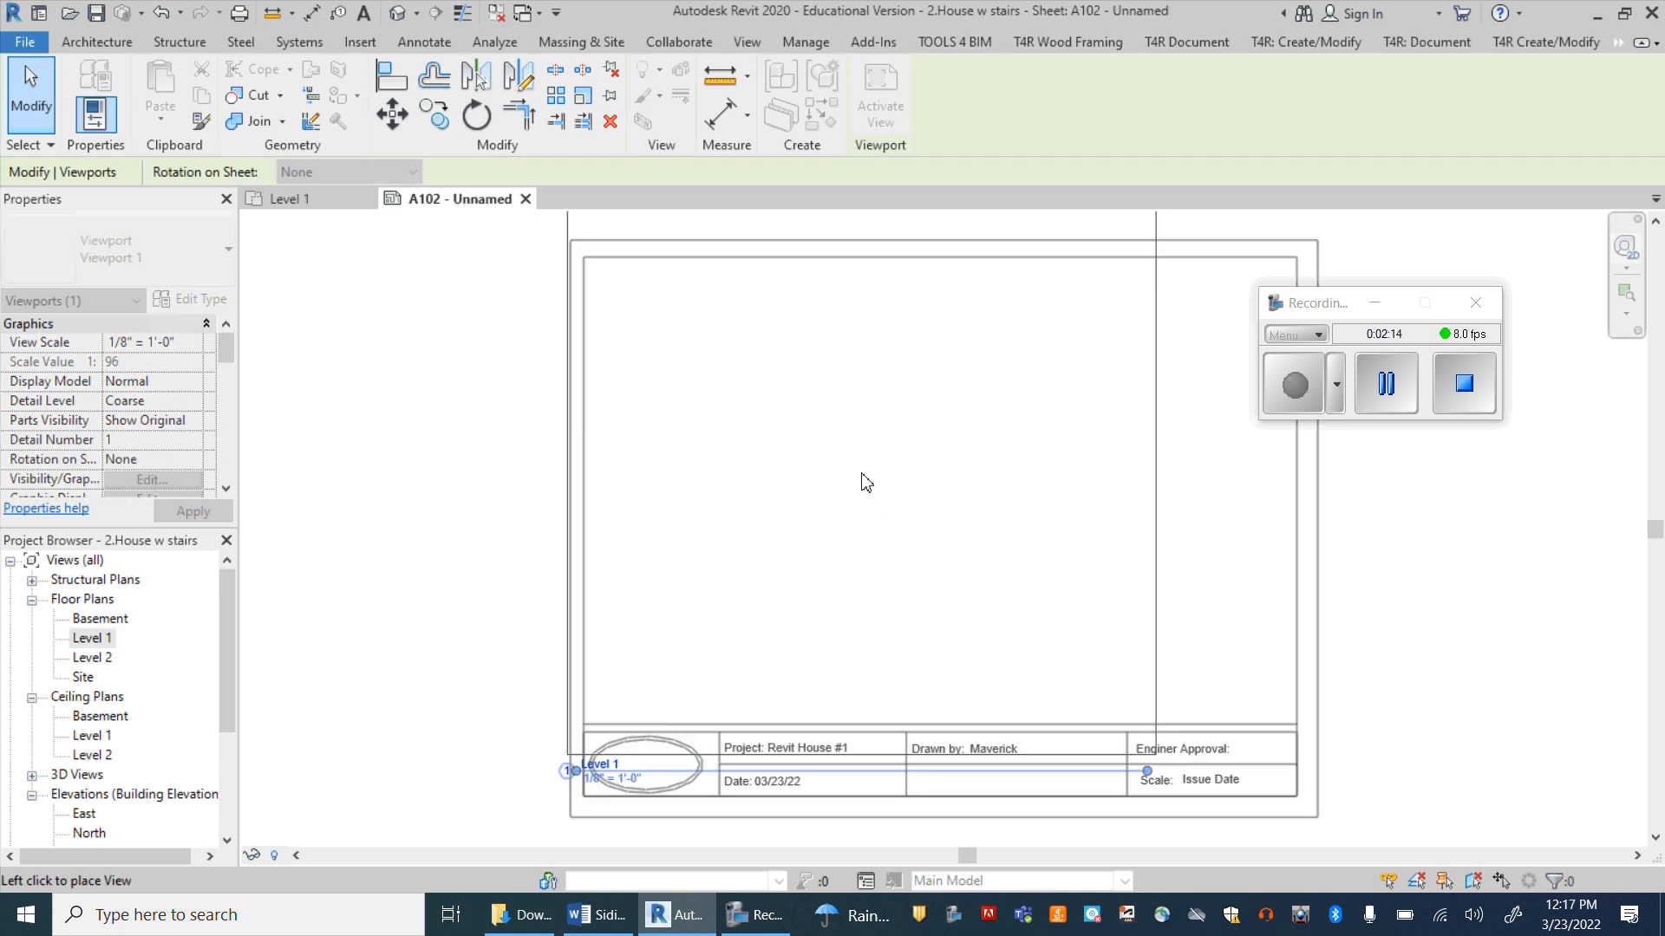
click(880, 496)
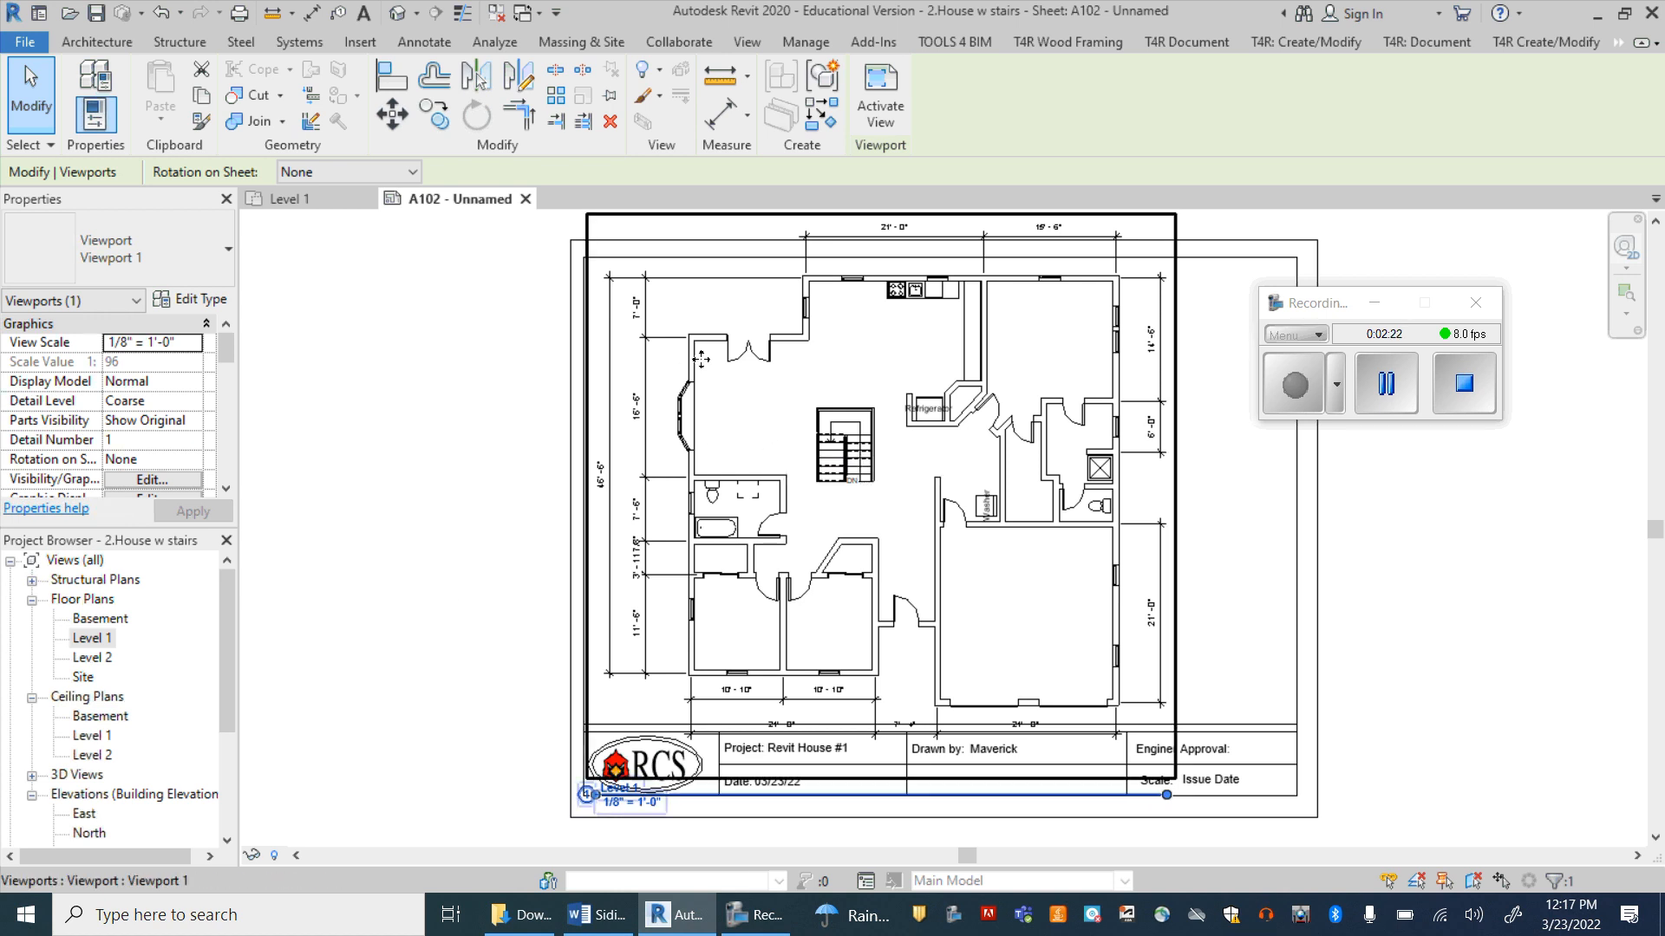
Step: Set the Level 1 viewport's view scale to 1" = 10'-0"
click(191, 342)
click(193, 345)
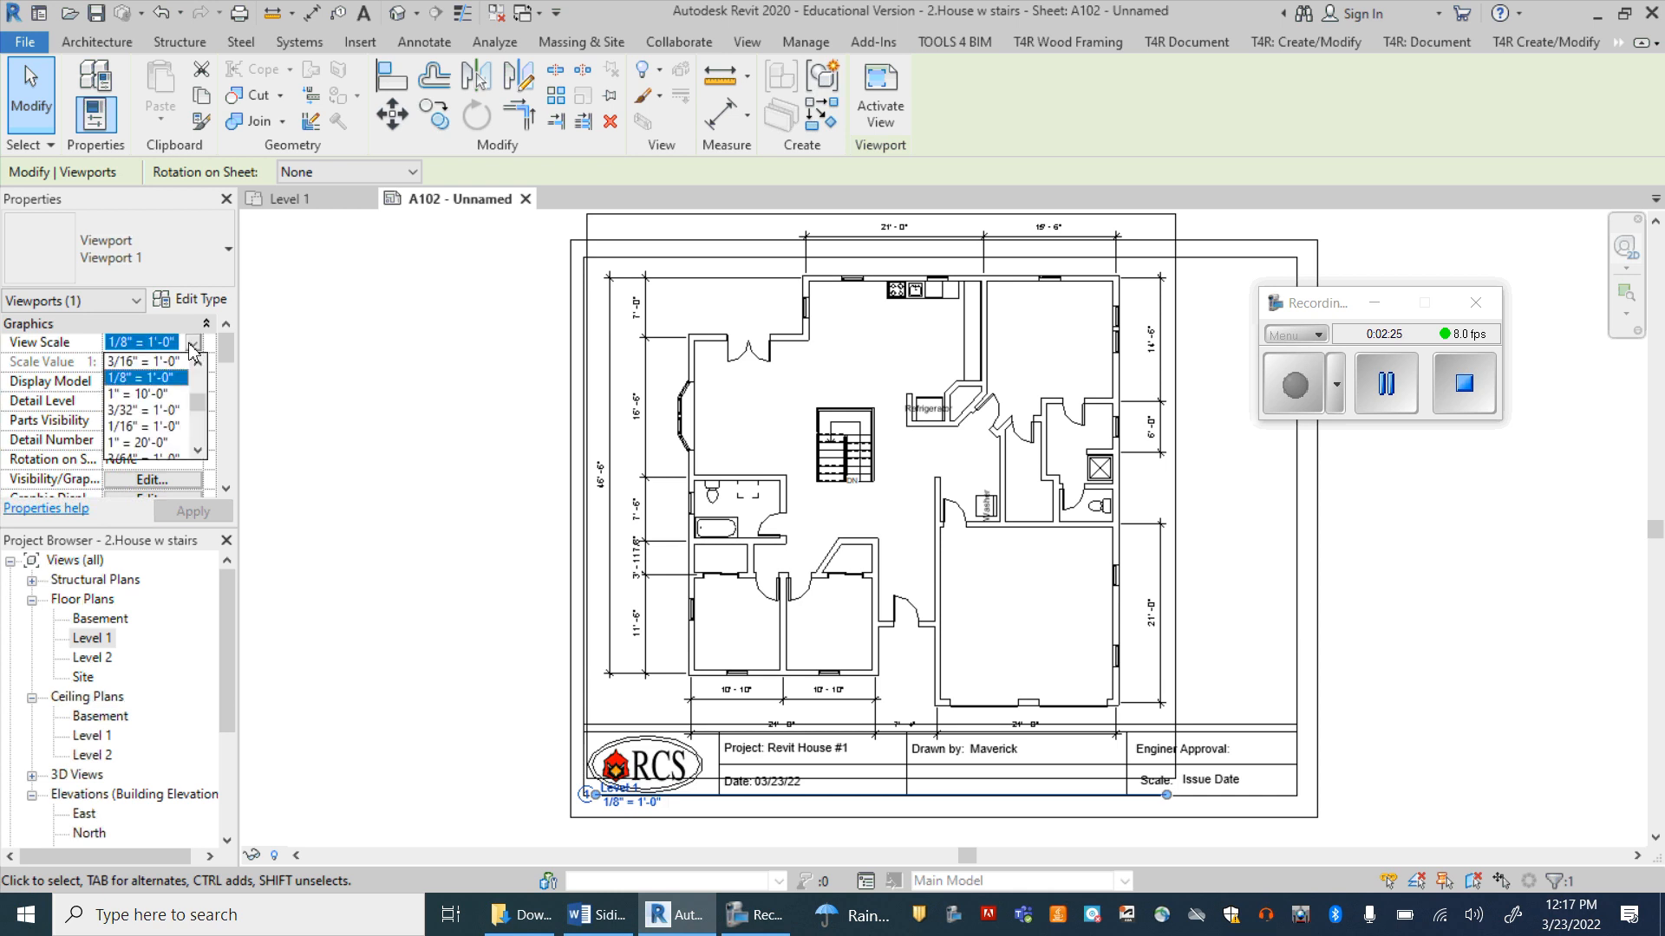
click(163, 395)
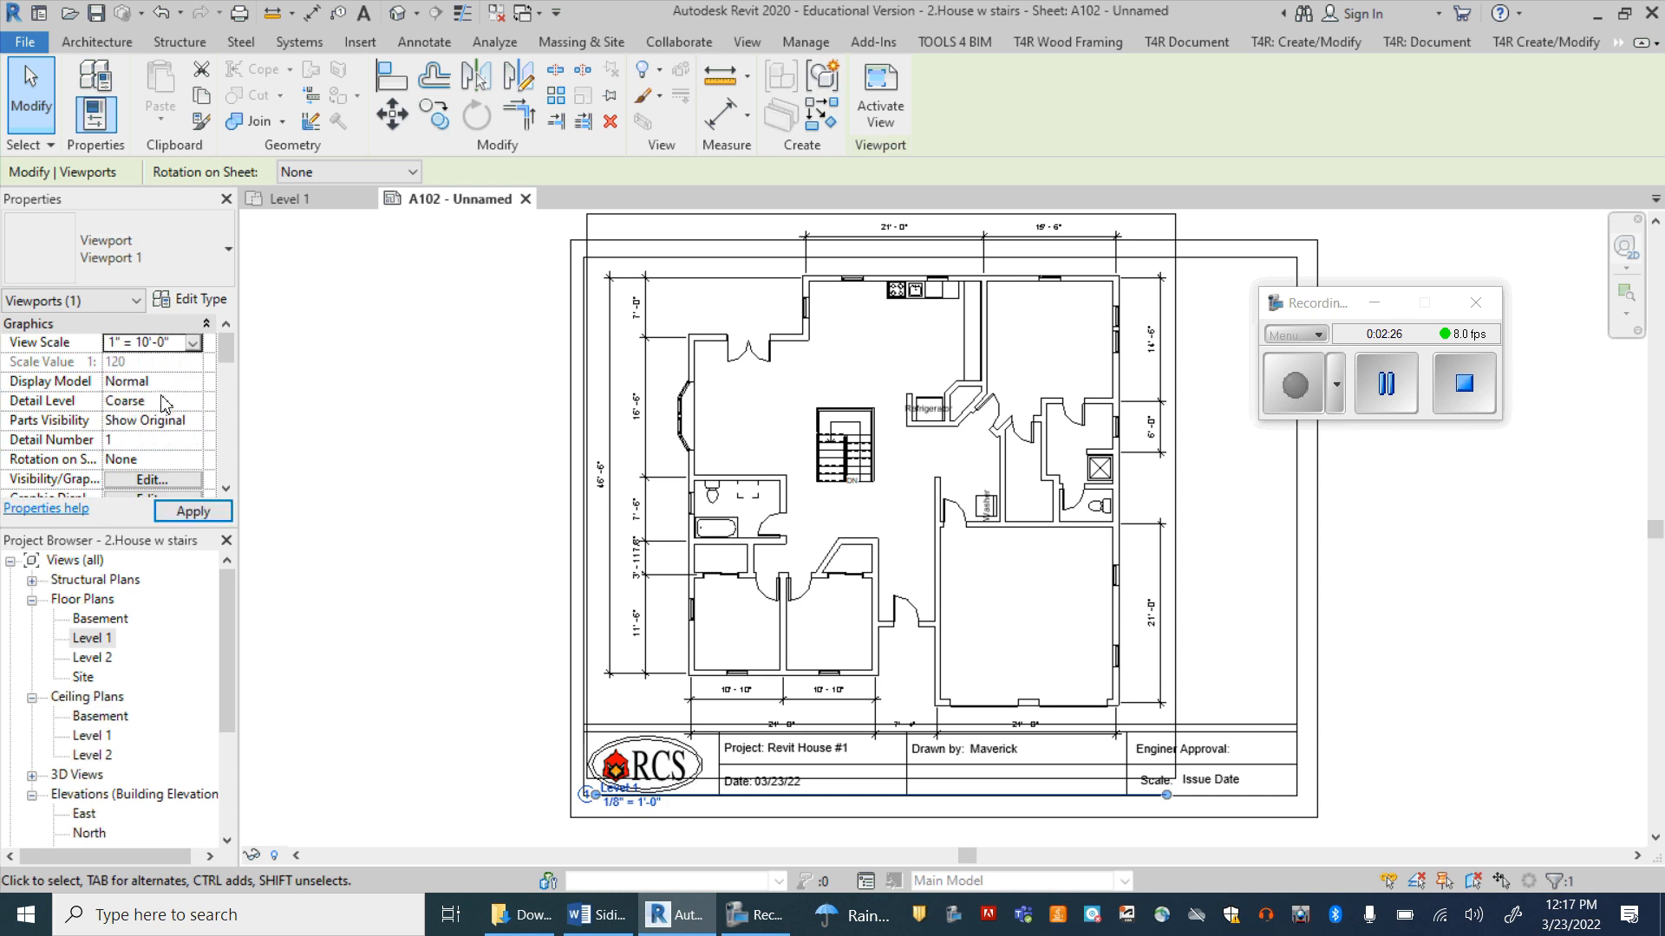
click(193, 512)
Step: Move the Level 1 viewport up so the plan sits above the title block strip, and deselect it
click(750, 416)
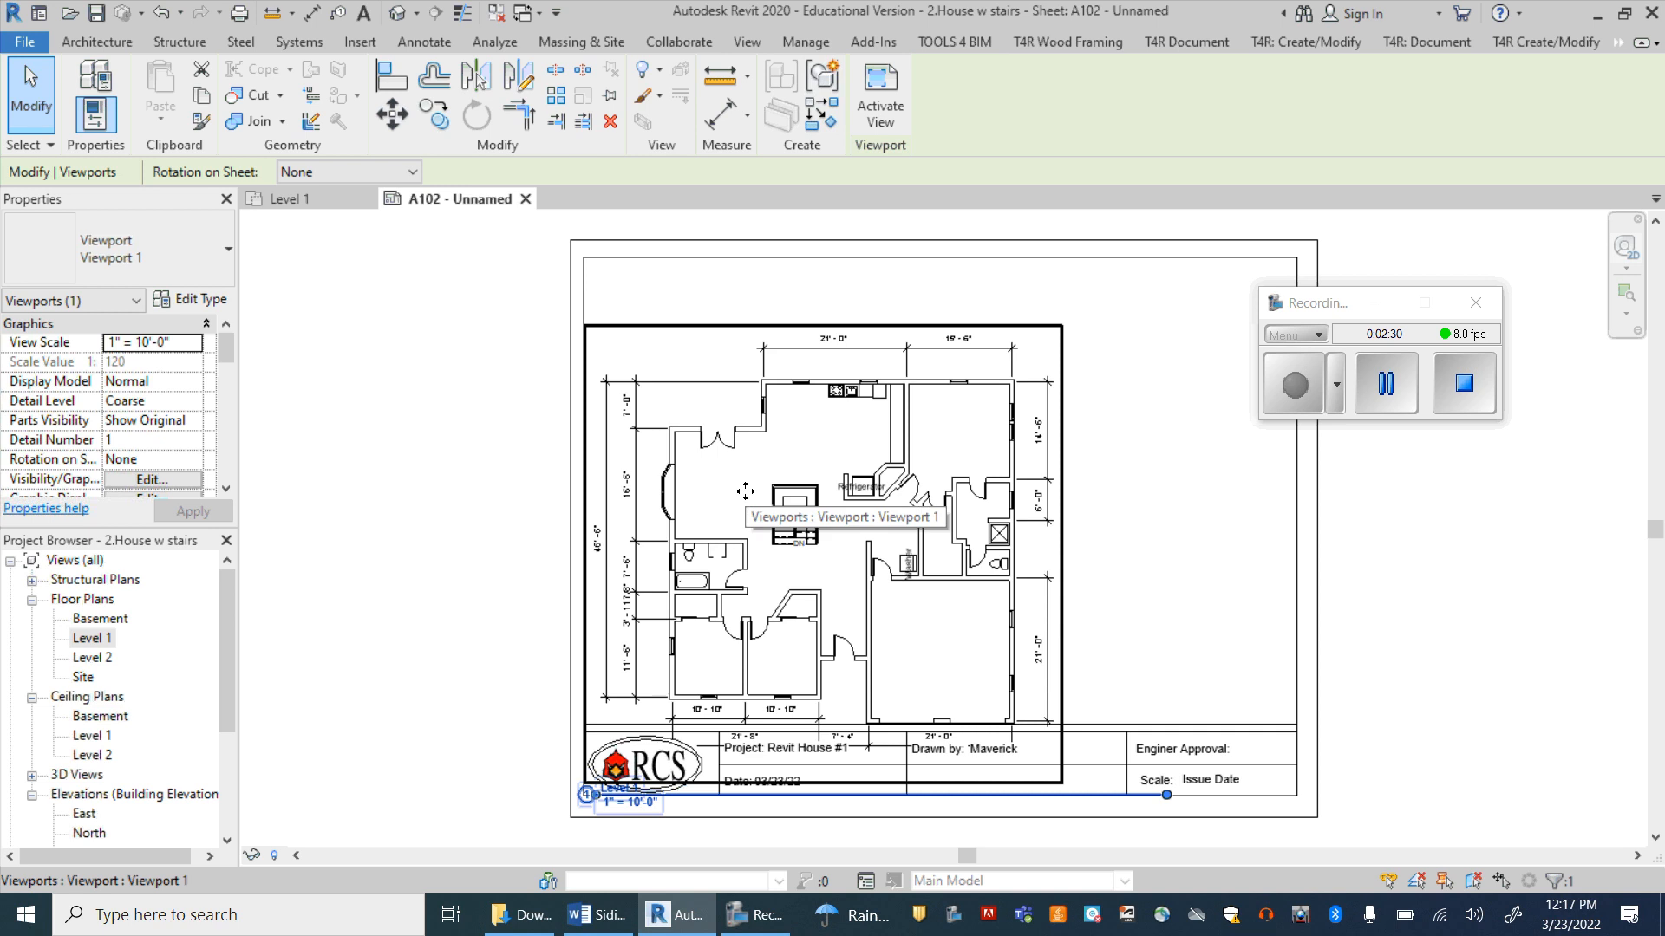
drag(735, 414, 736, 363)
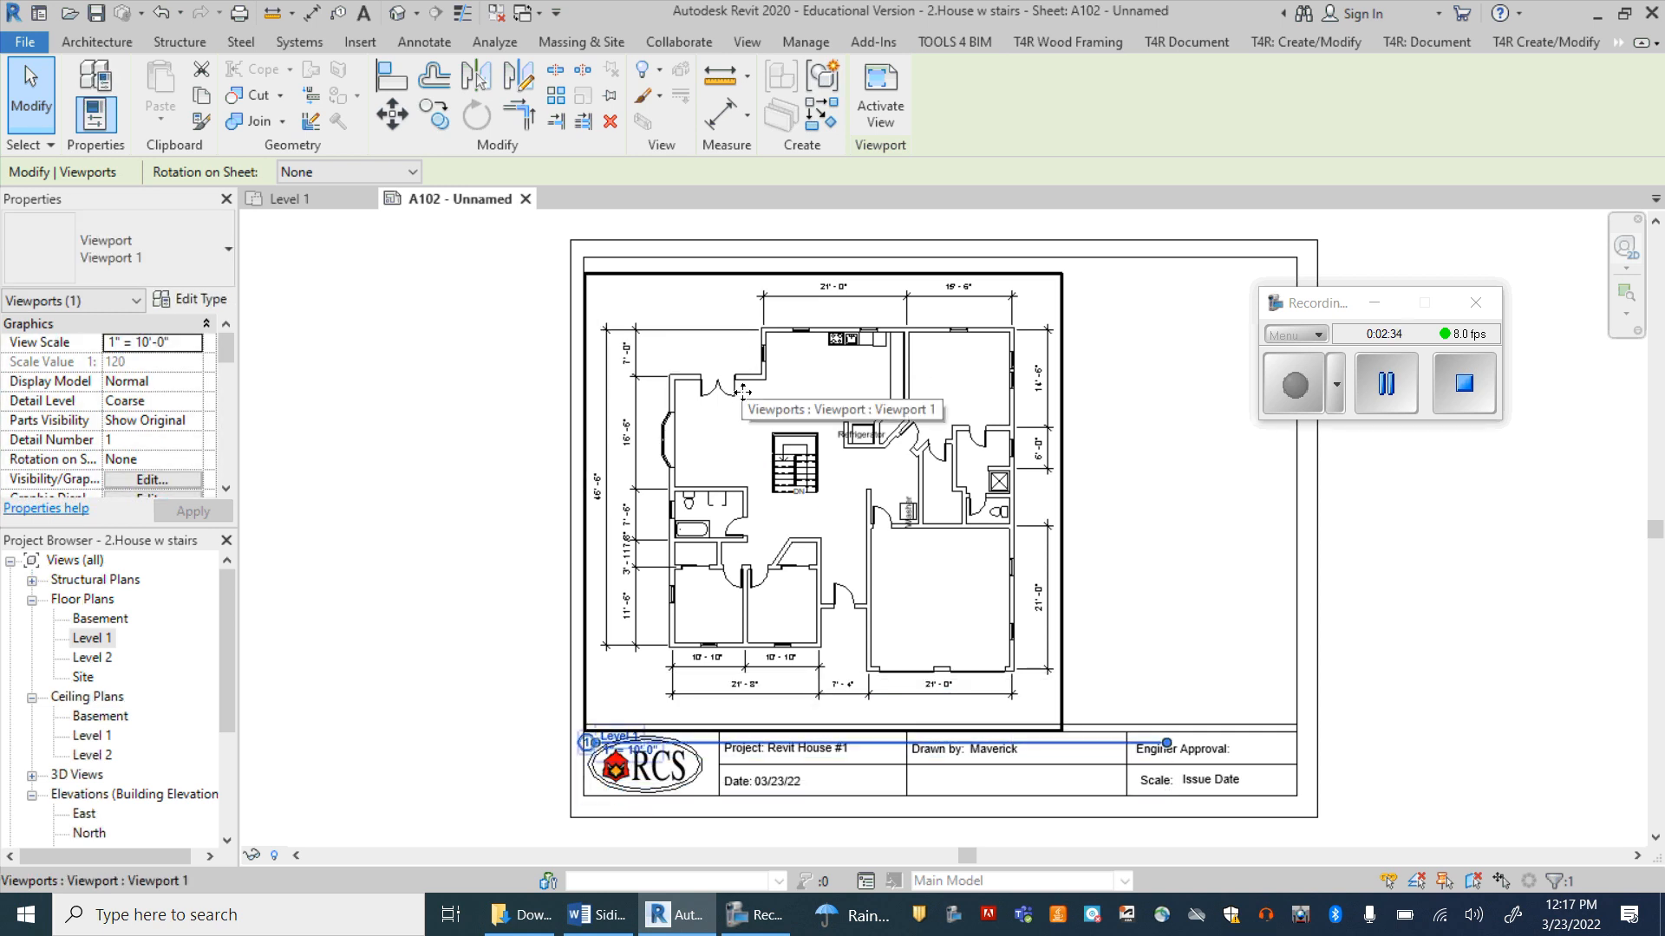
click(483, 583)
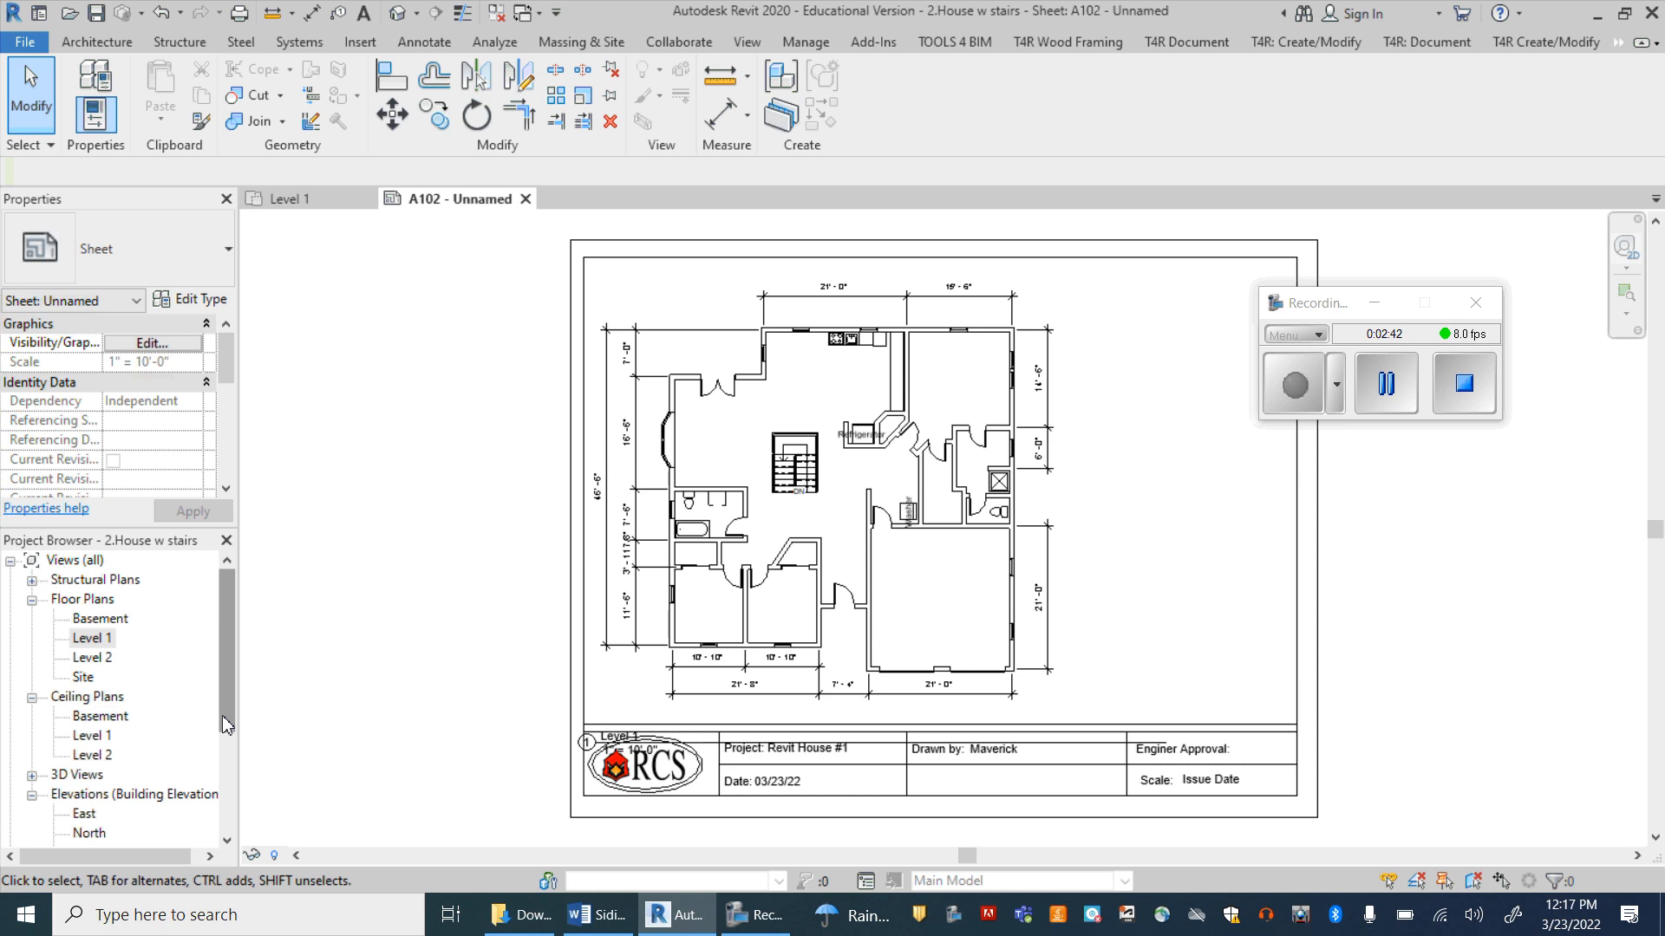
Step: Open the {3D} view and examine the house model
click(92, 637)
scroll(92, 637, down, 1)
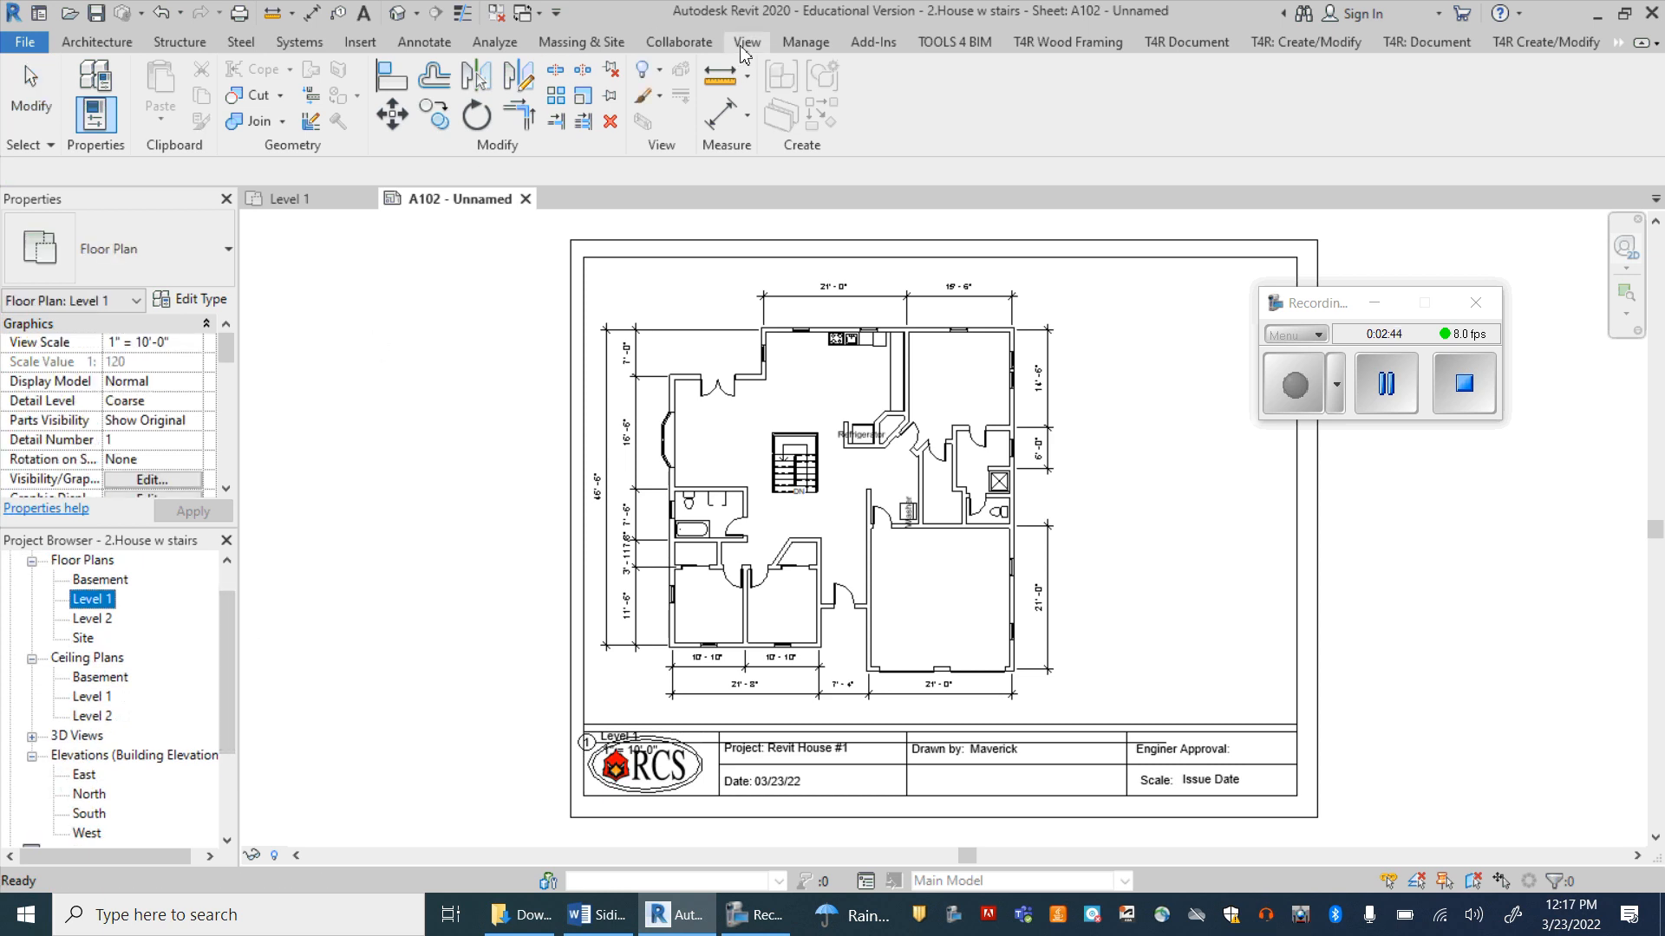
click(32, 736)
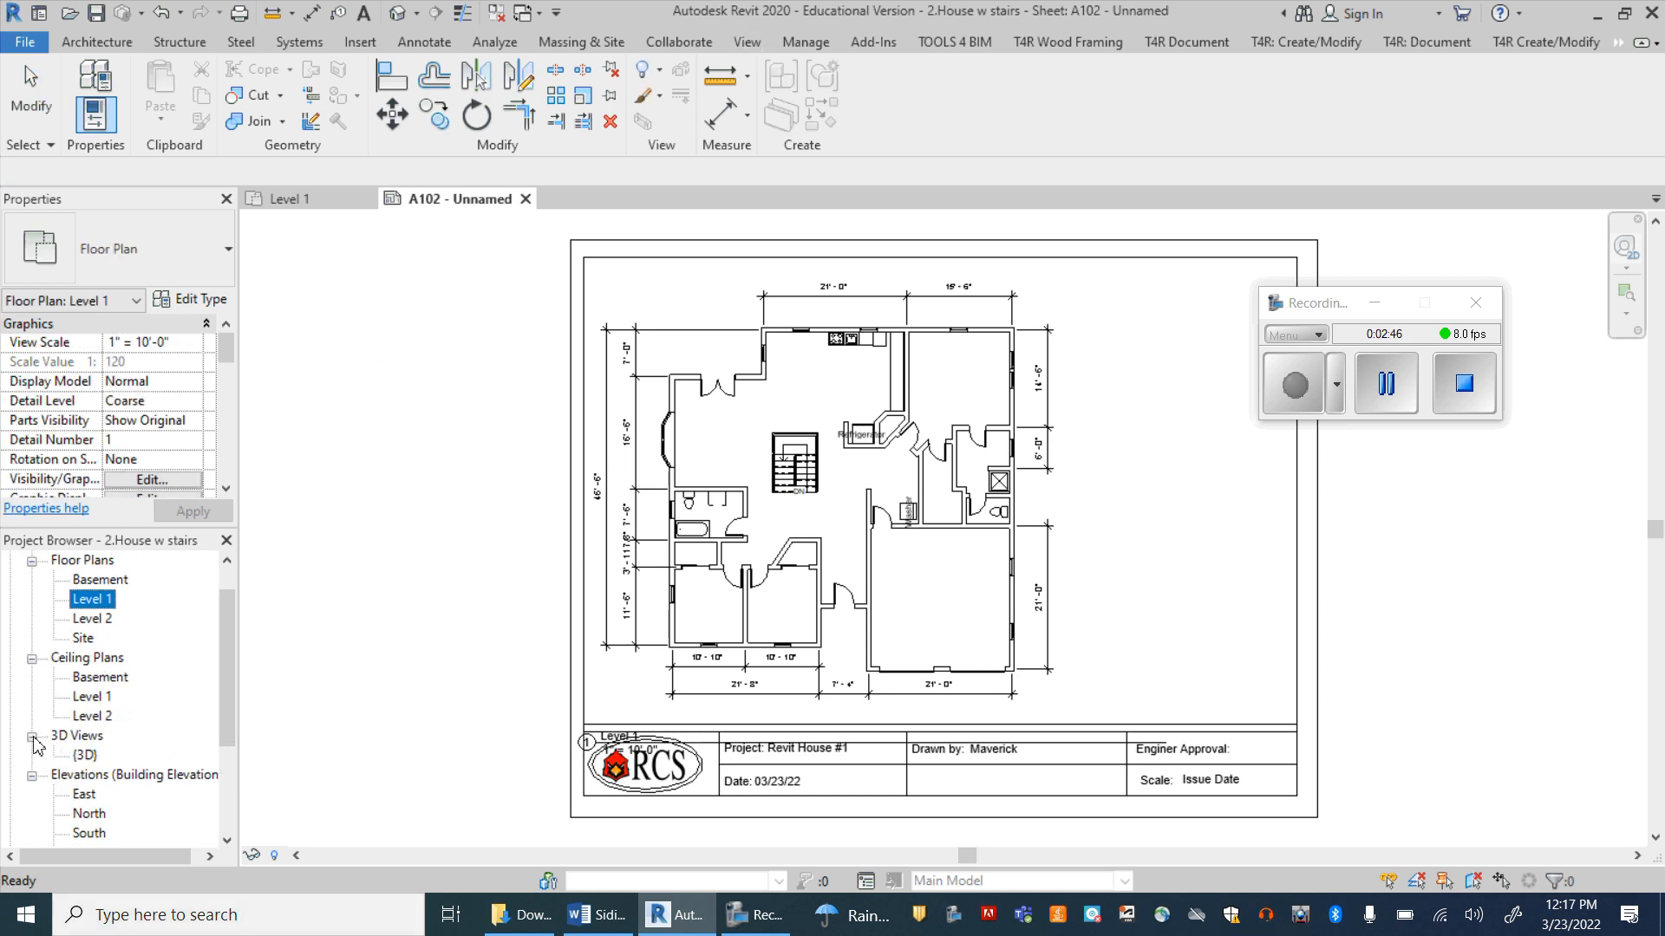
double_click(85, 756)
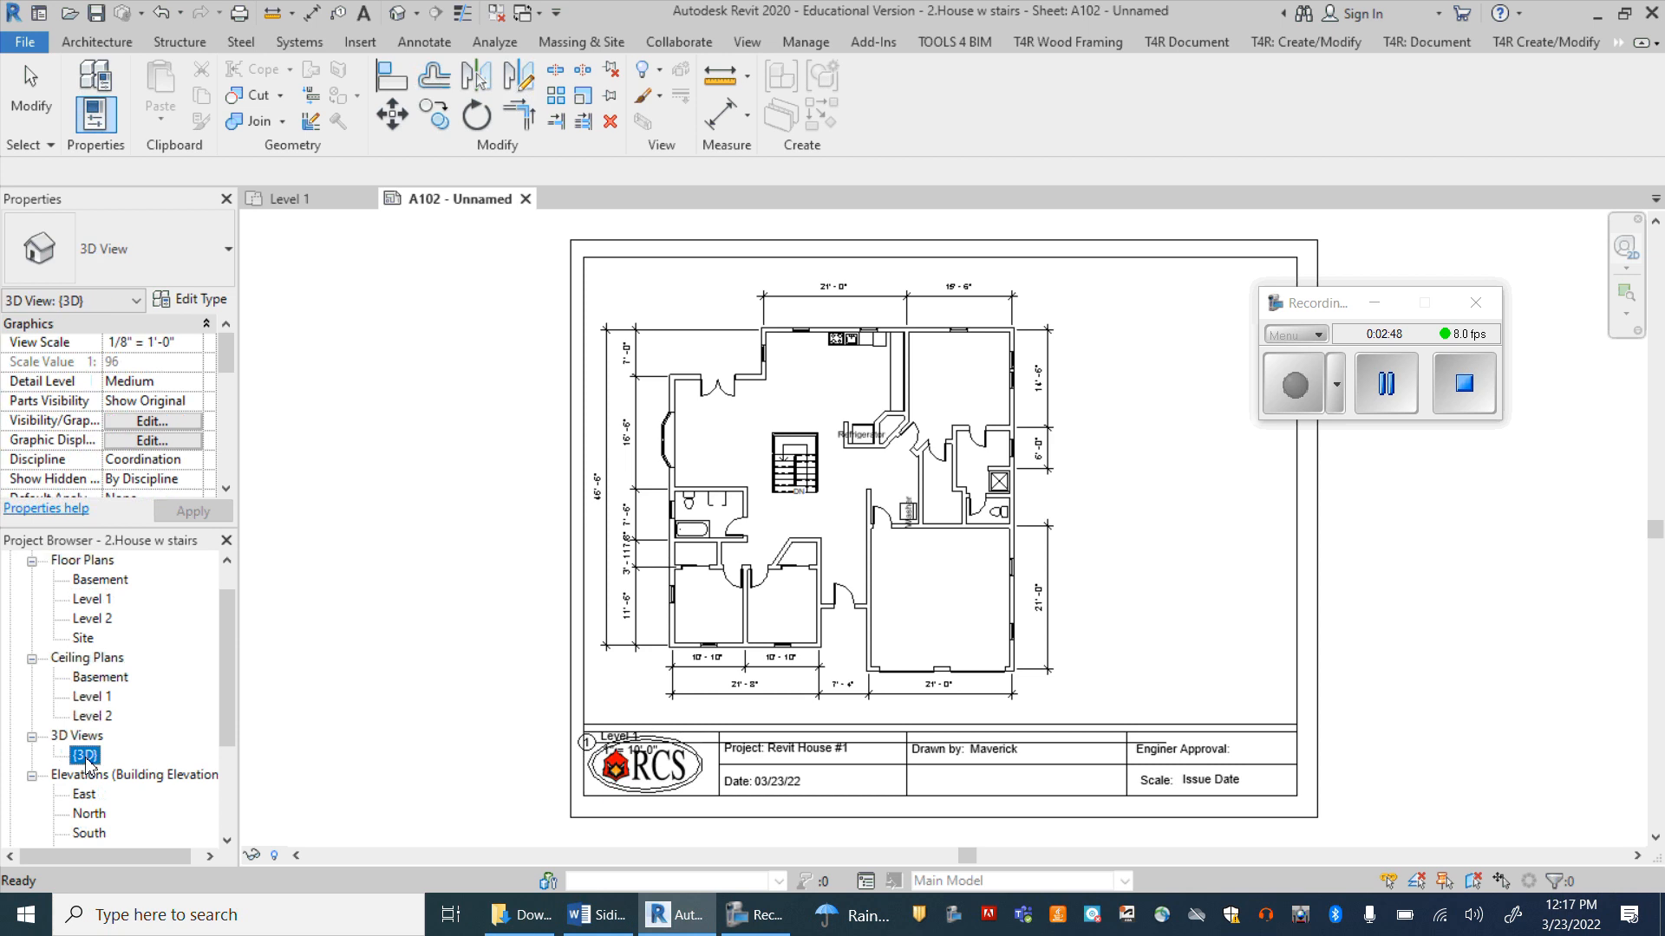
scroll(887, 545, up, 5)
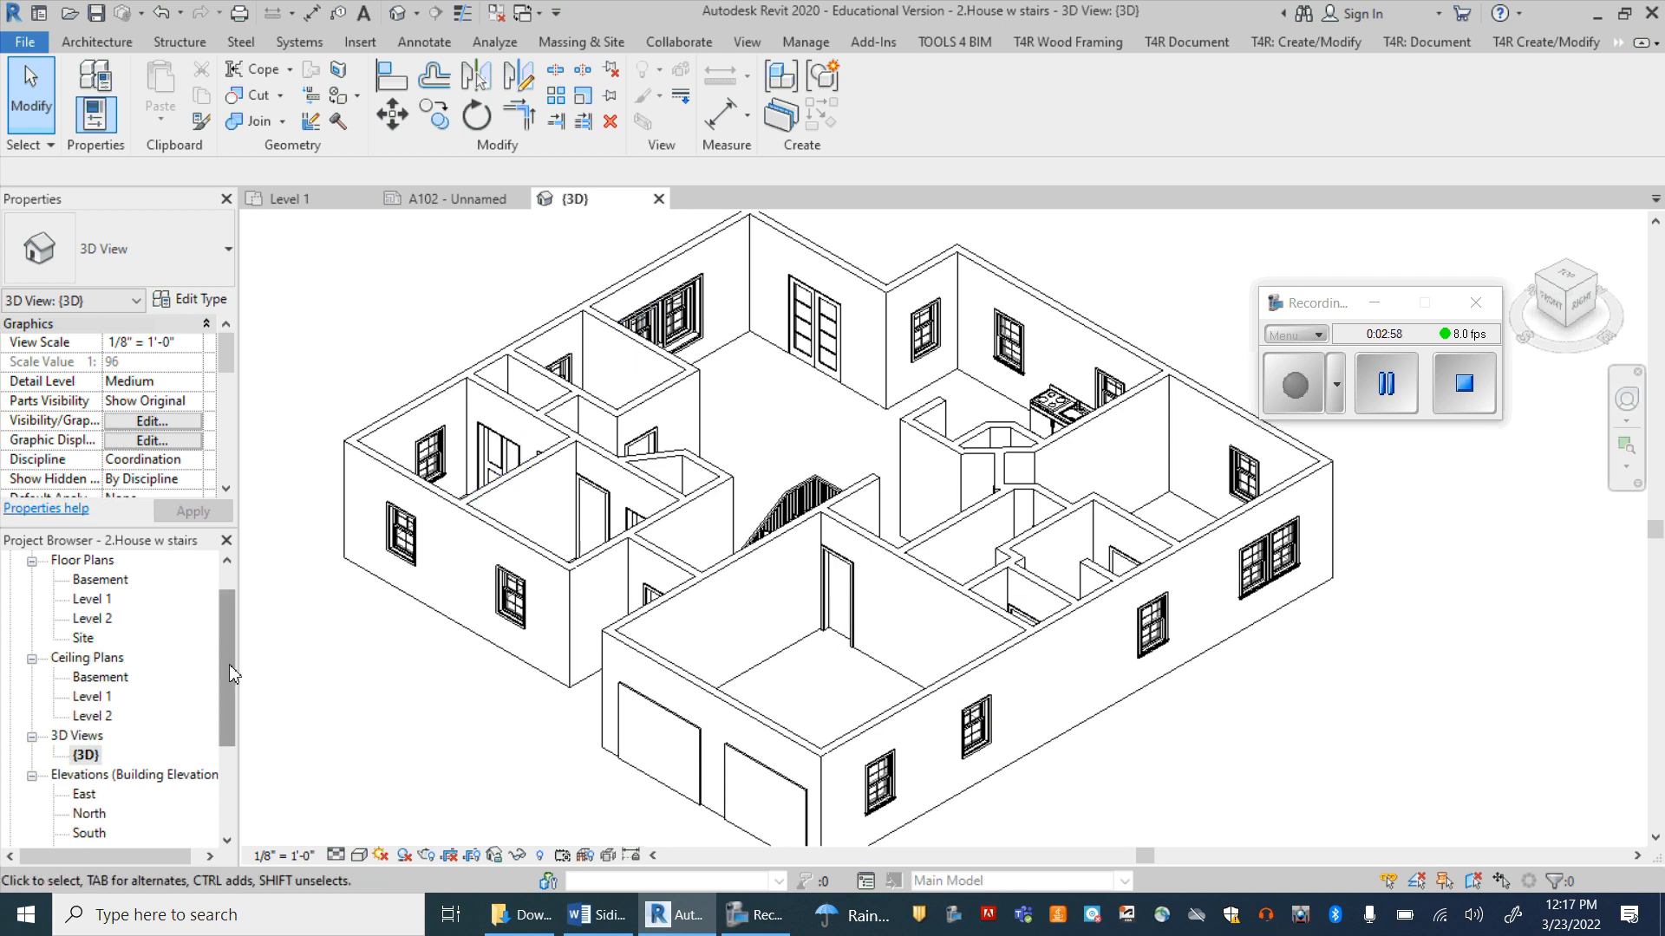
Step: Return to sheet A102 and place the {3D} view on it, over the right part of the floor plan
drag(229, 664, 226, 731)
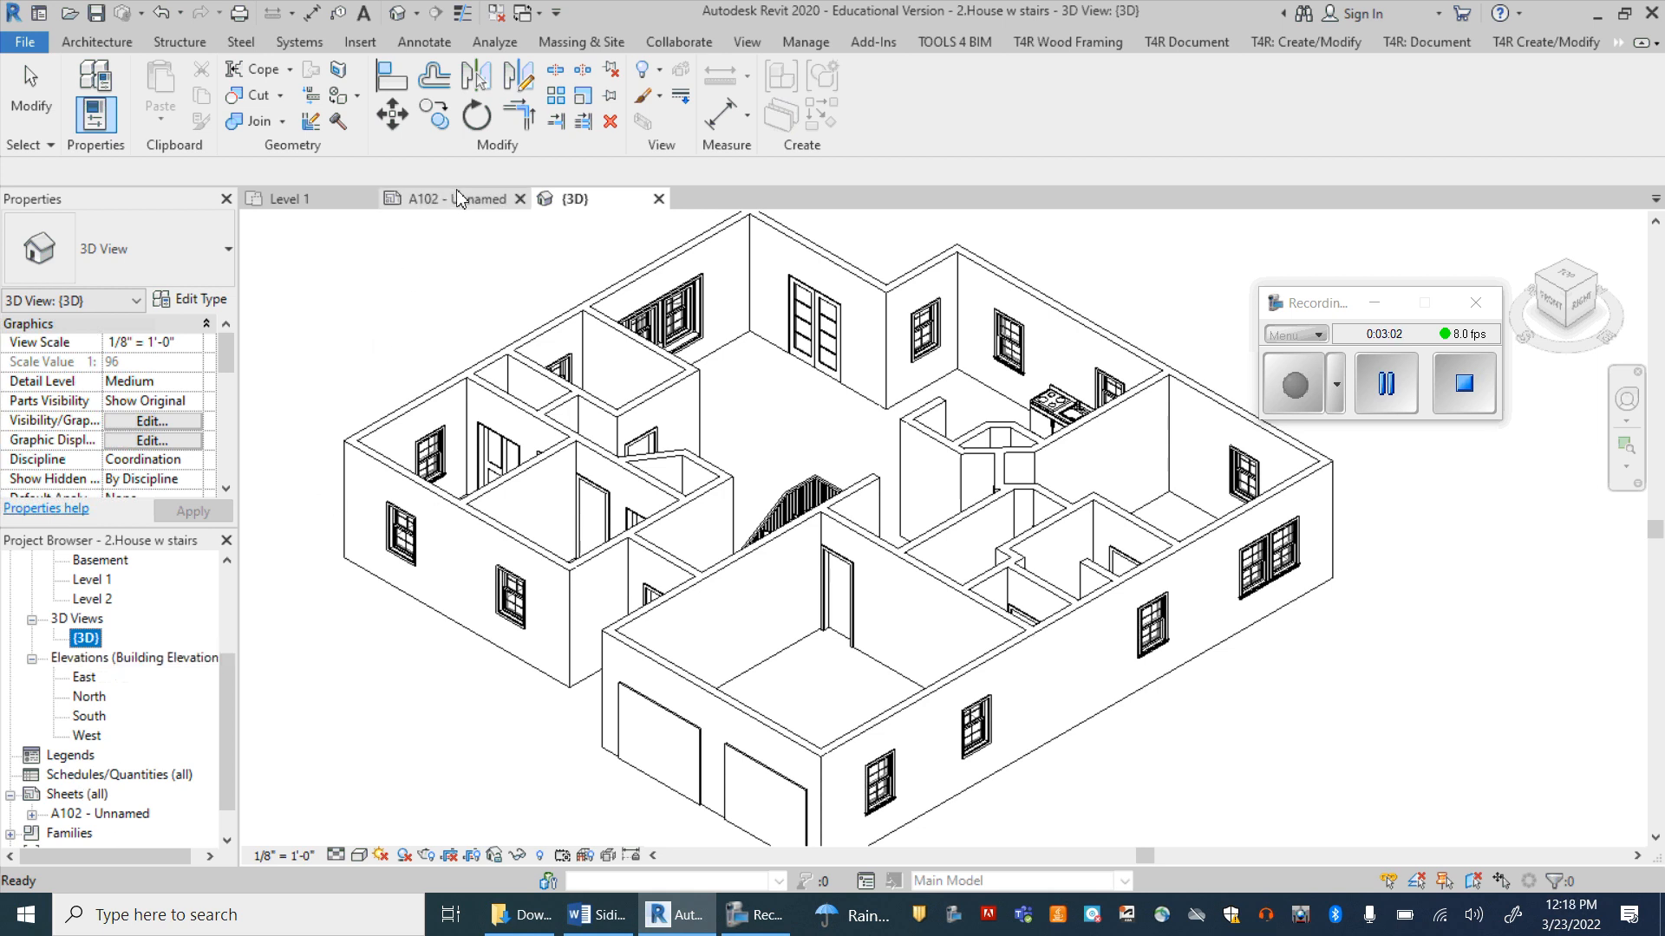
double_click(99, 815)
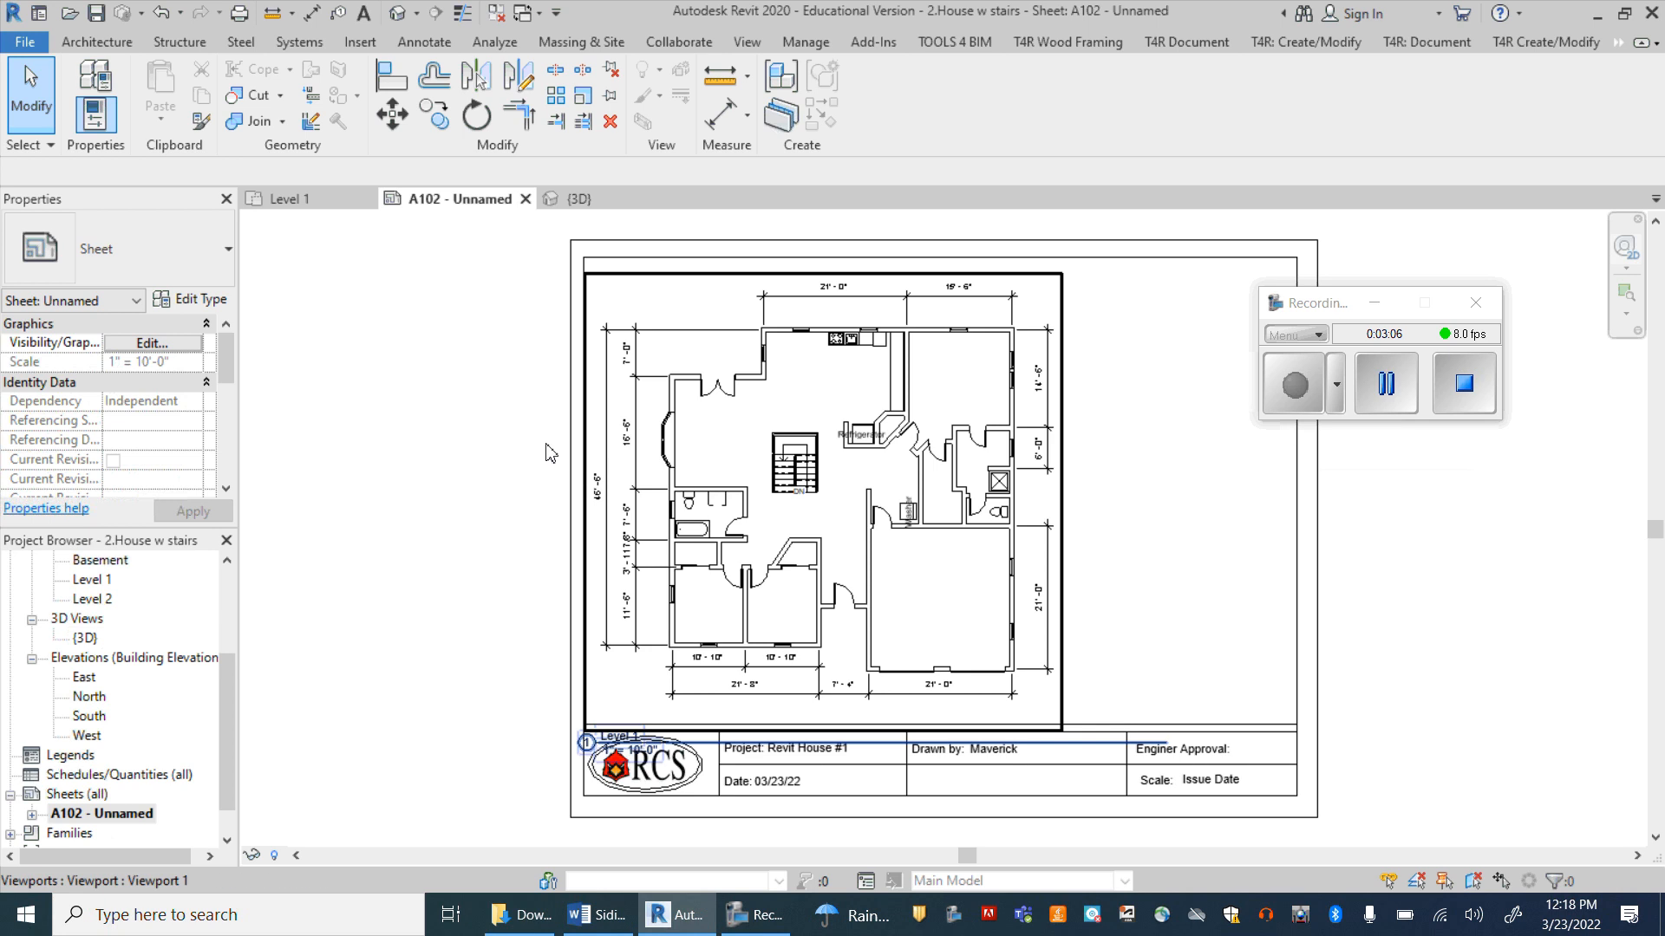
click(85, 639)
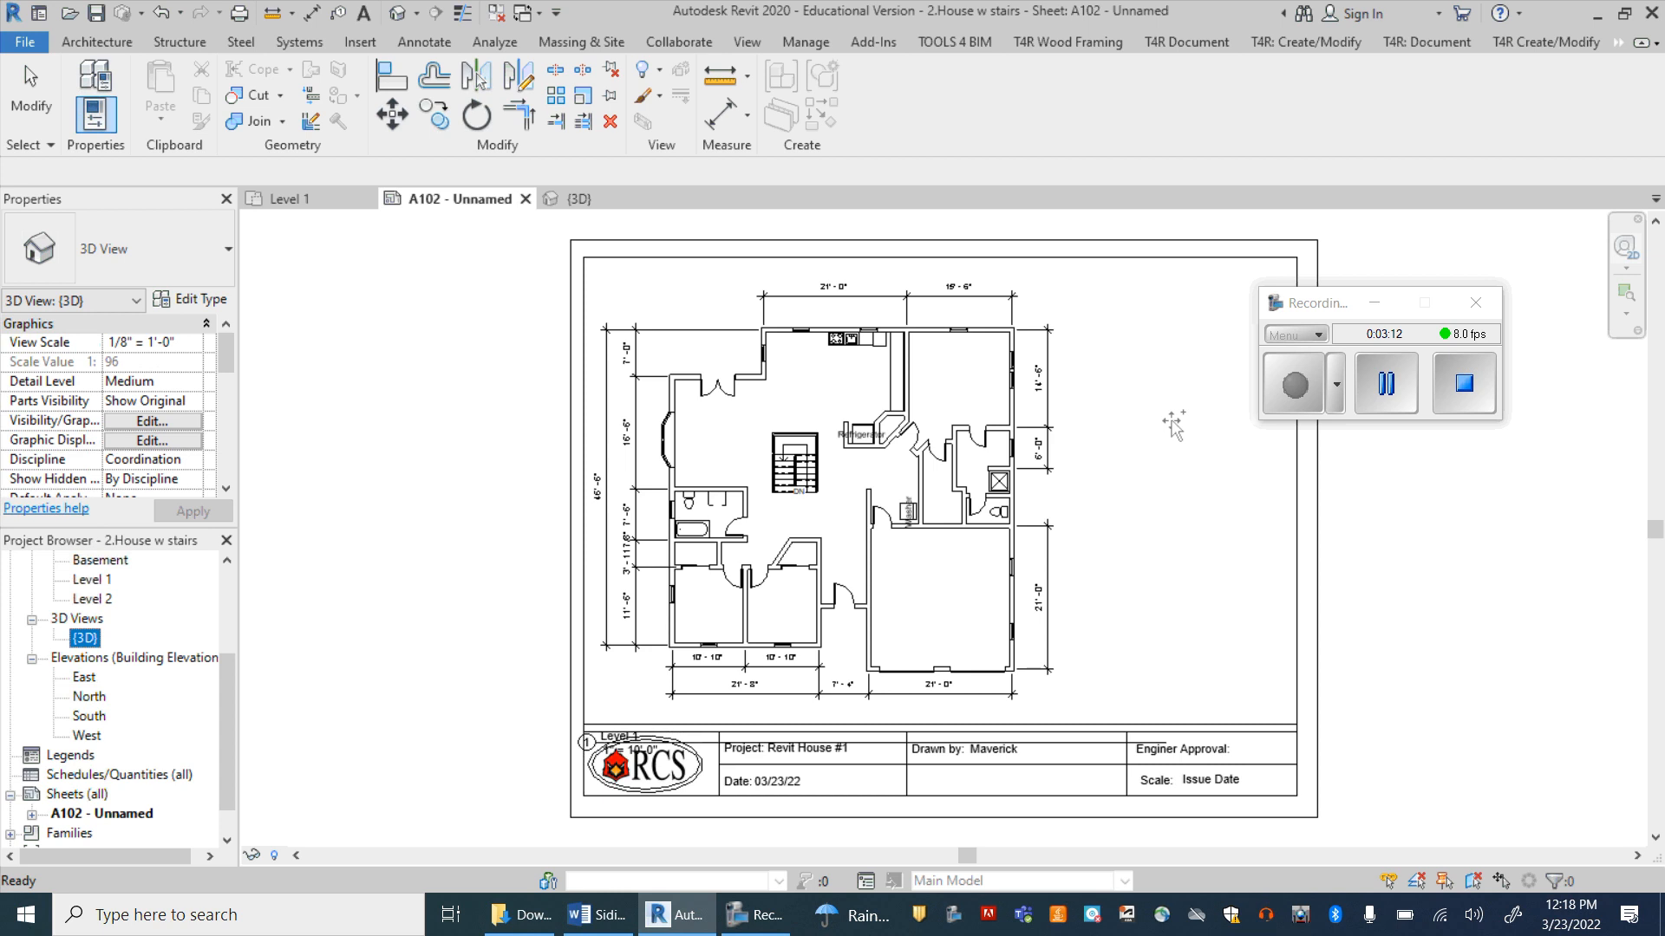
click(1177, 384)
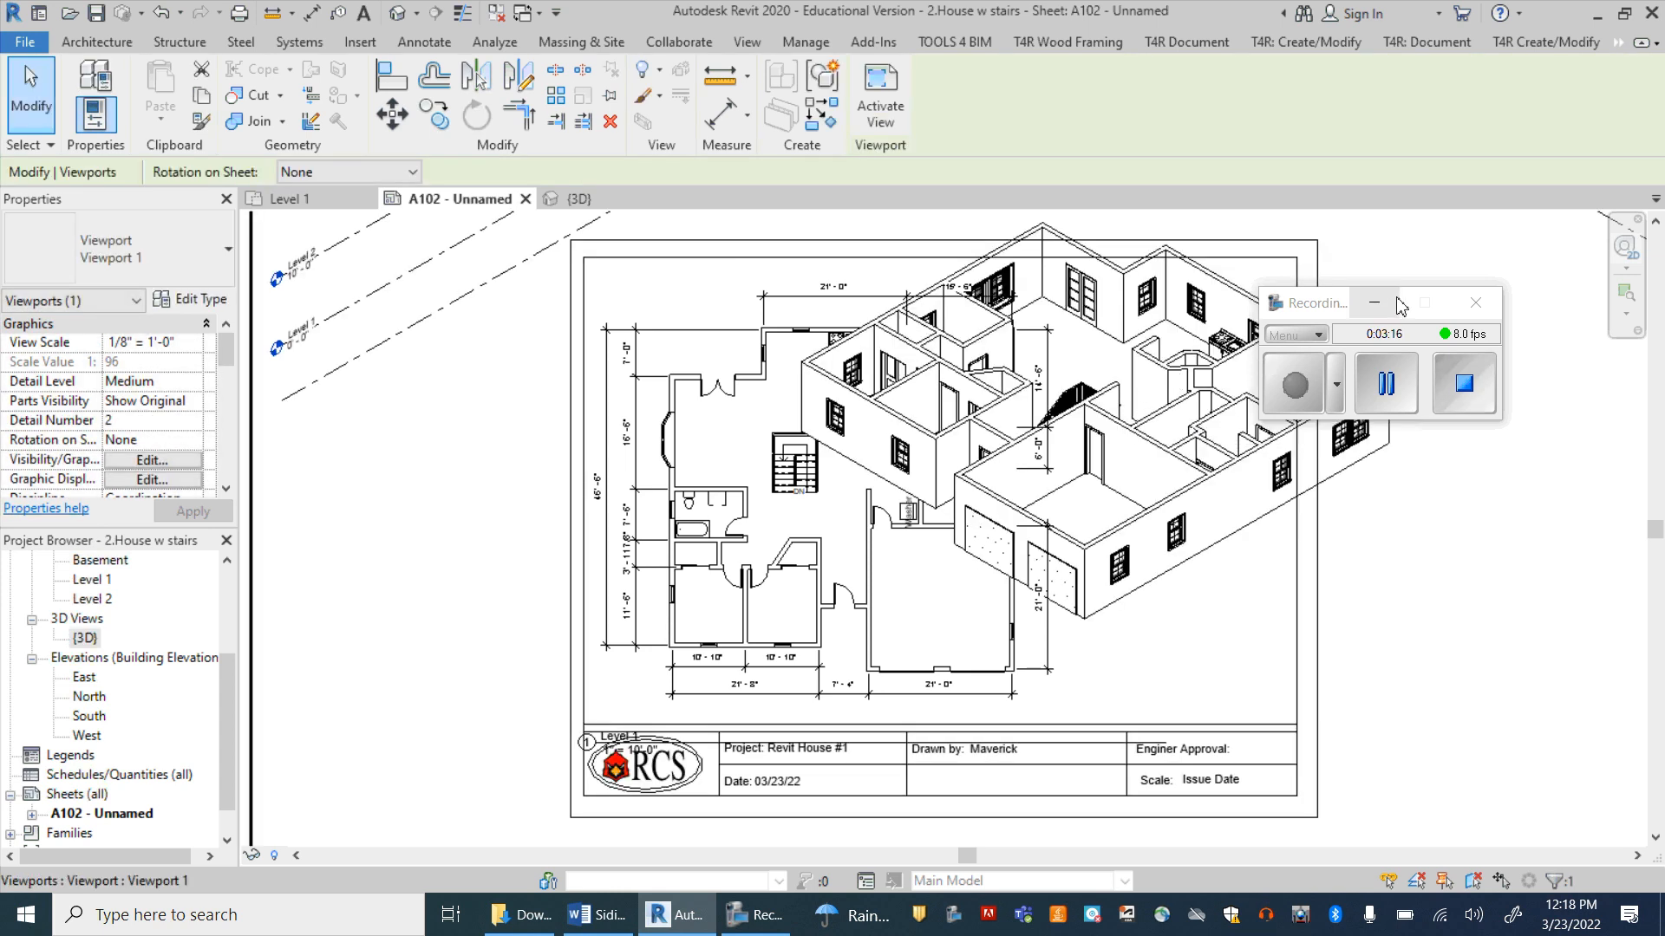
drag(1400, 305, 1602, 222)
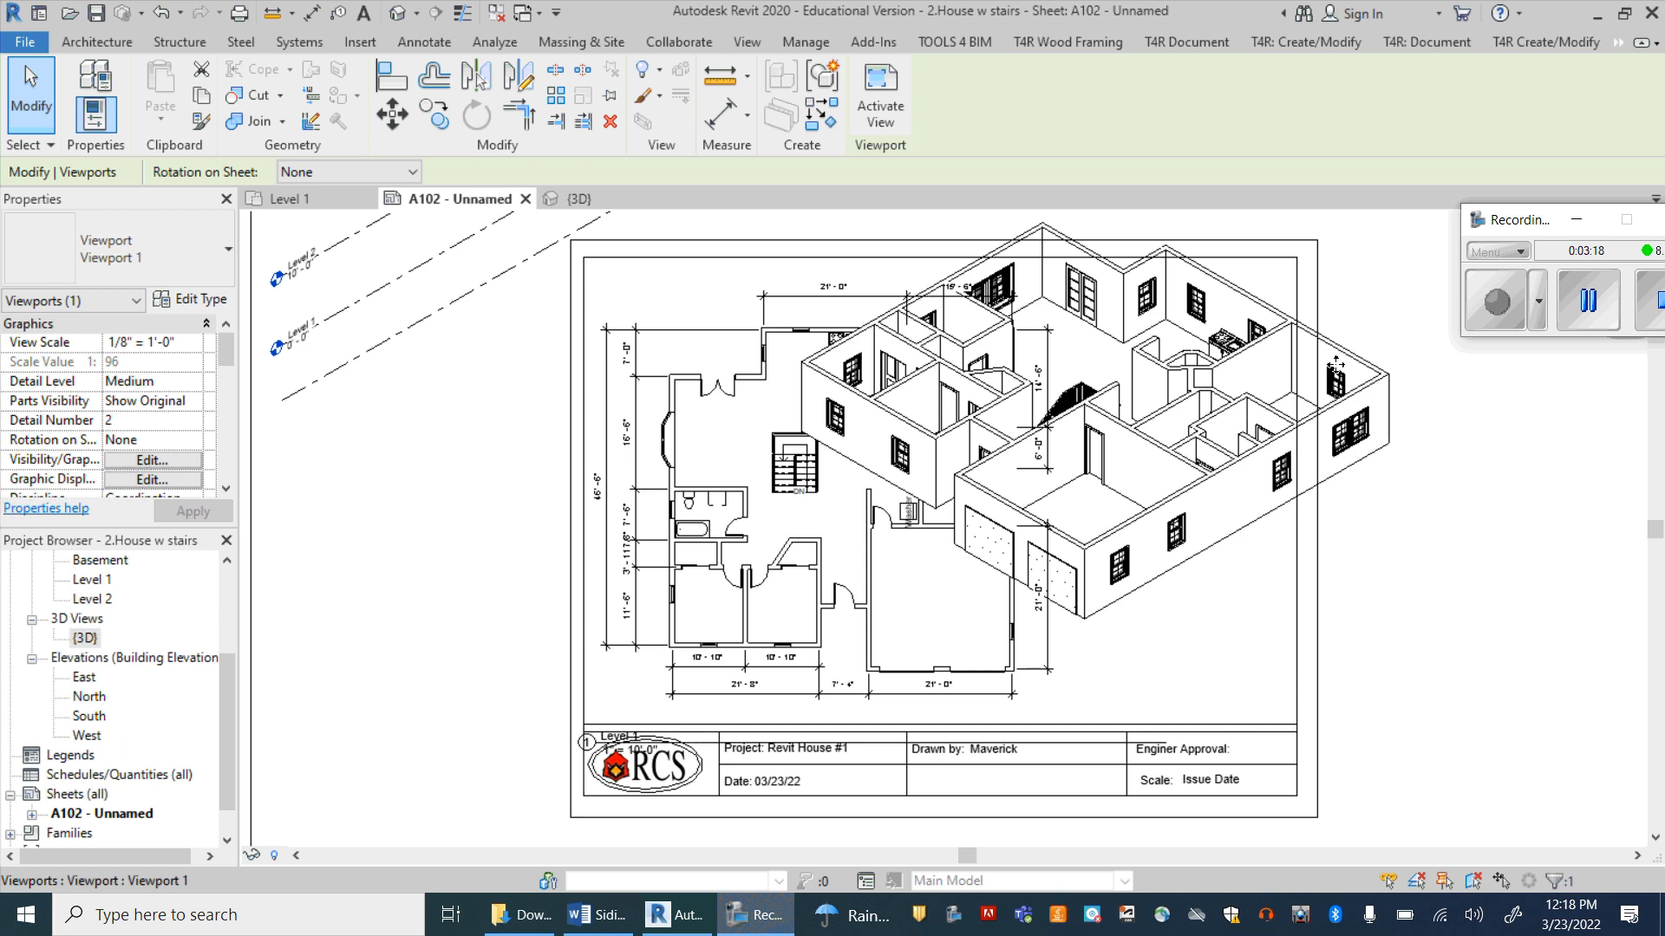
click(1361, 365)
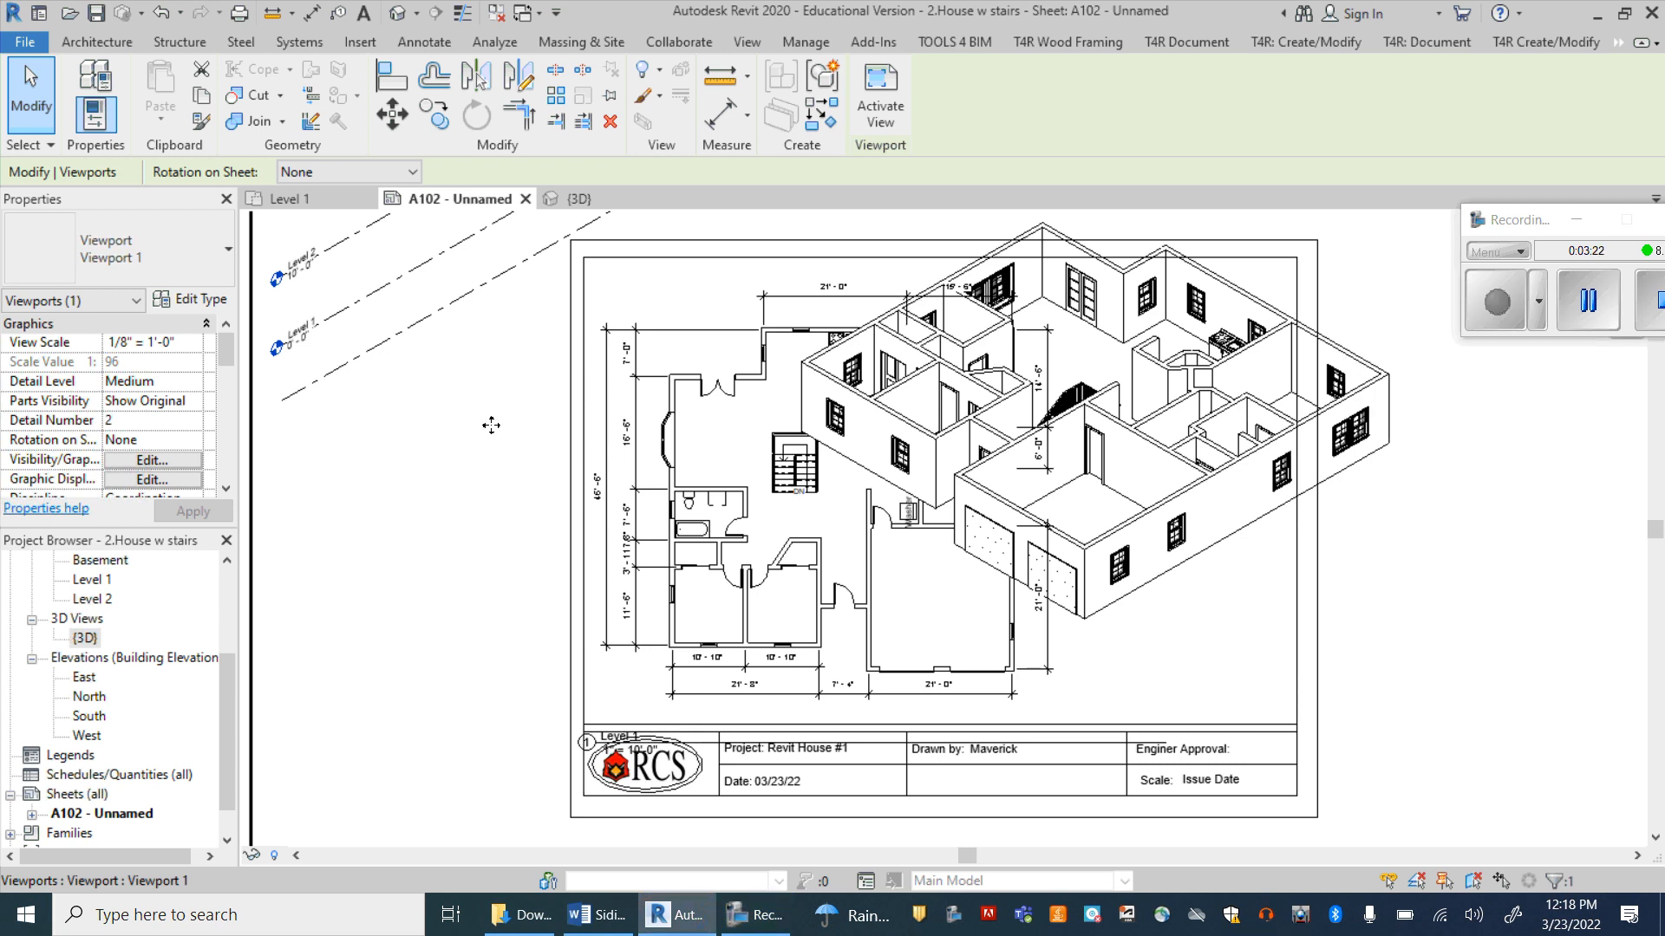
Step: Set the {3D} viewport's view scale to 3/32" = 1'-0"
scroll(491, 425, down, 5)
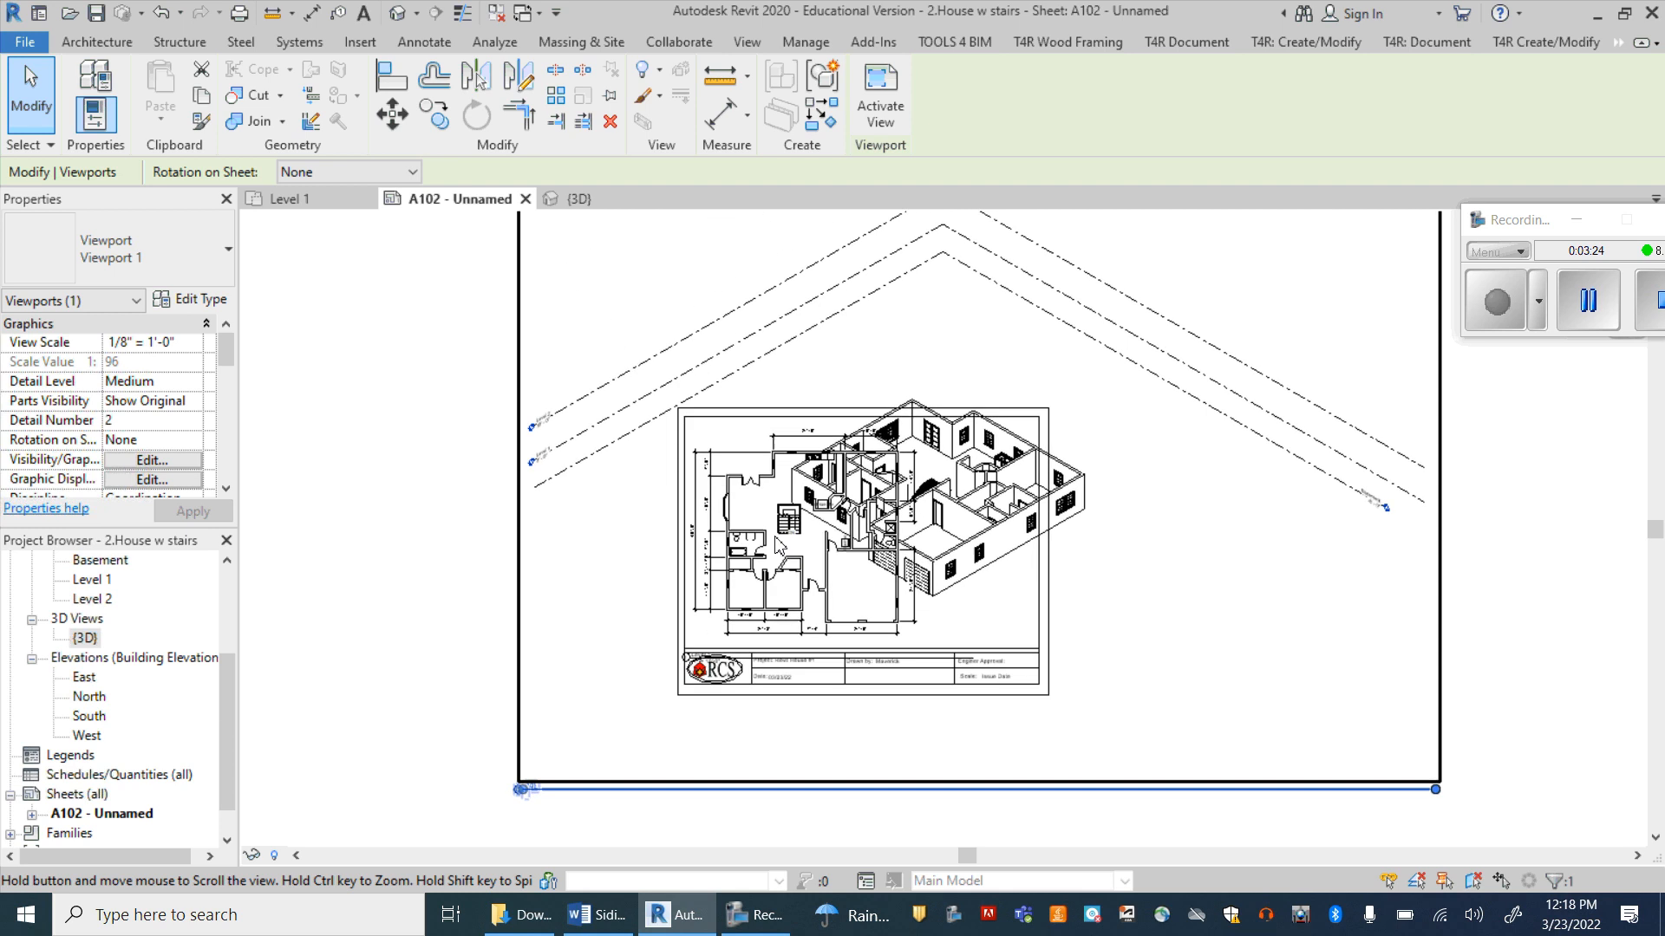
click(174, 347)
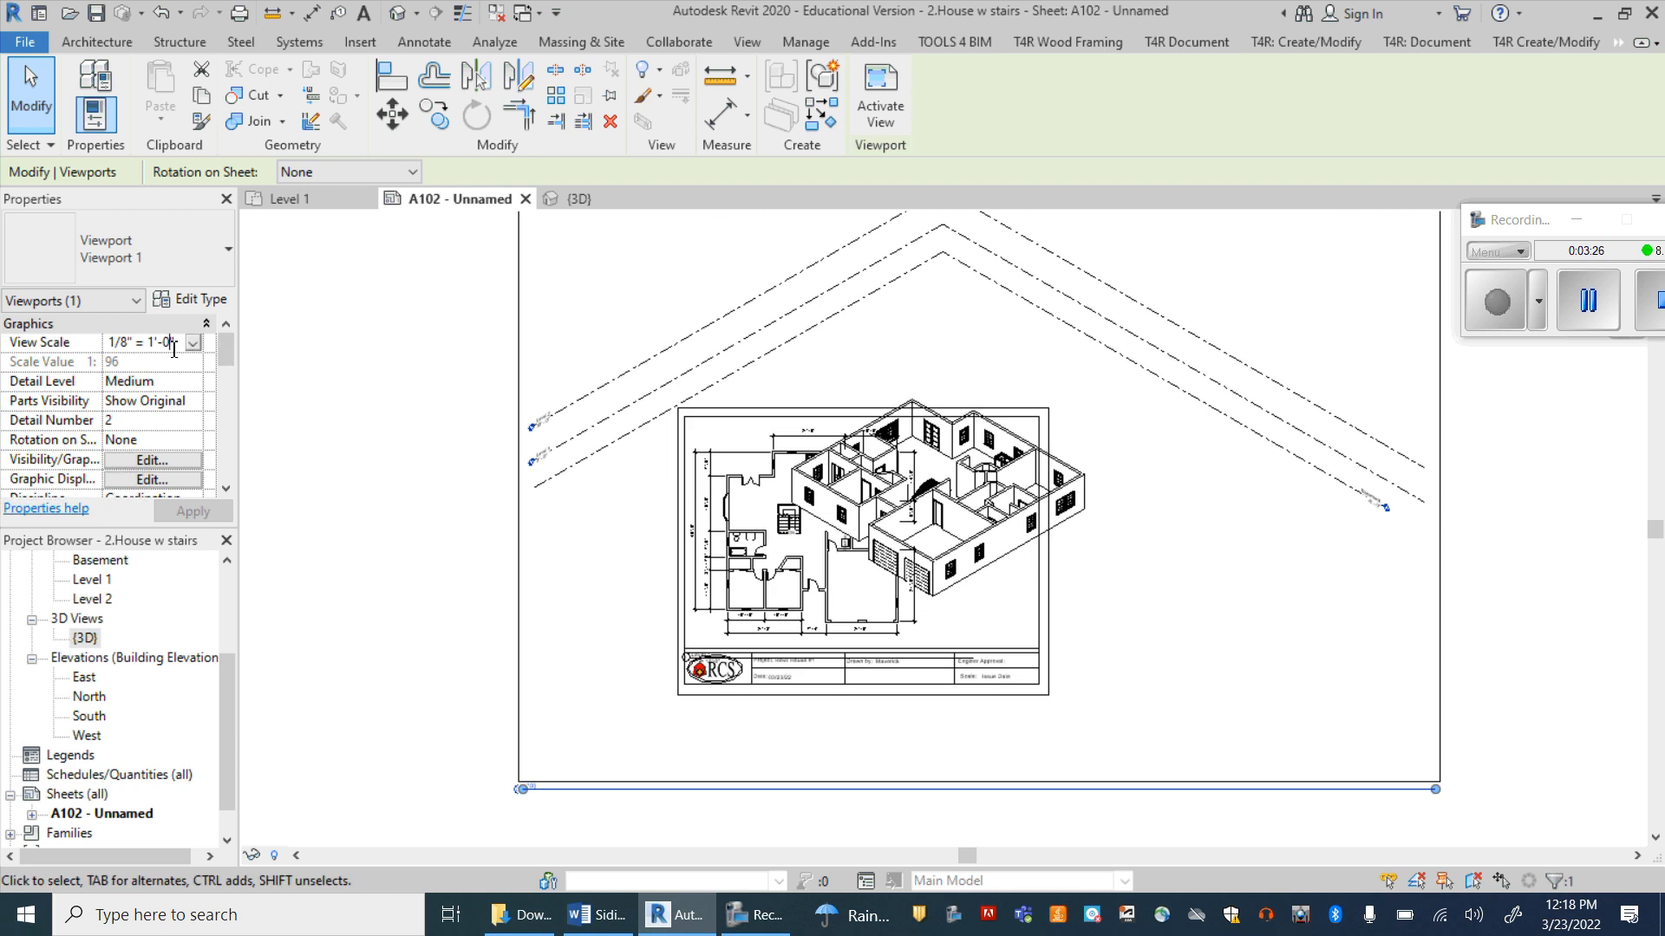
click(193, 343)
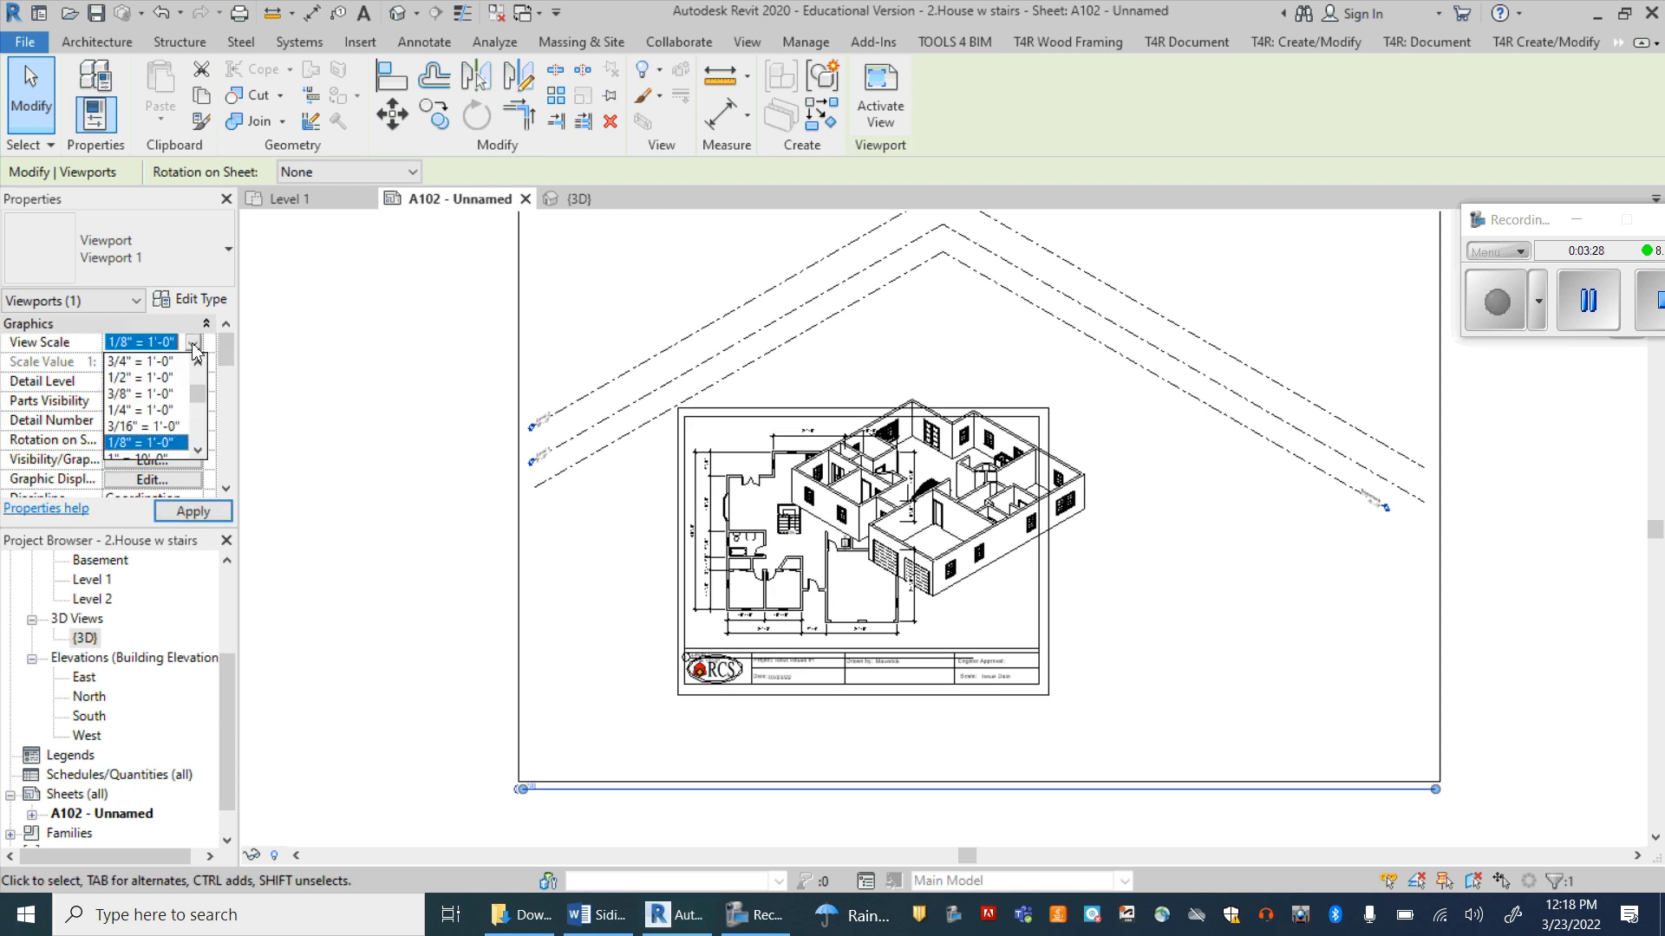
scroll(156, 395, down, 3)
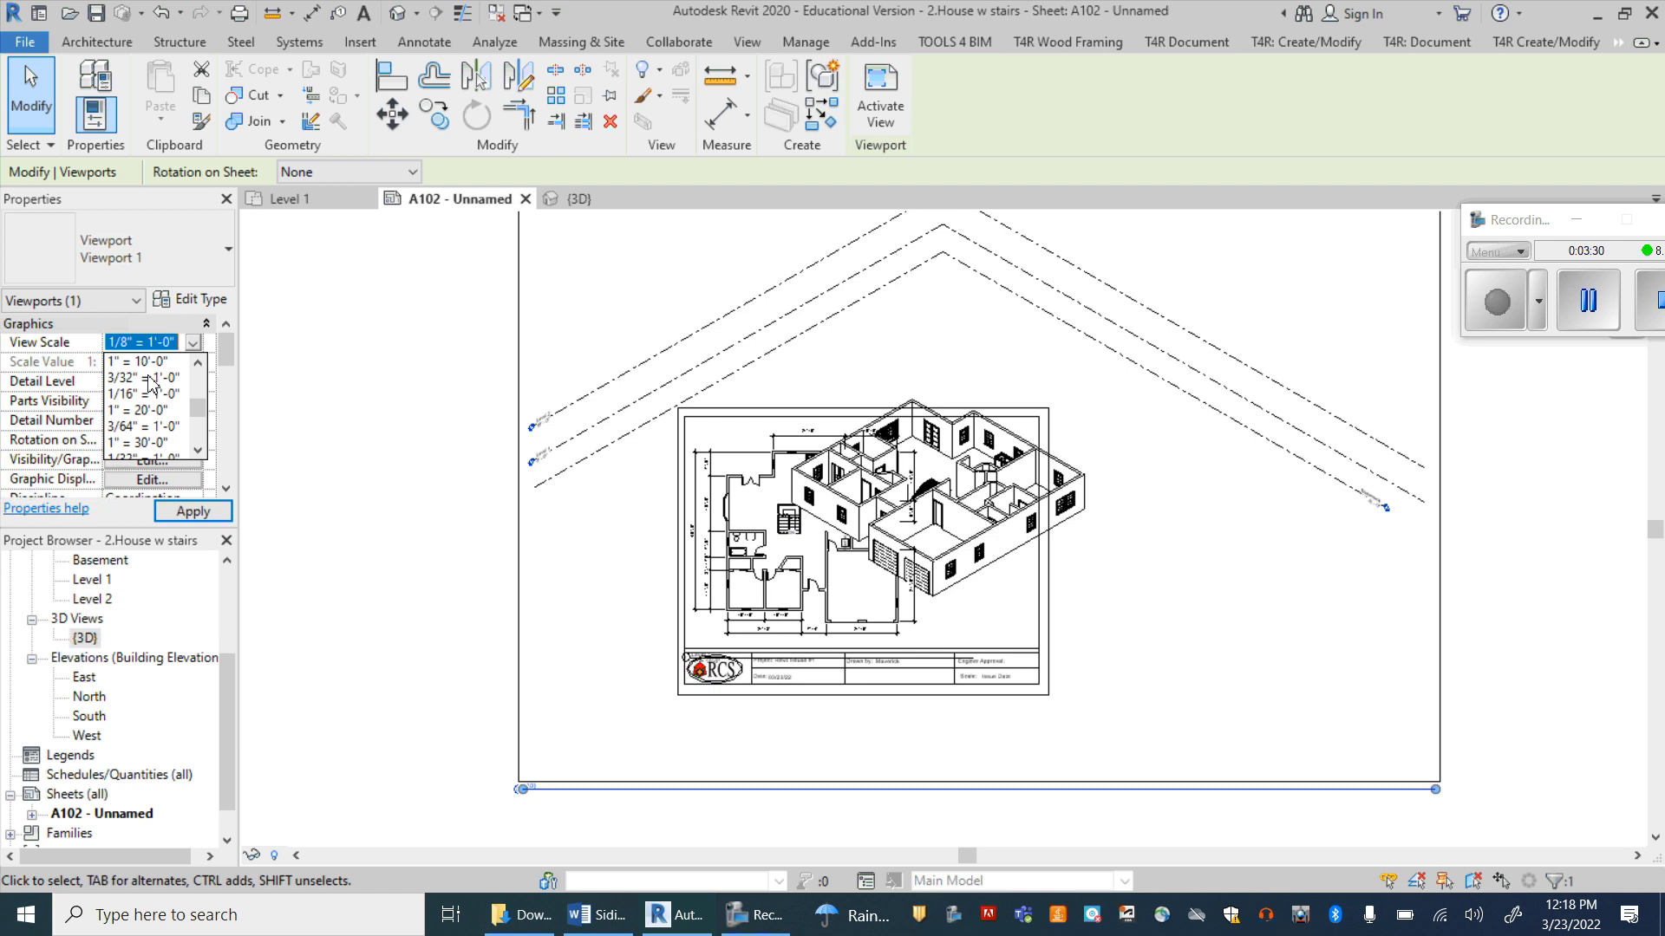
click(149, 378)
click(185, 514)
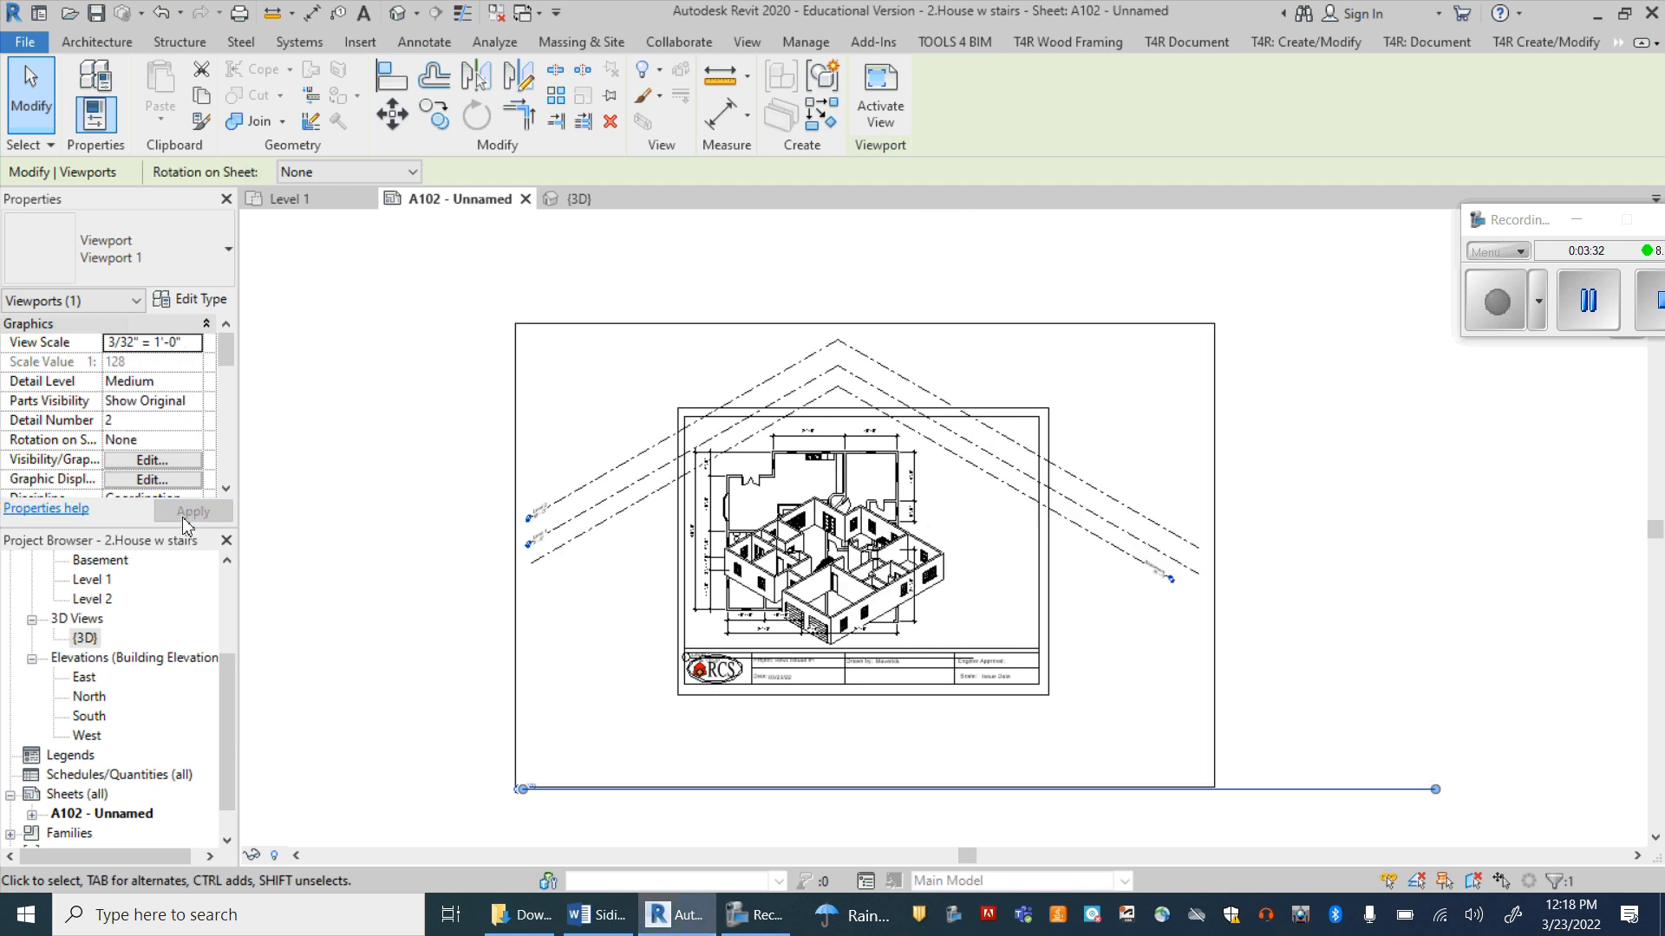
Step: Set the {3D} viewport's view scale to 1" = 20'-0"
click(193, 342)
scroll(192, 453, down, 2)
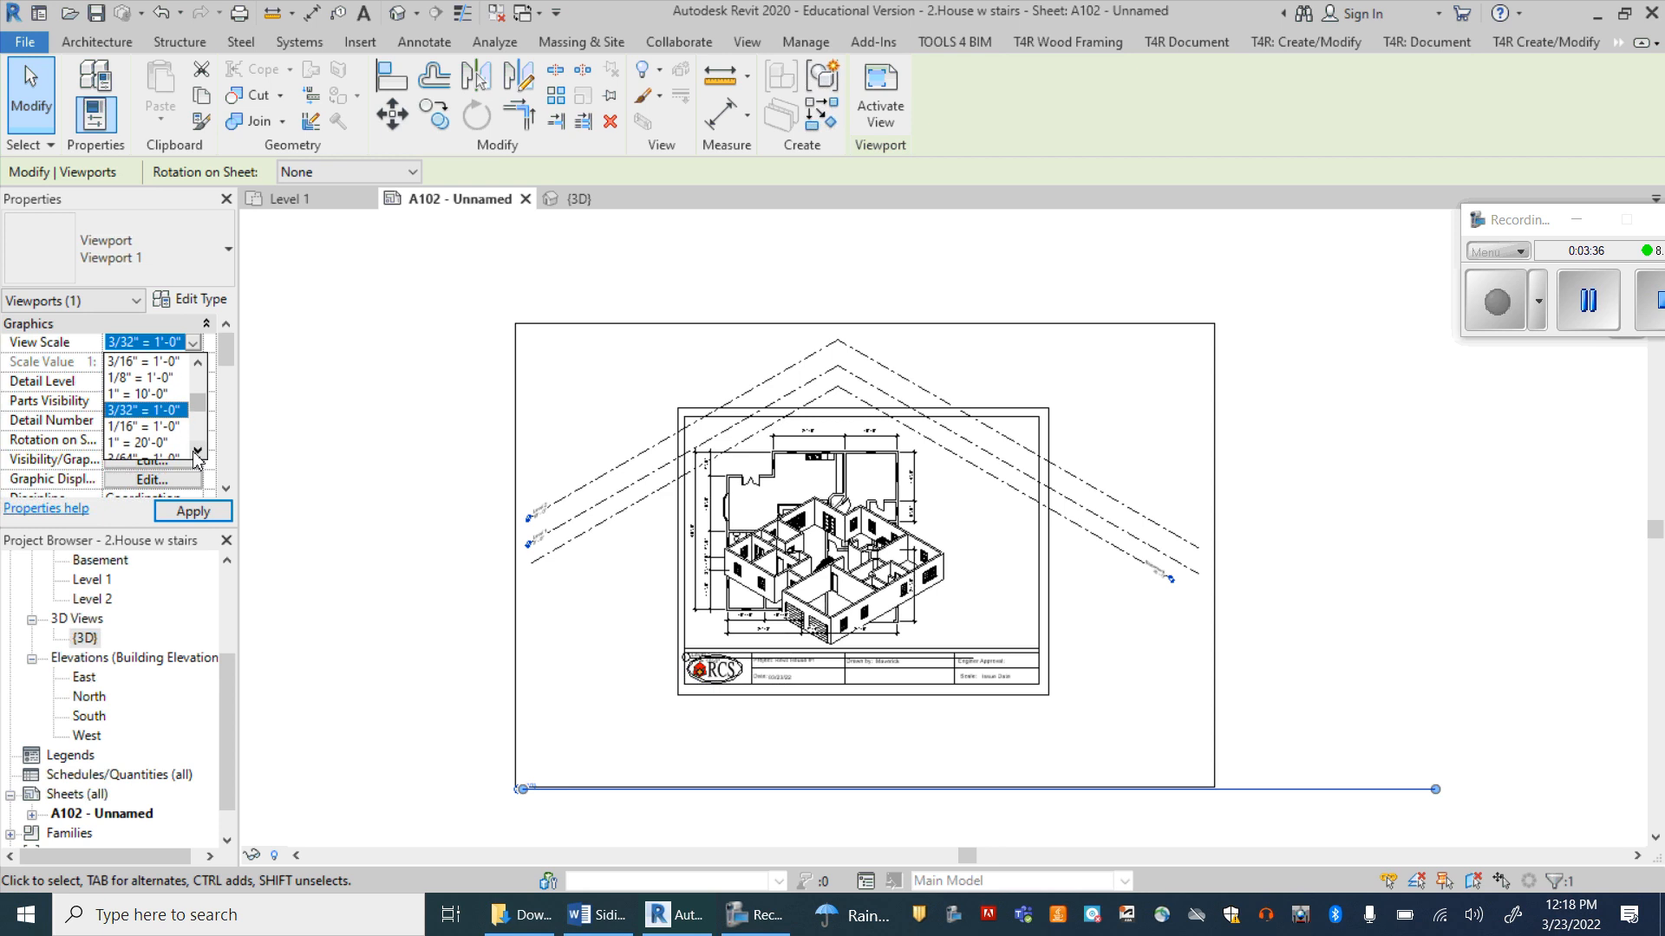
click(126, 443)
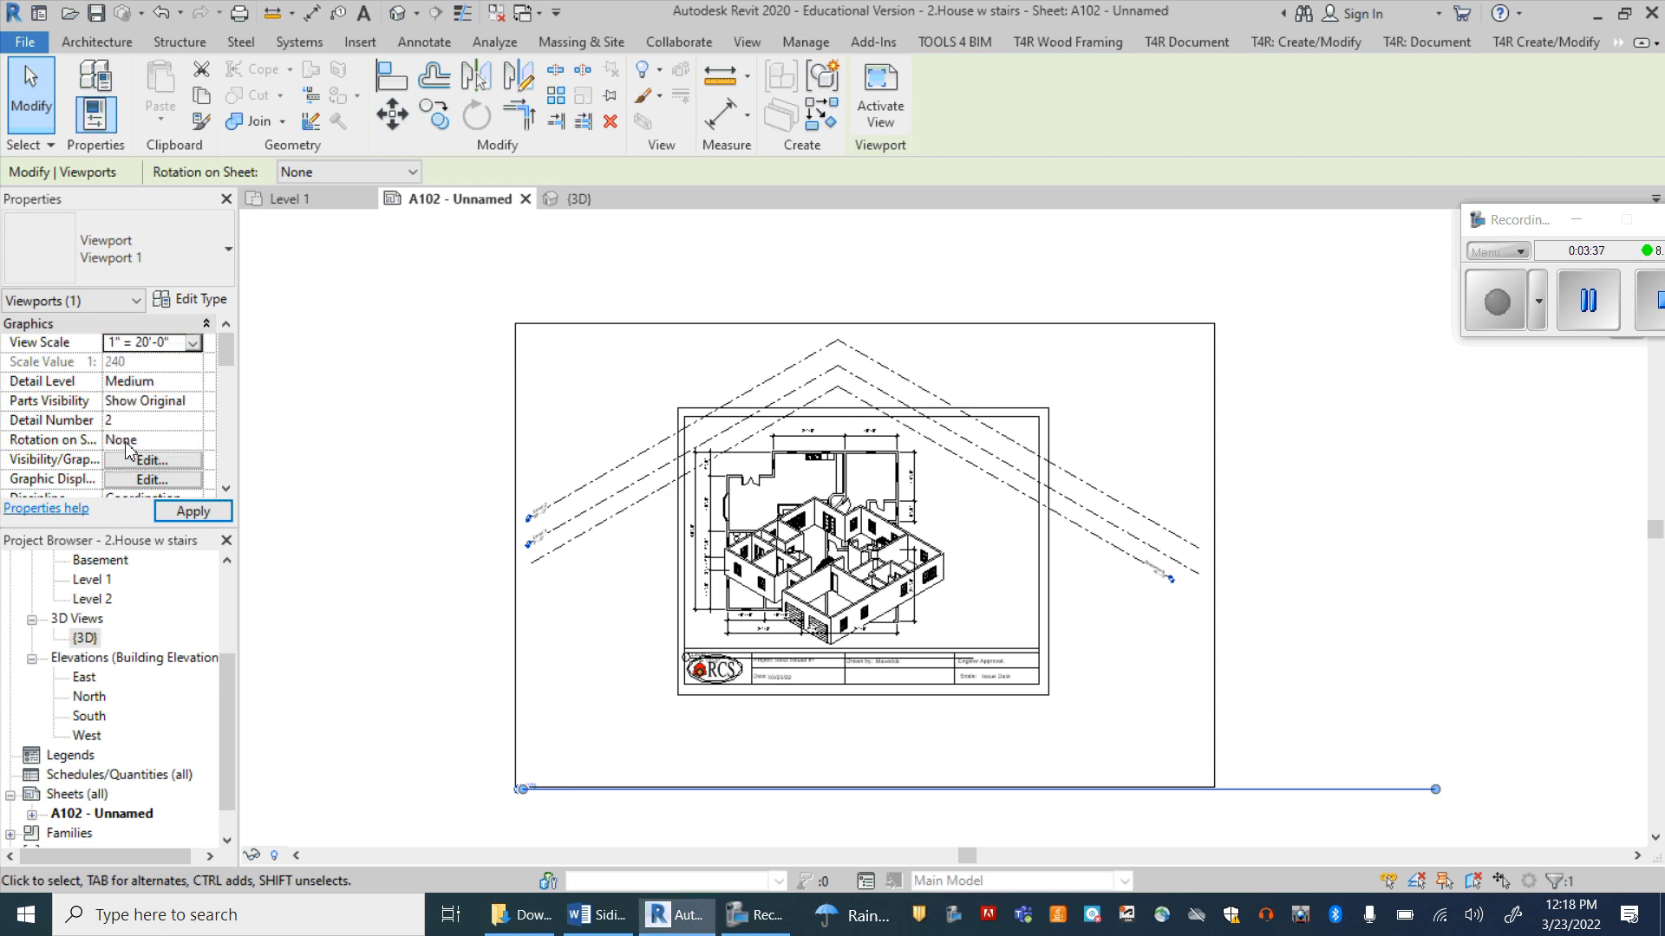
click(193, 512)
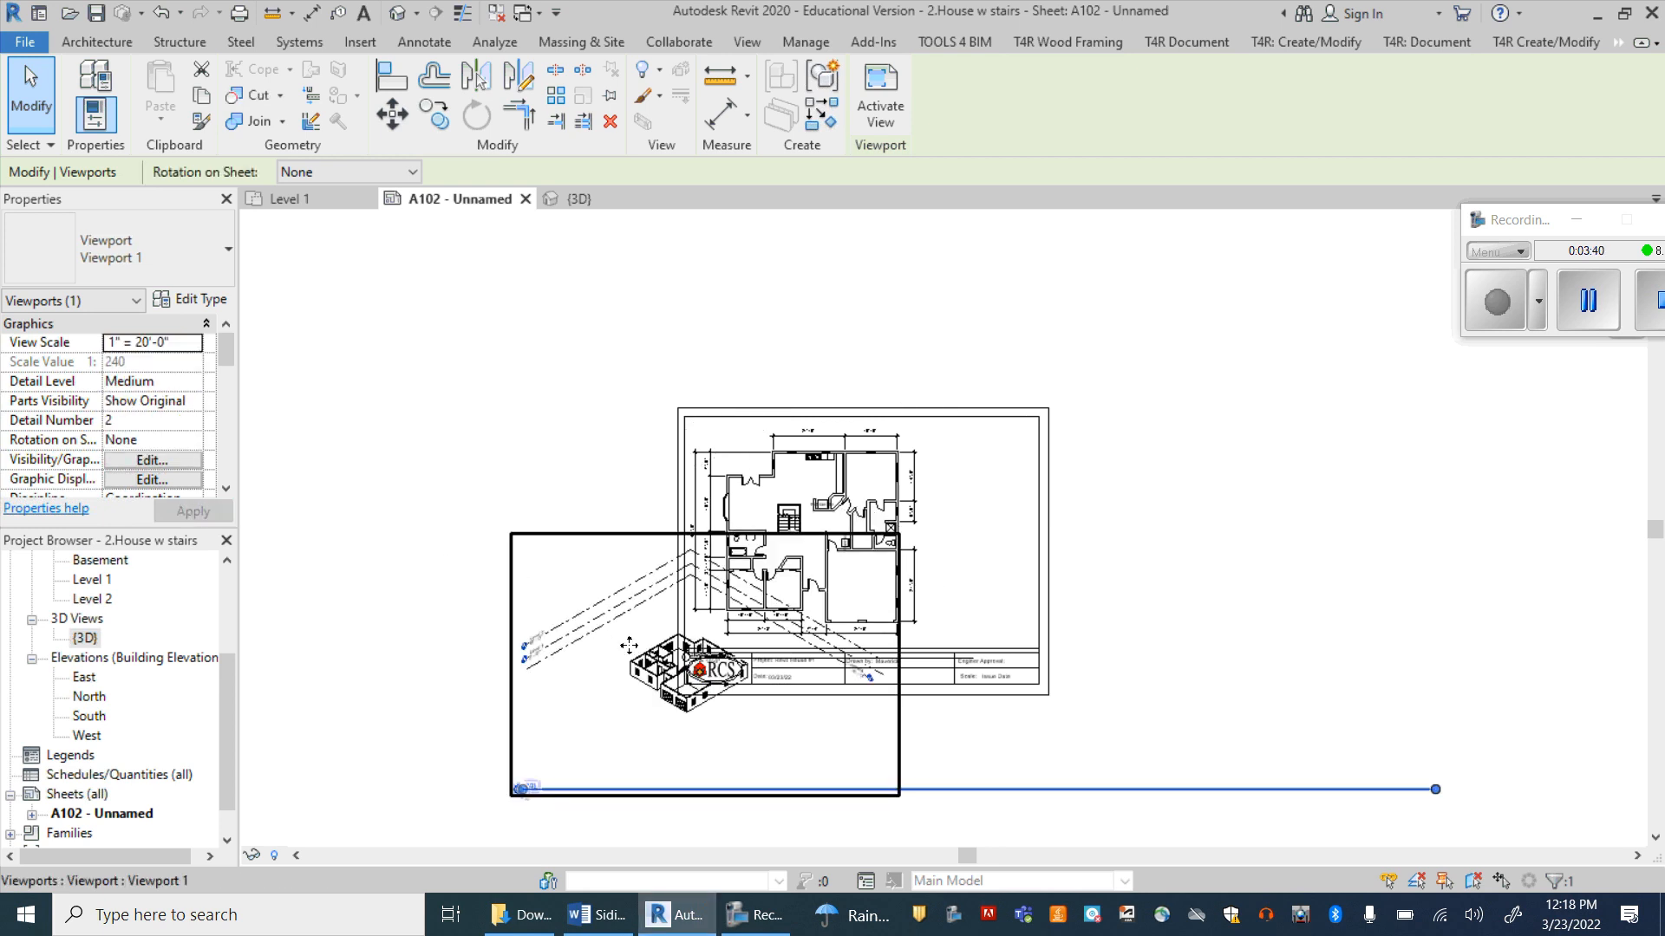
Step: Move the {3D} viewport so the house model sits to the right of the floor plan, and activate its view on the sheet
drag(659, 659, 951, 473)
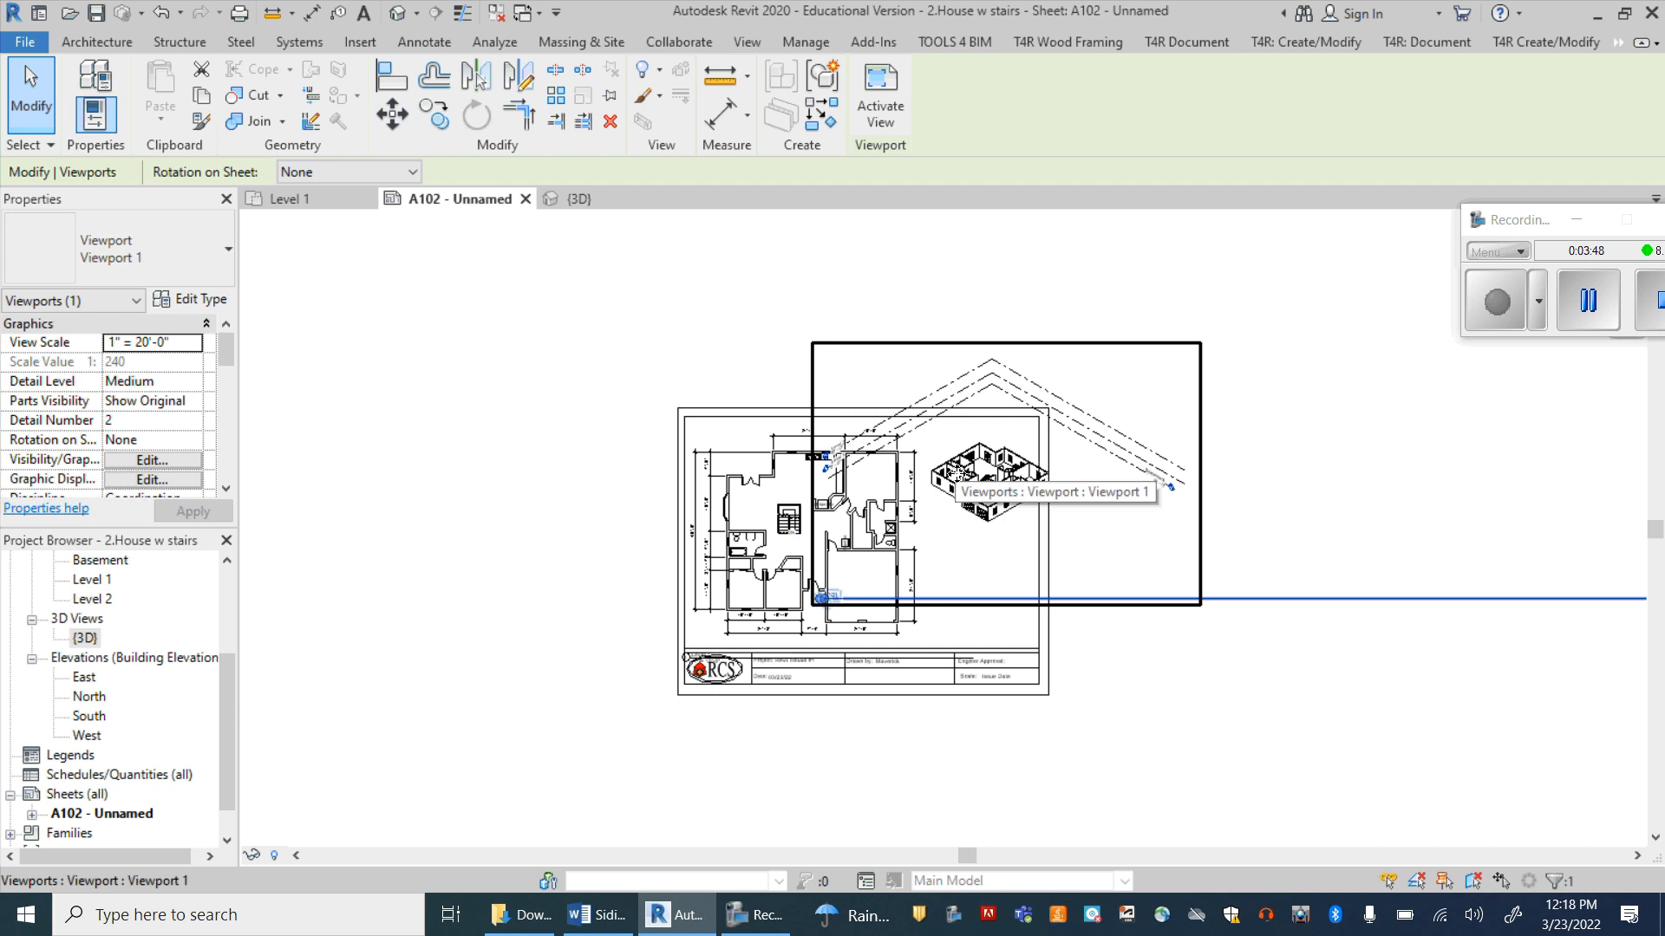
scroll(954, 472, up, 5)
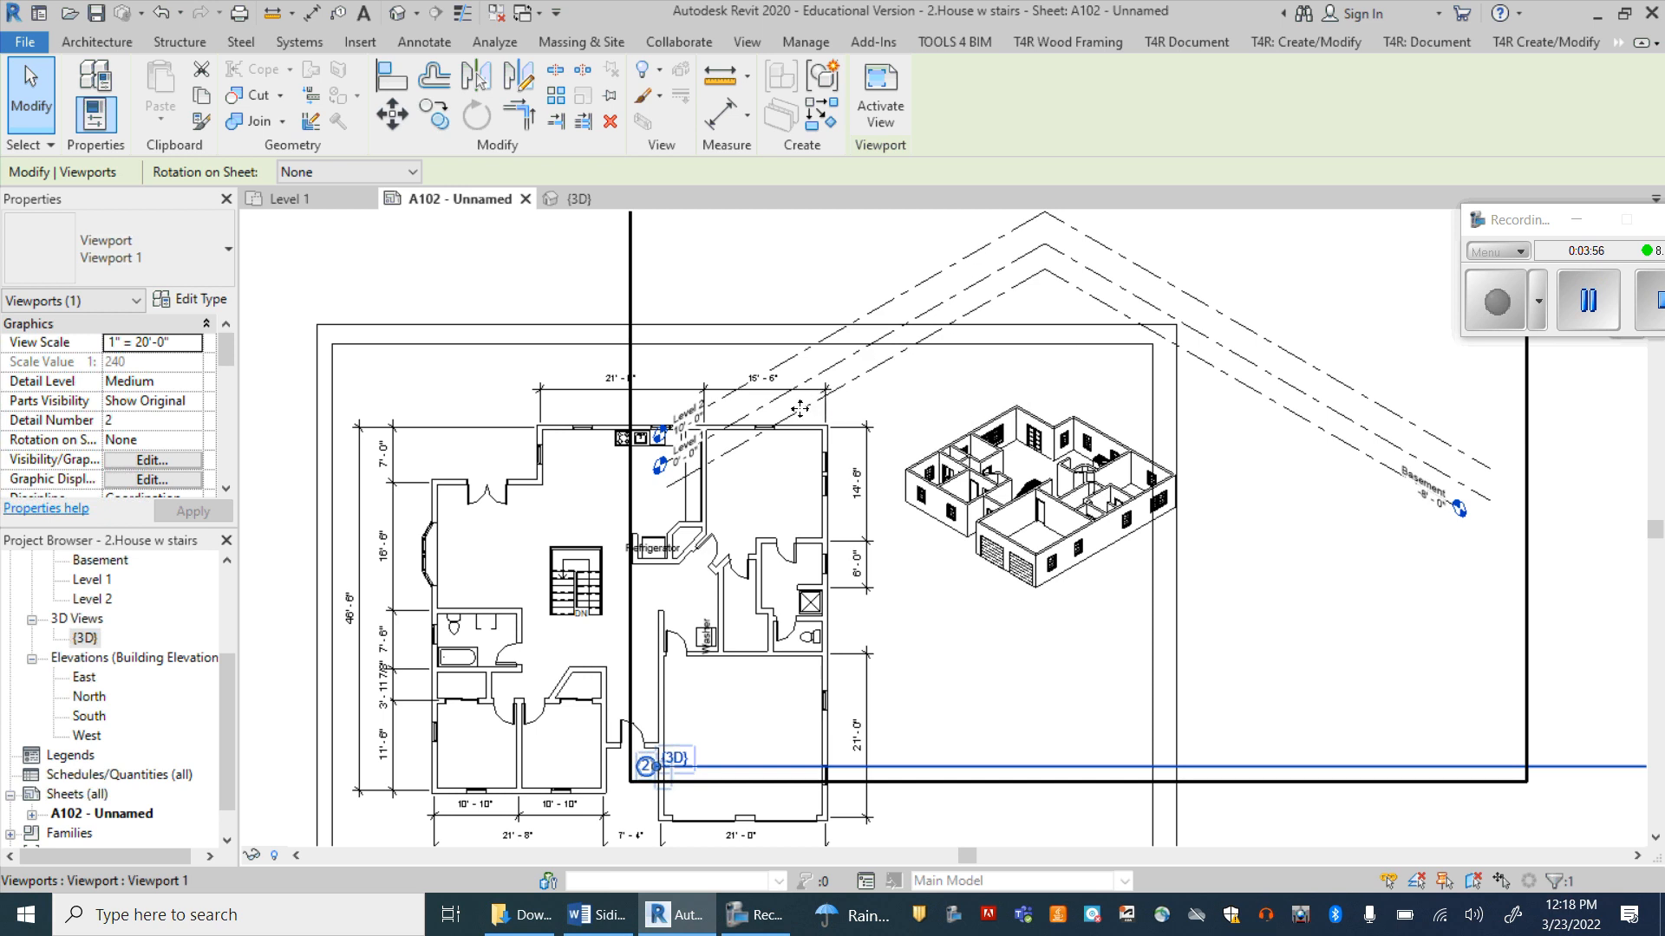
click(565, 299)
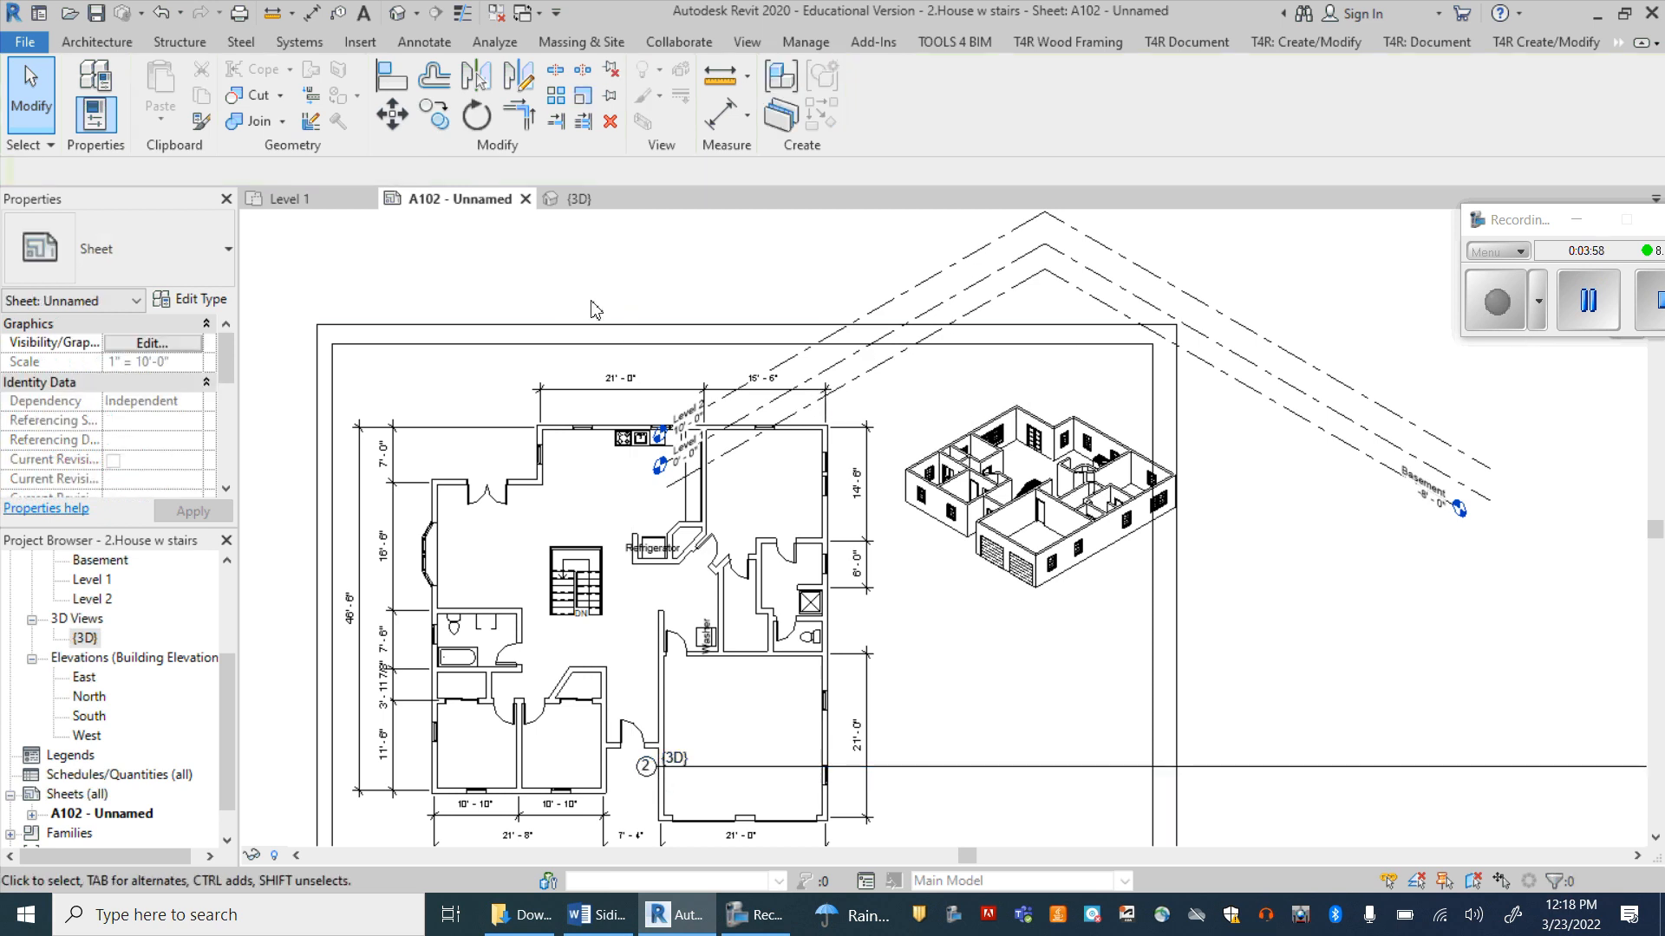
double_click(945, 310)
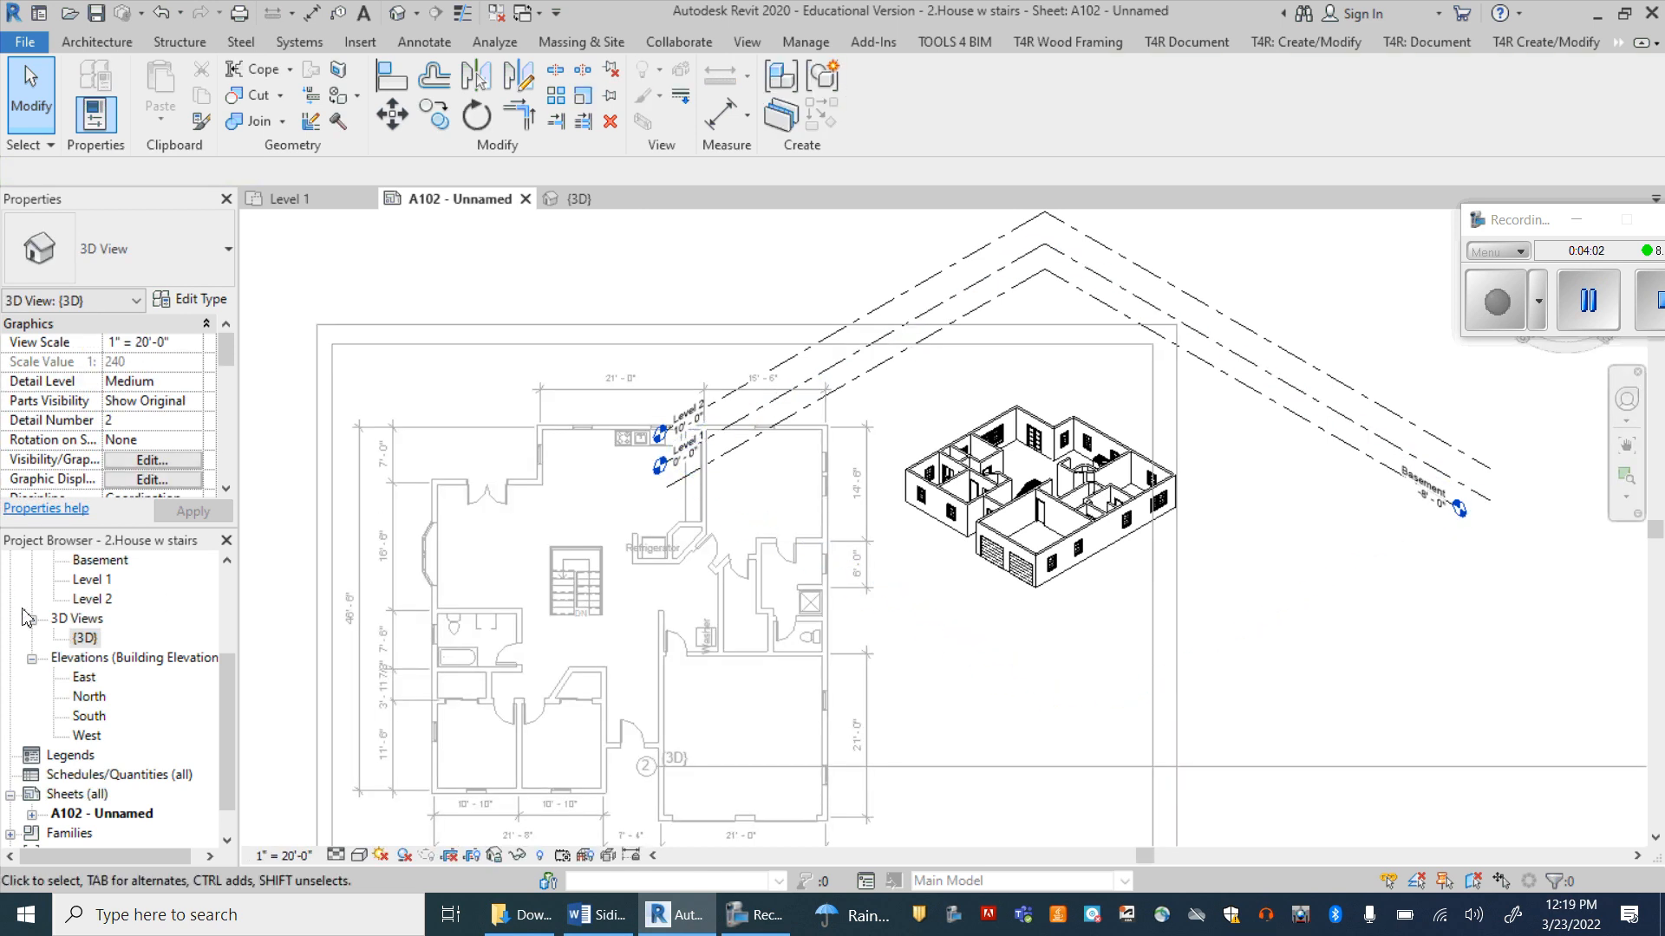
drag(231, 668, 235, 605)
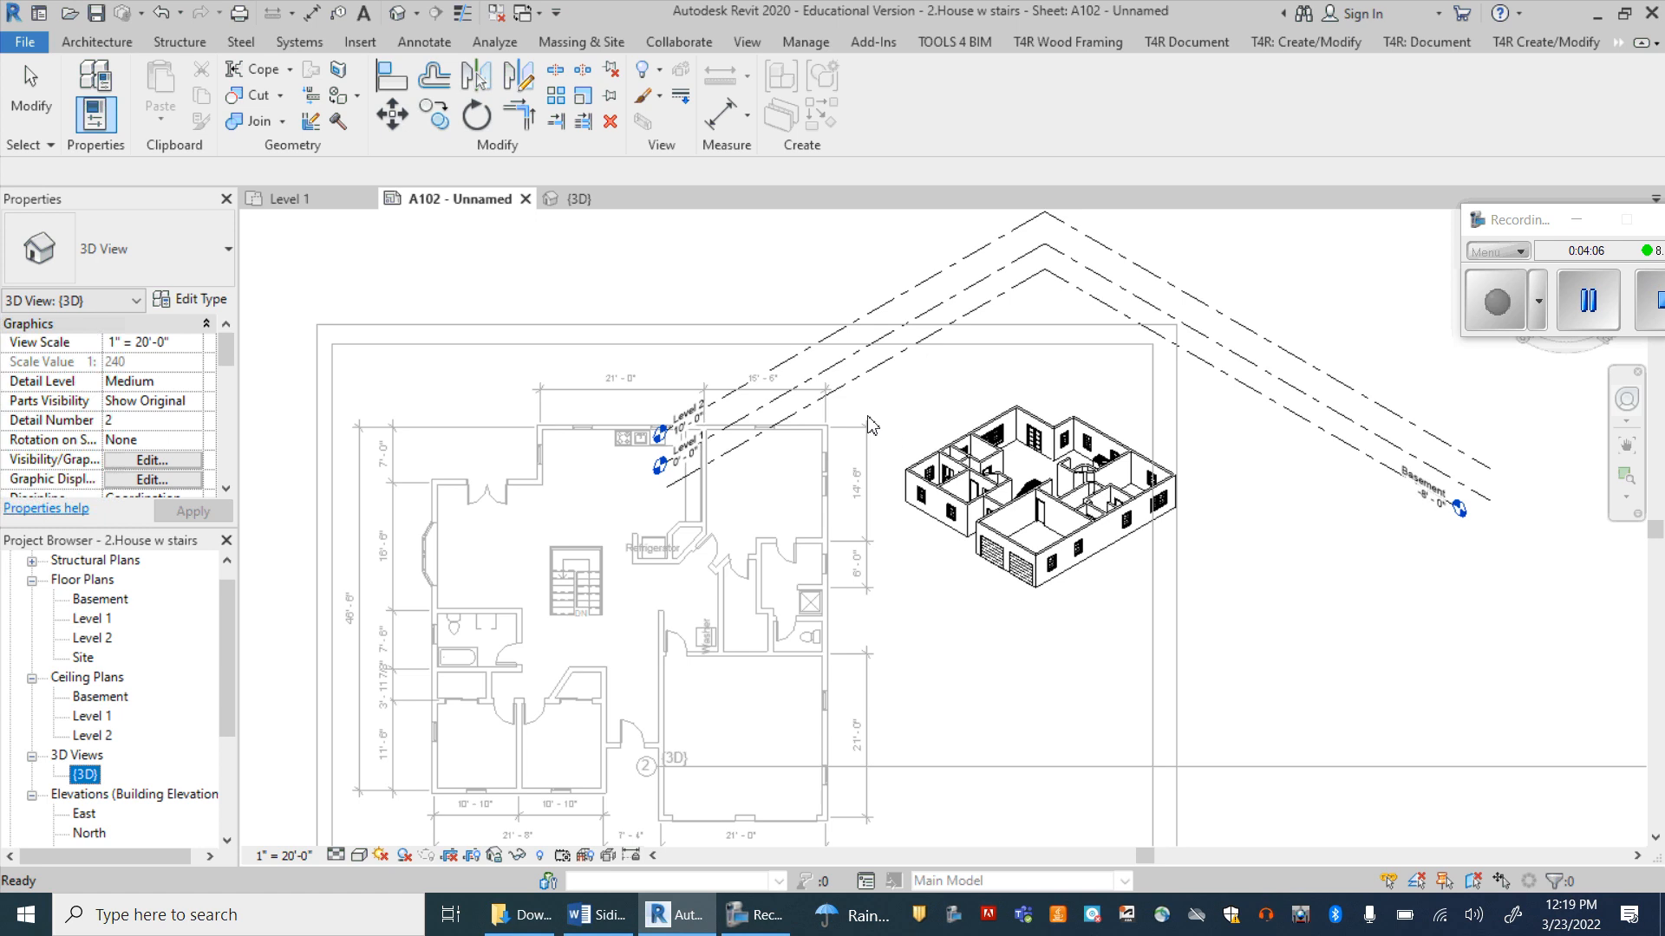
click(919, 315)
right_click(918, 315)
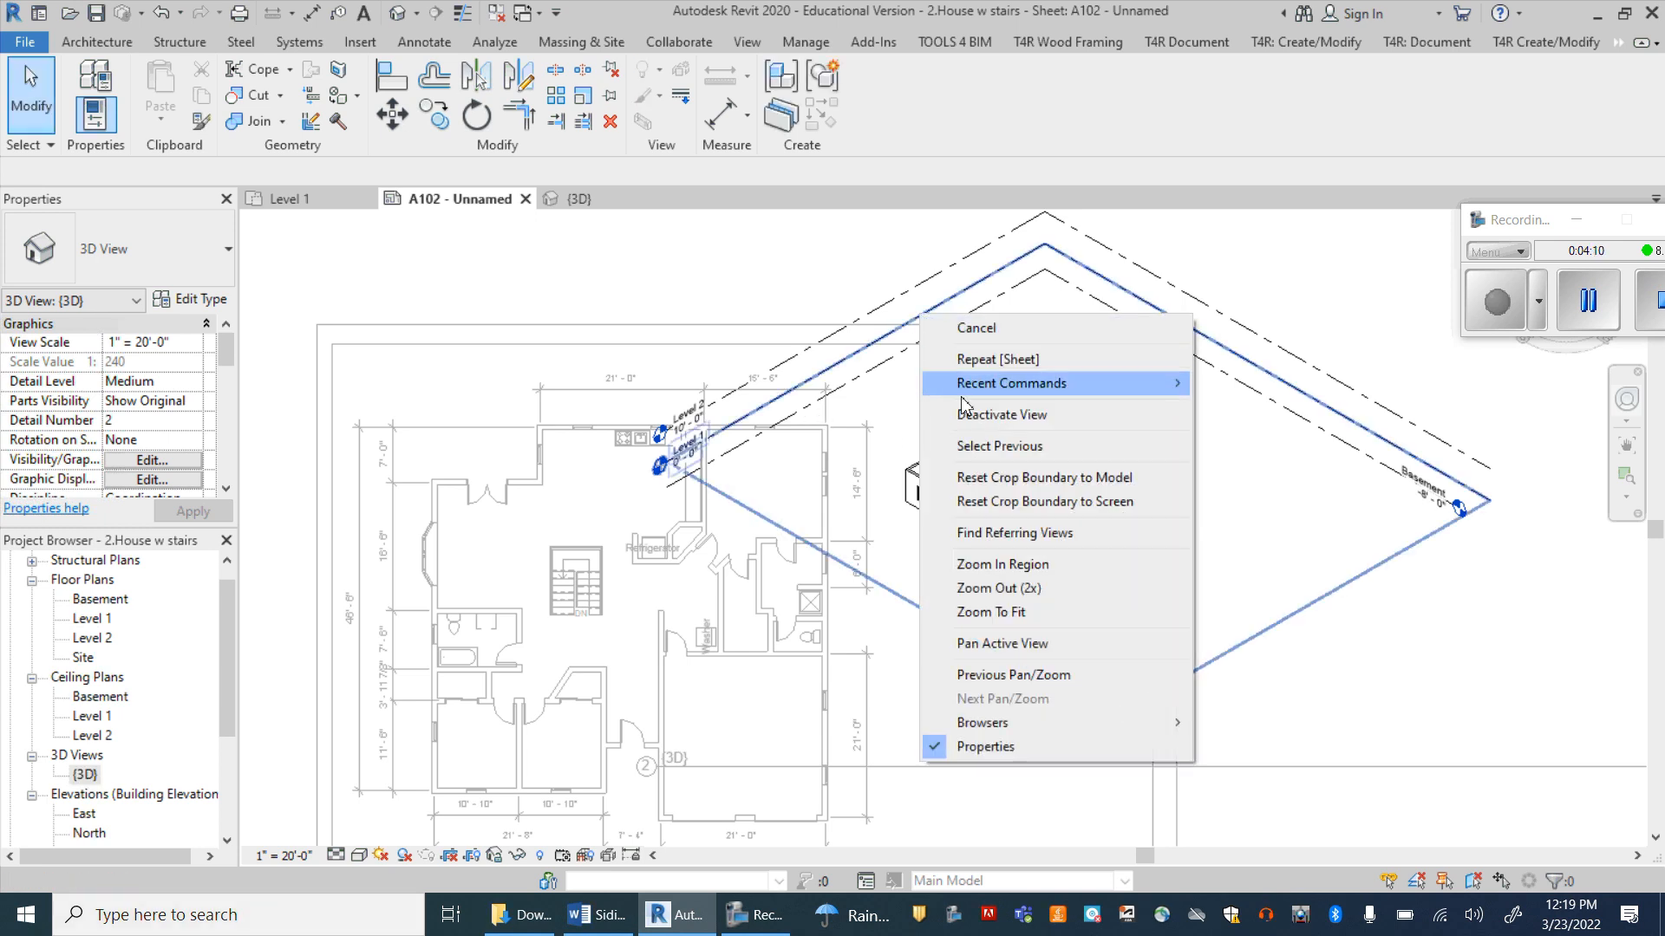
click(886, 345)
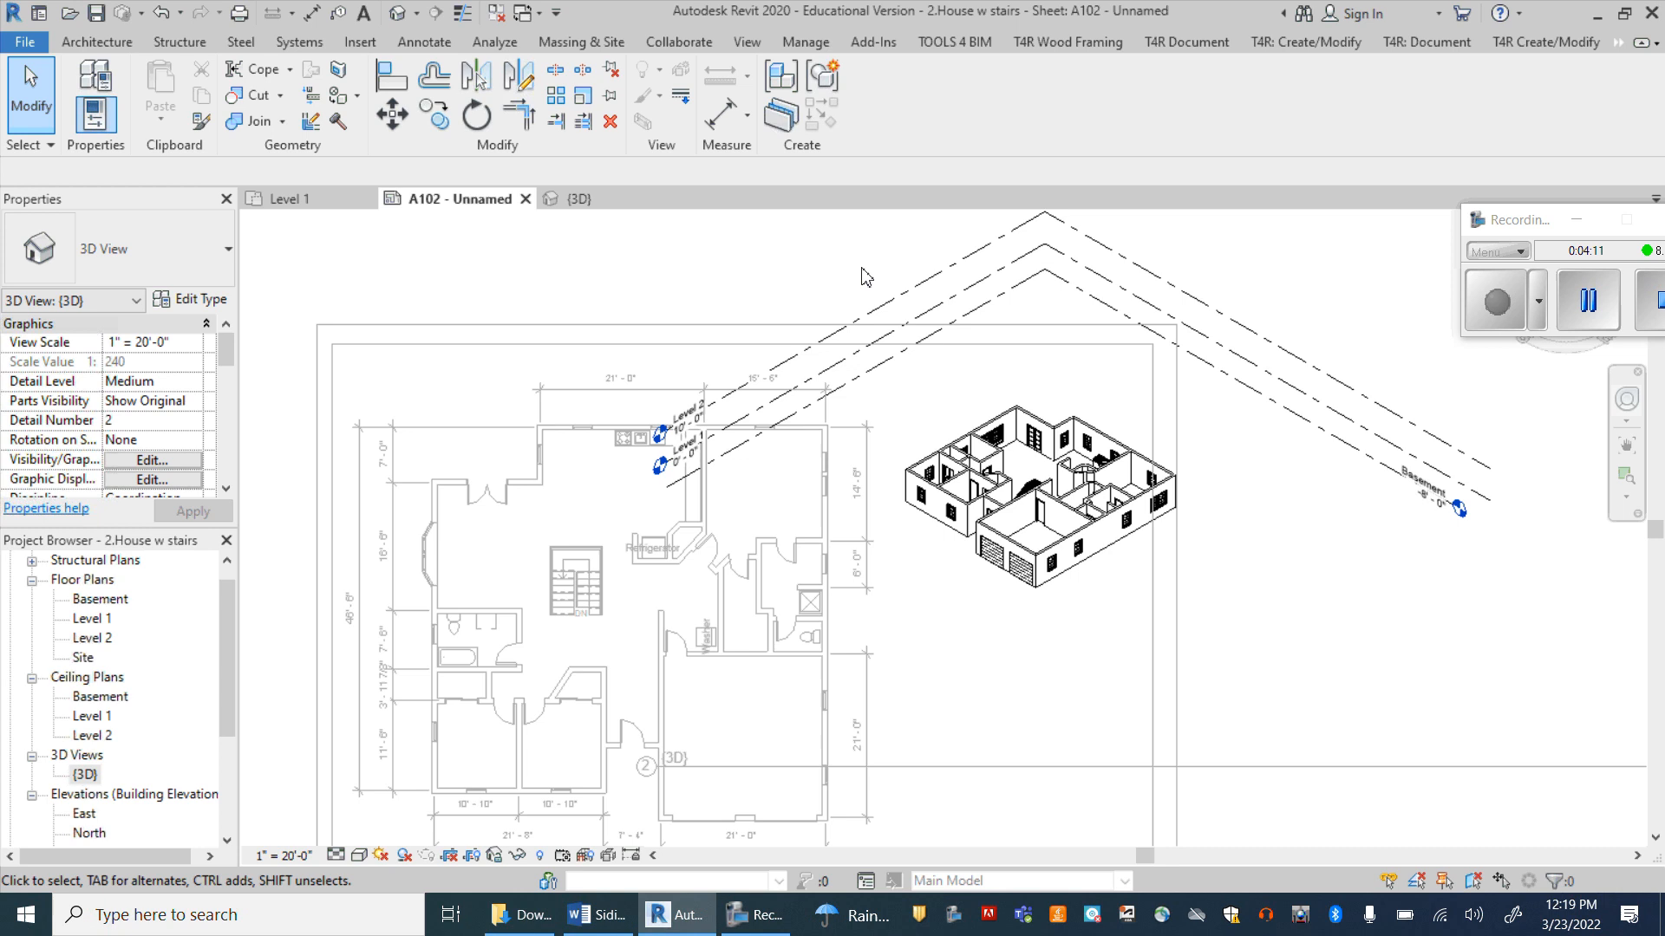
click(884, 349)
right_click(884, 348)
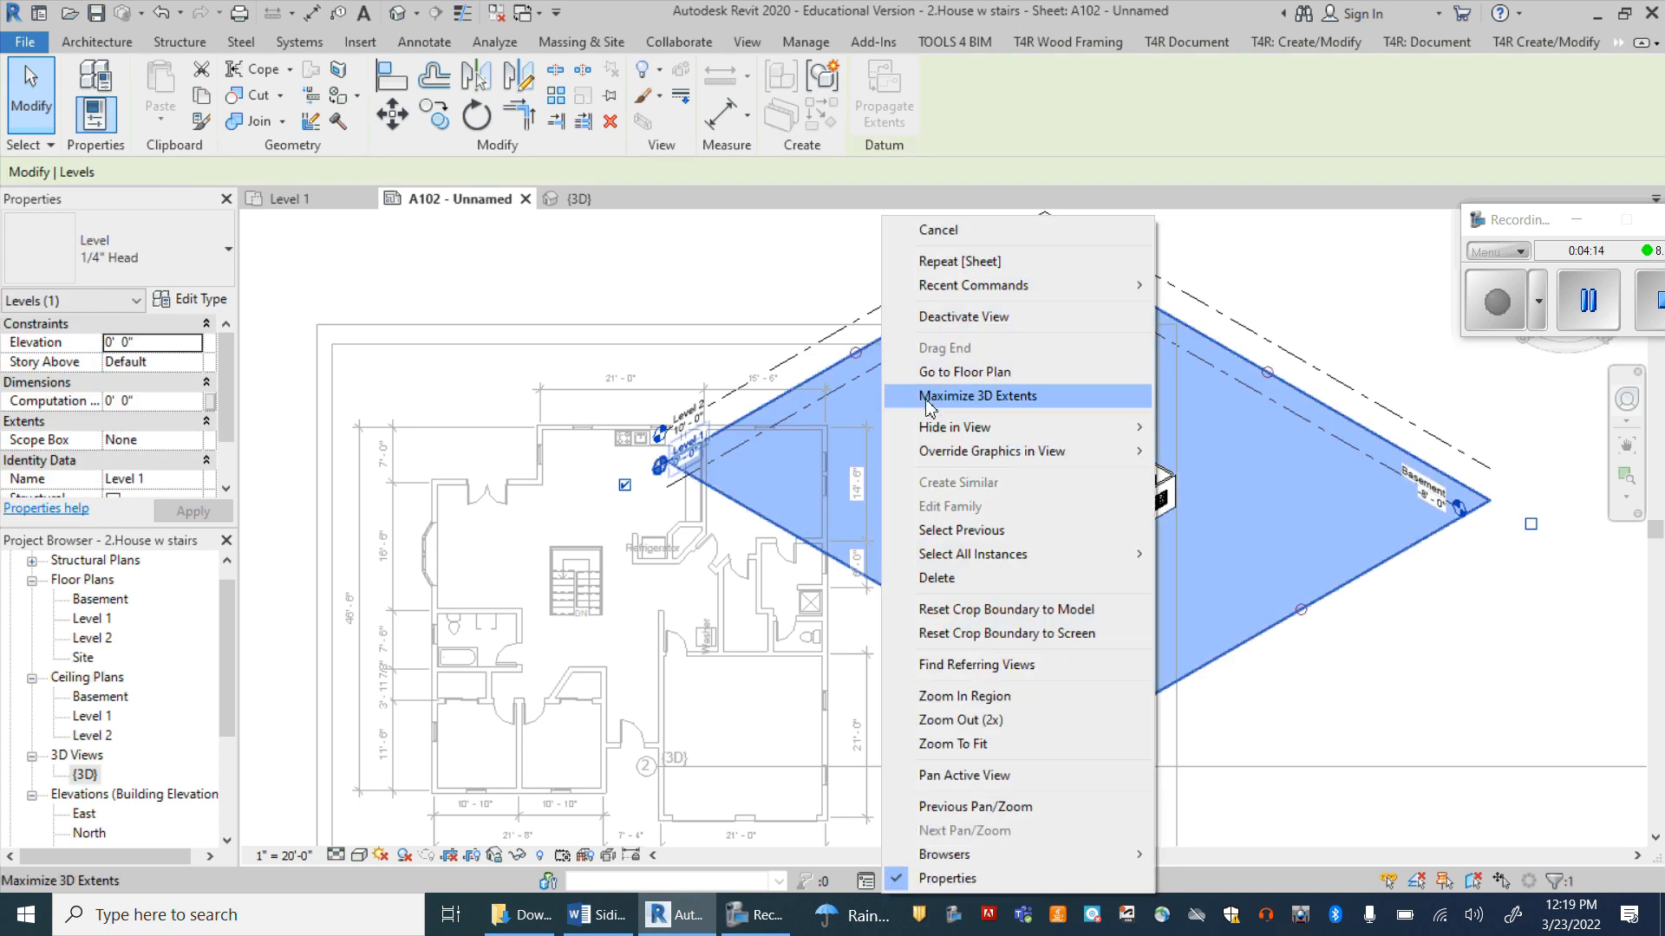
mouse_move(1077, 430)
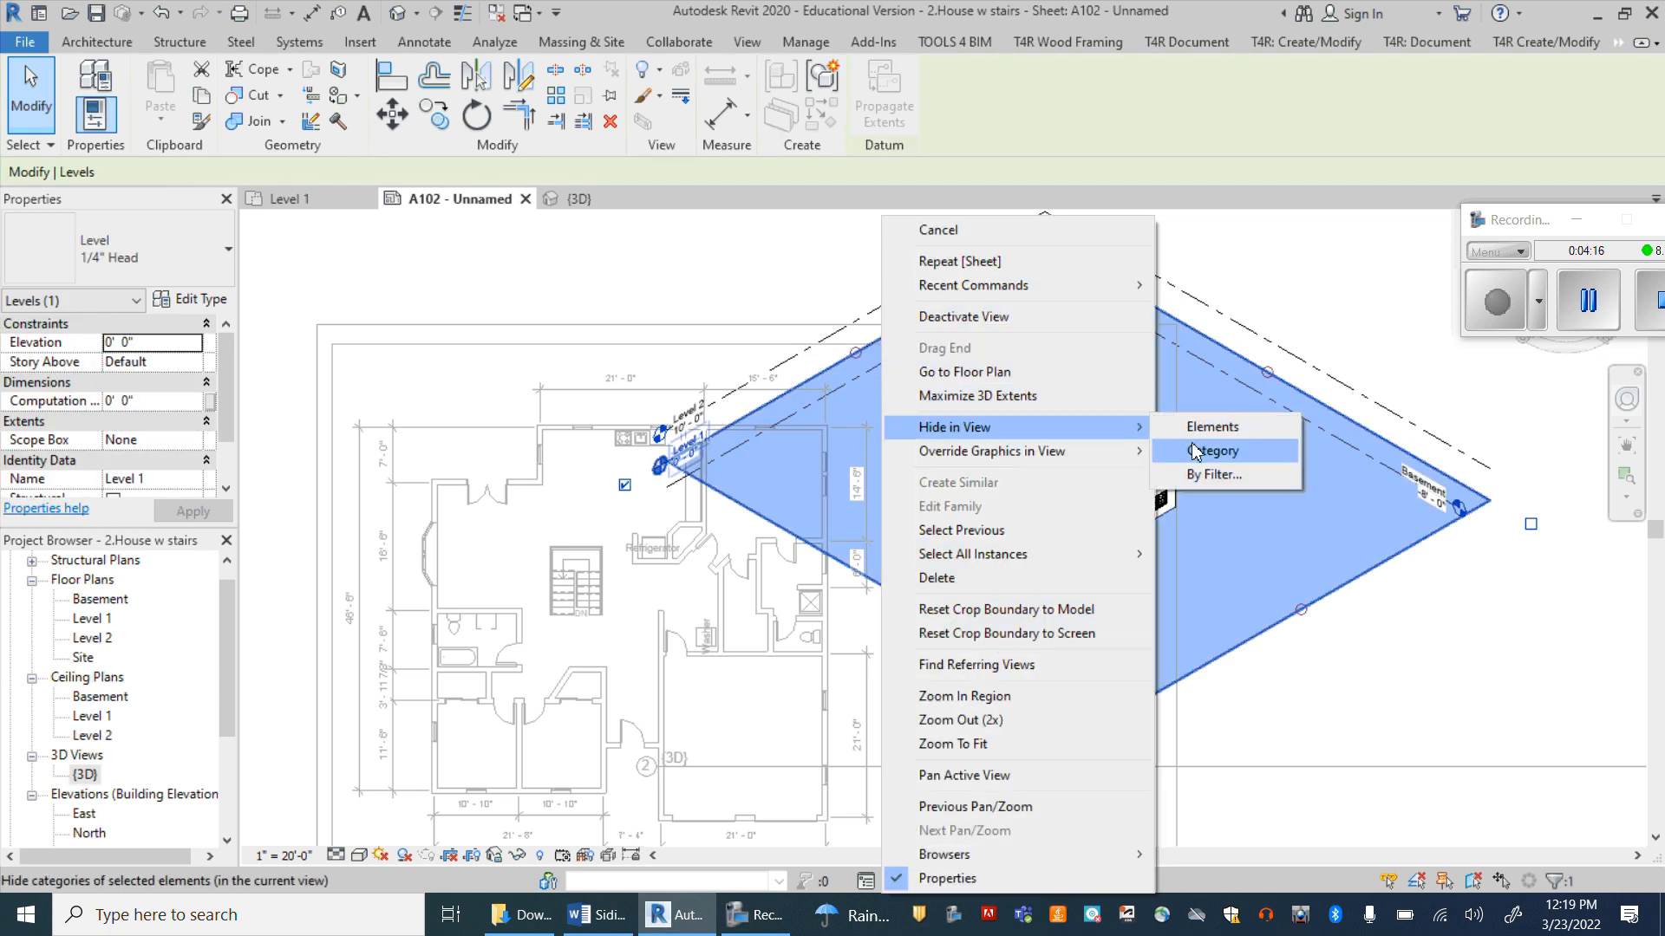
click(798, 269)
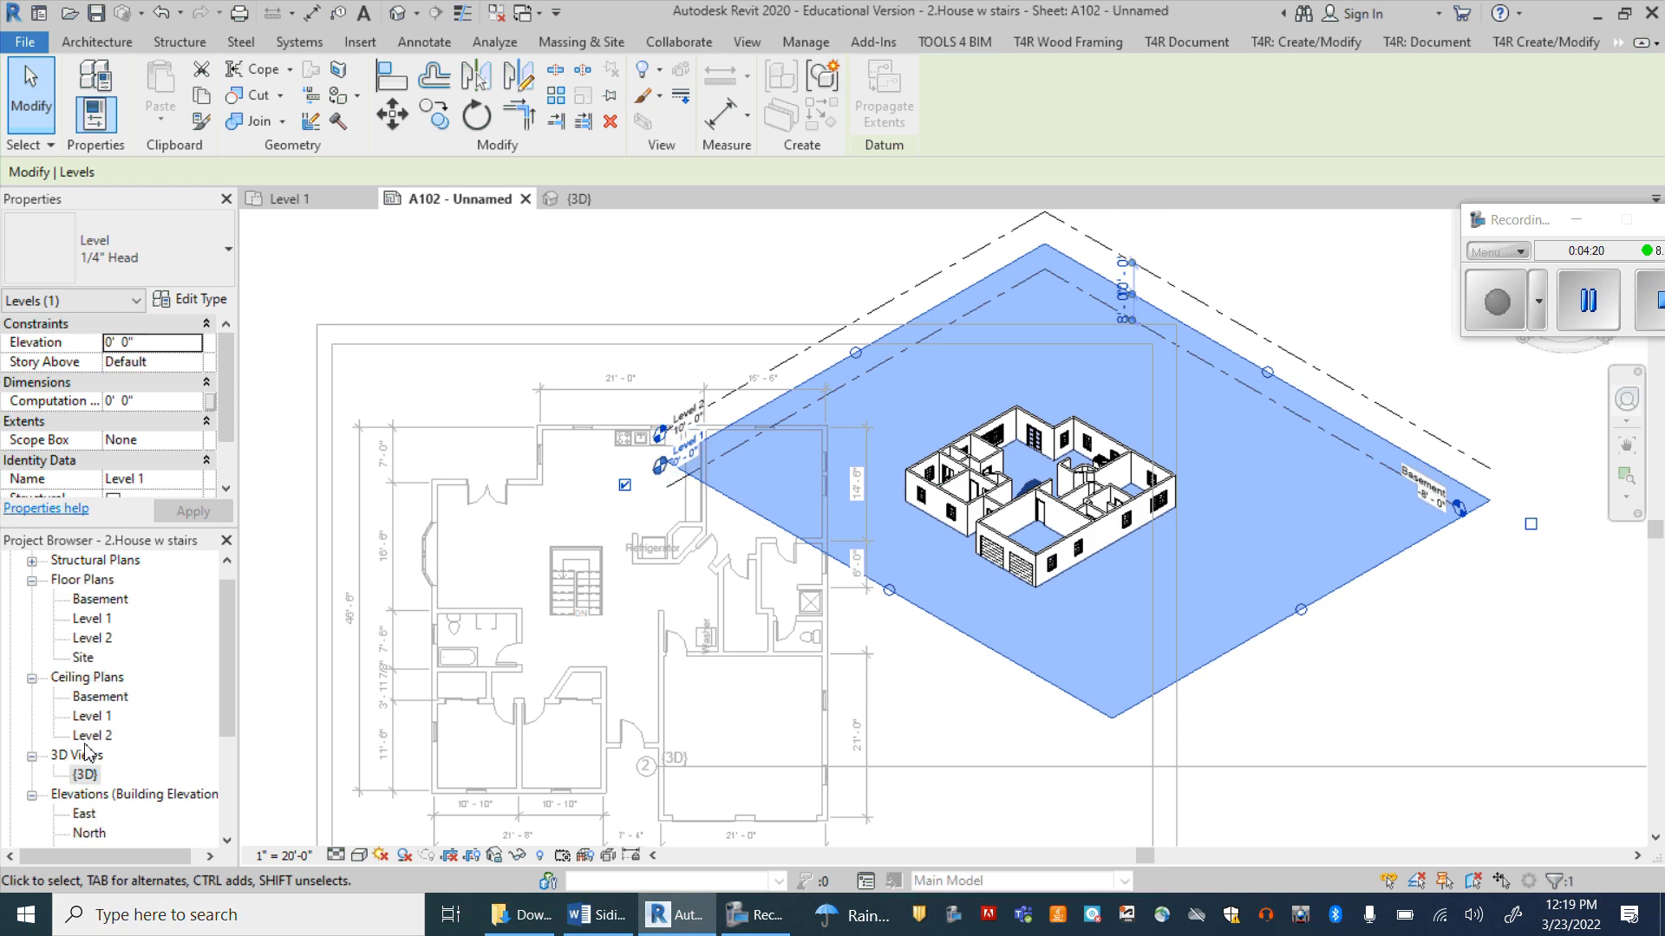
Step: Open the East elevation and hide the whole category of level lines in that view
double_click(84, 813)
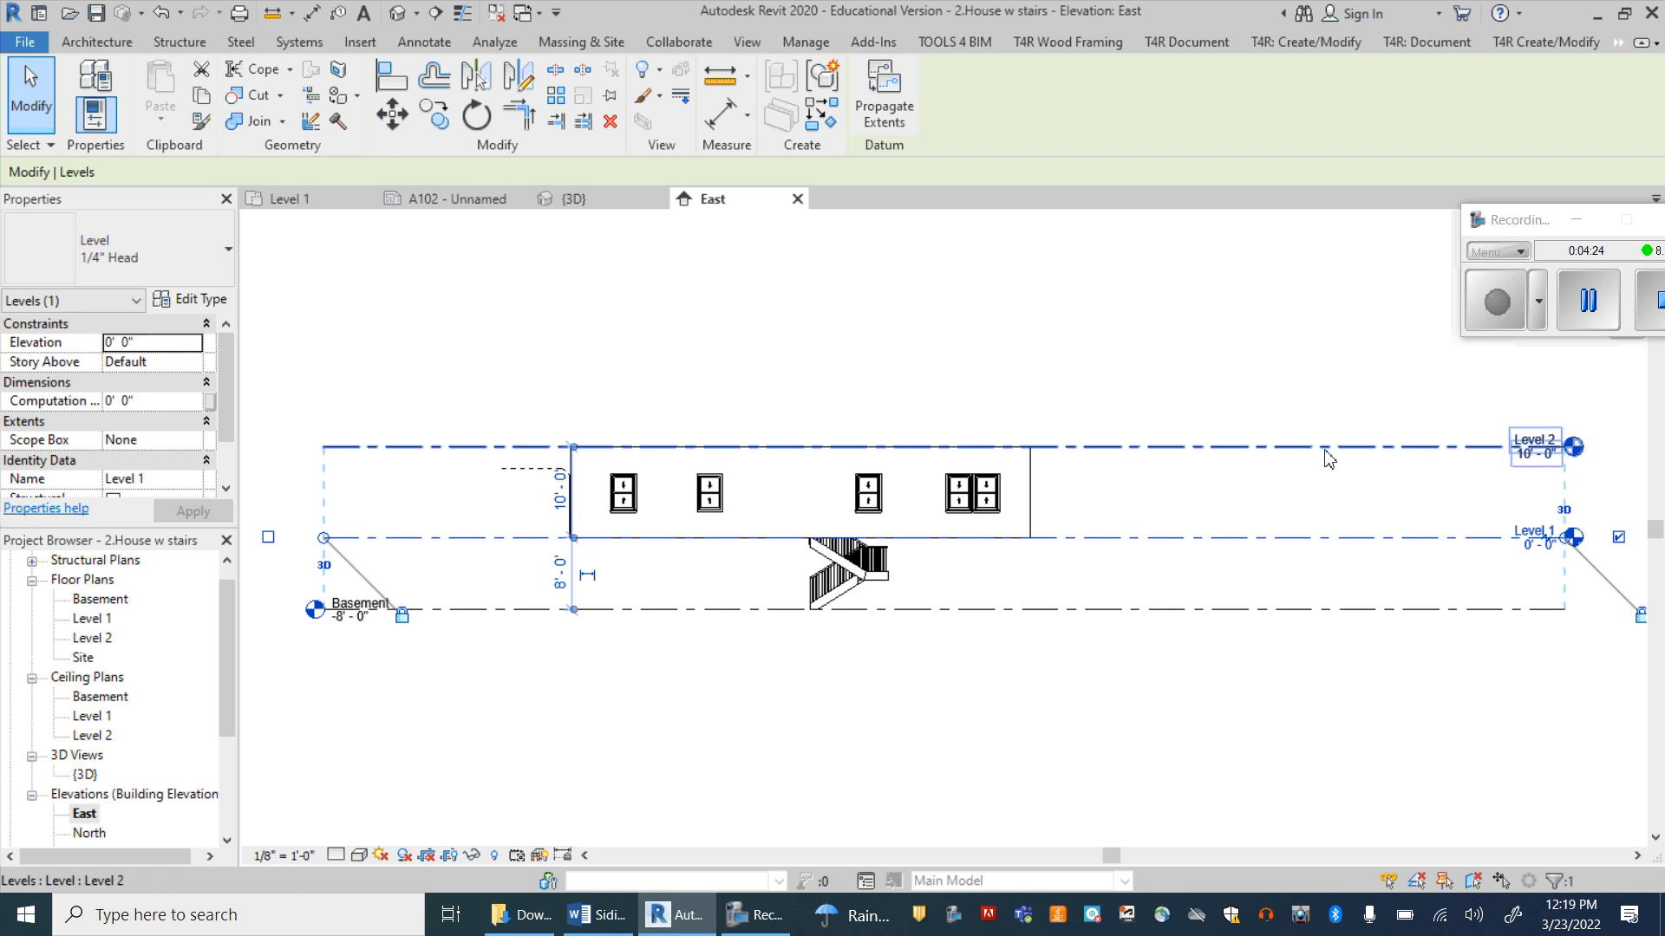
click(1325, 445)
right_click(1325, 446)
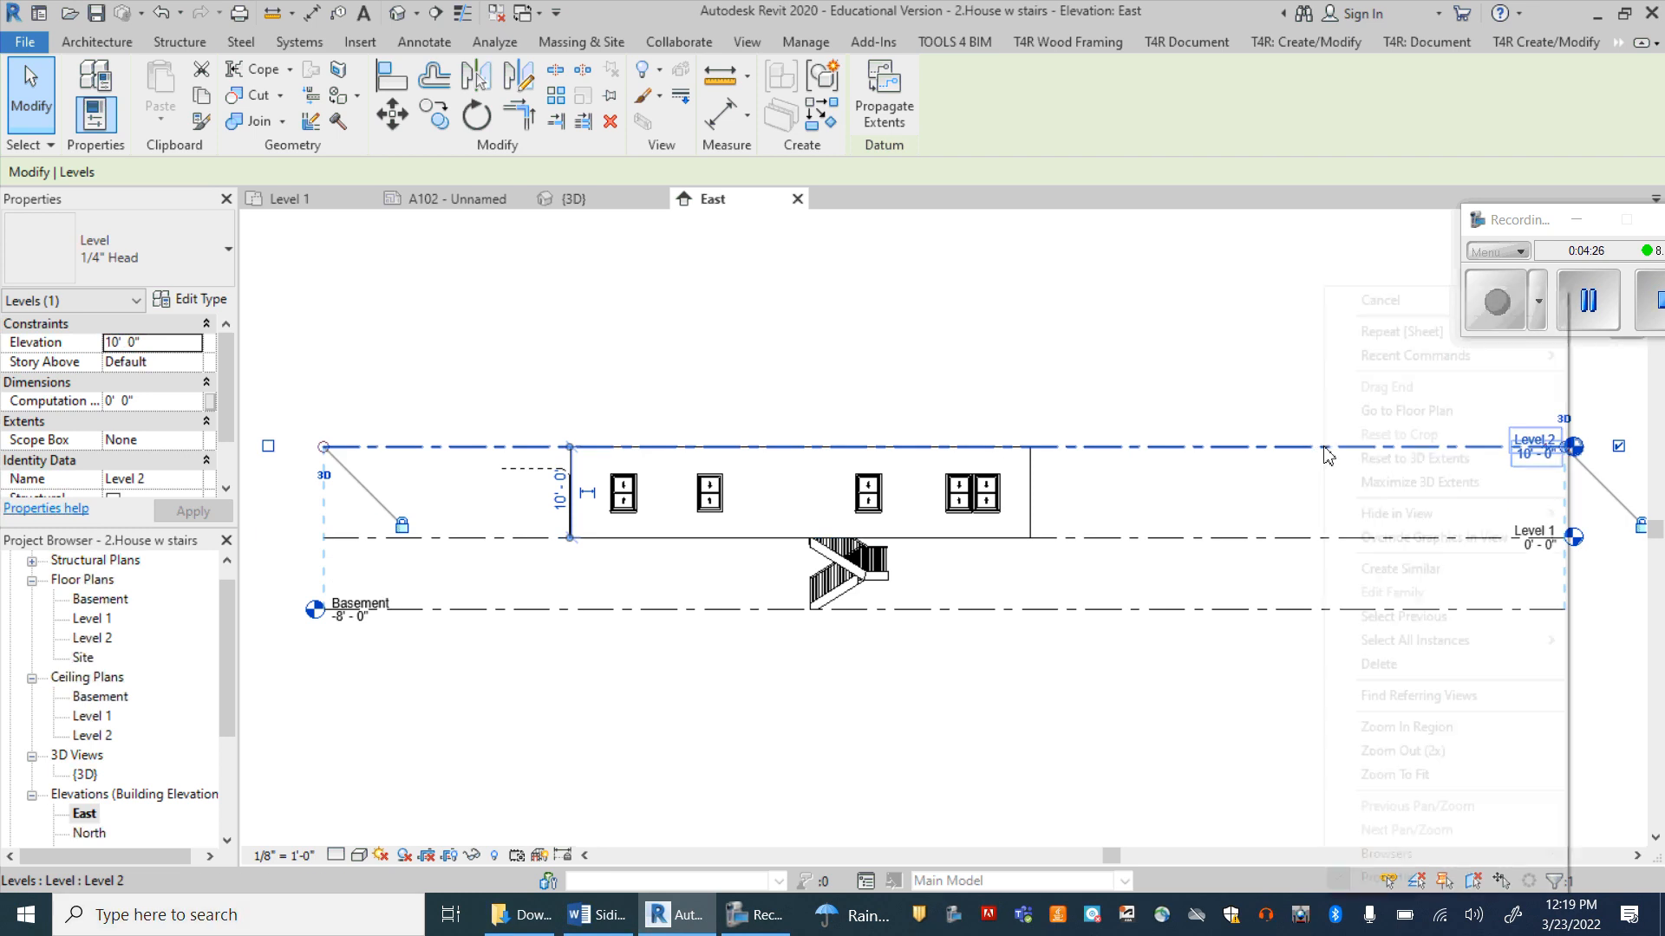
mouse_move(1362, 521)
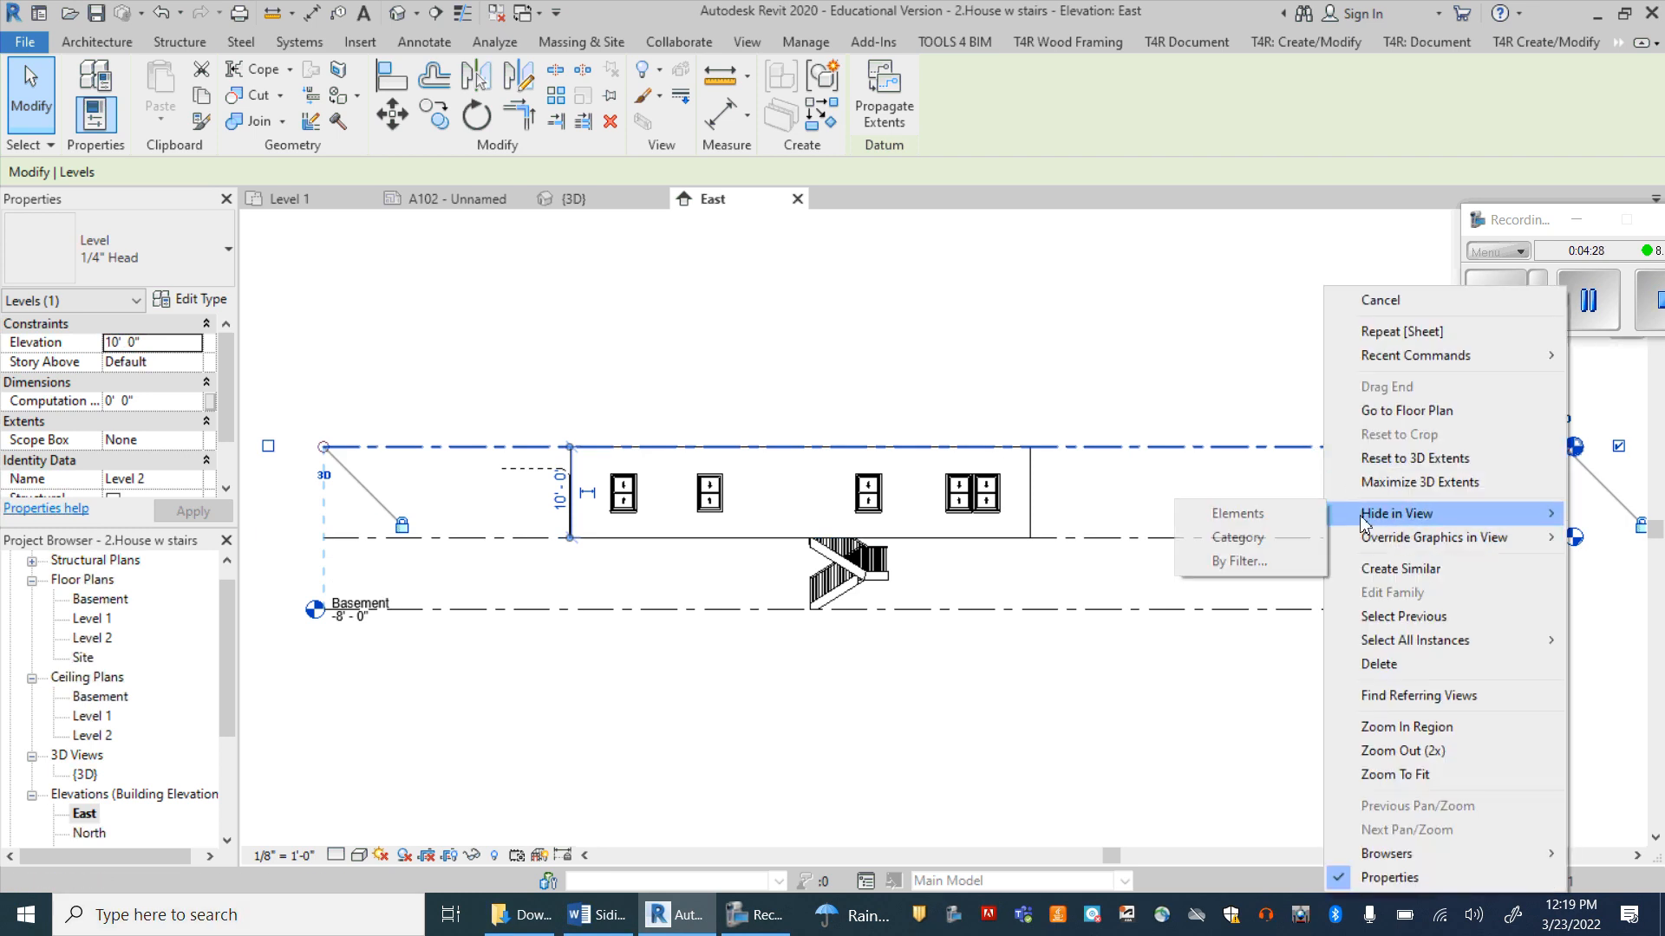
click(1280, 536)
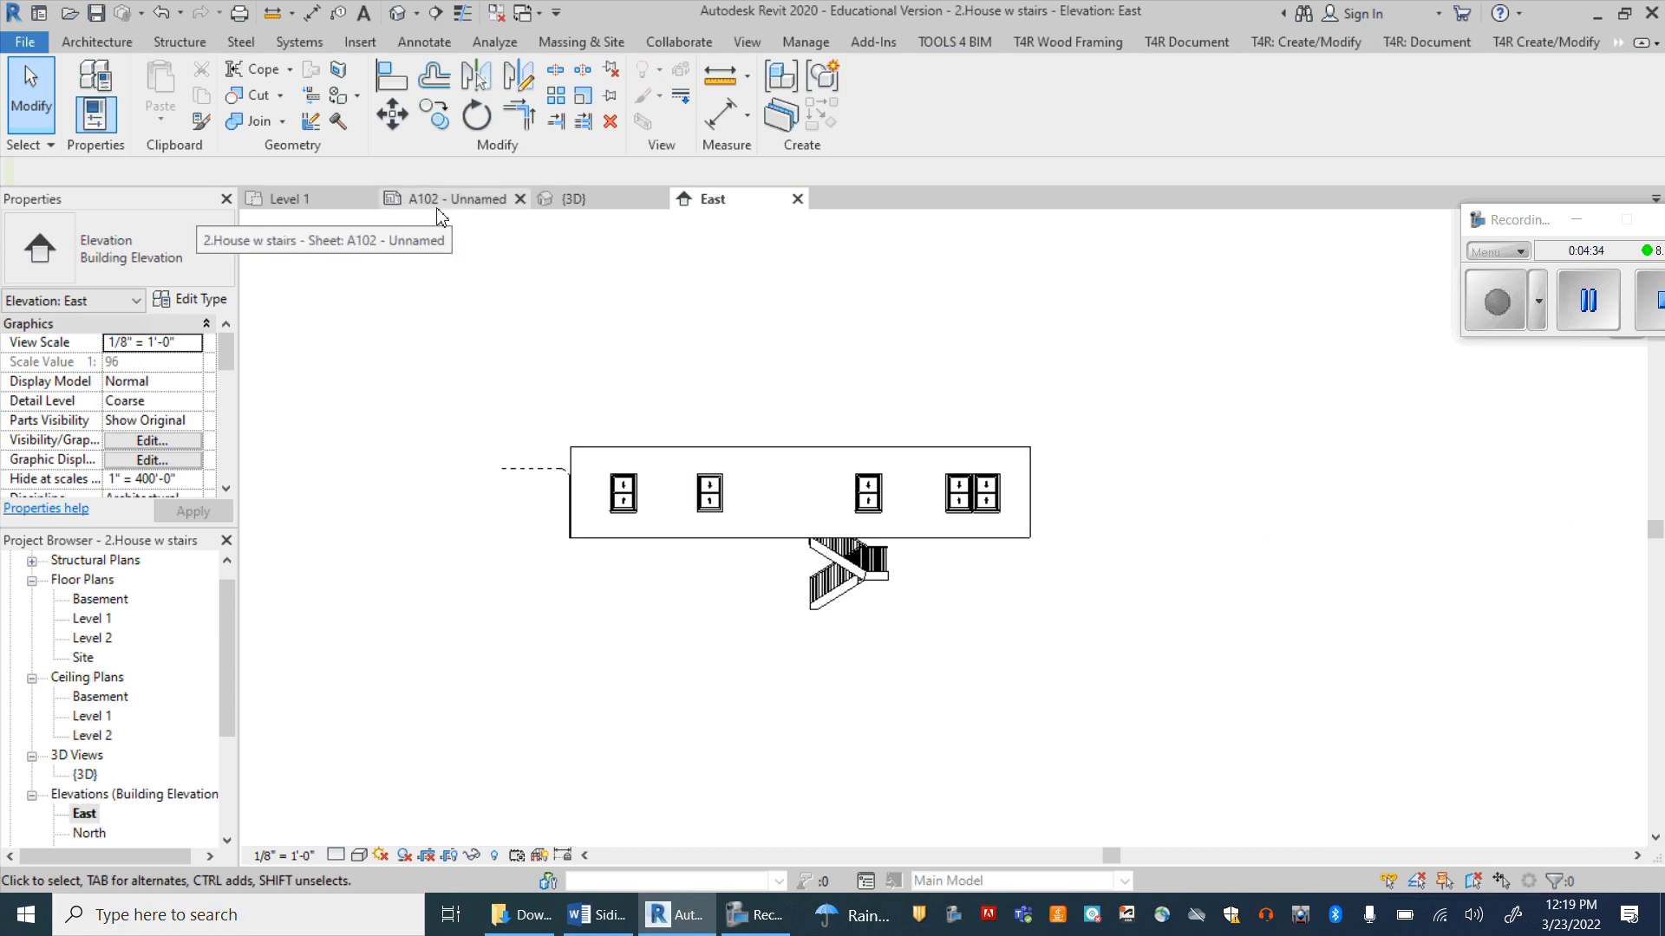
Step: Return to sheet A102 and hide the whole category of level lines in the activated 3D view
drag(230, 628, 225, 720)
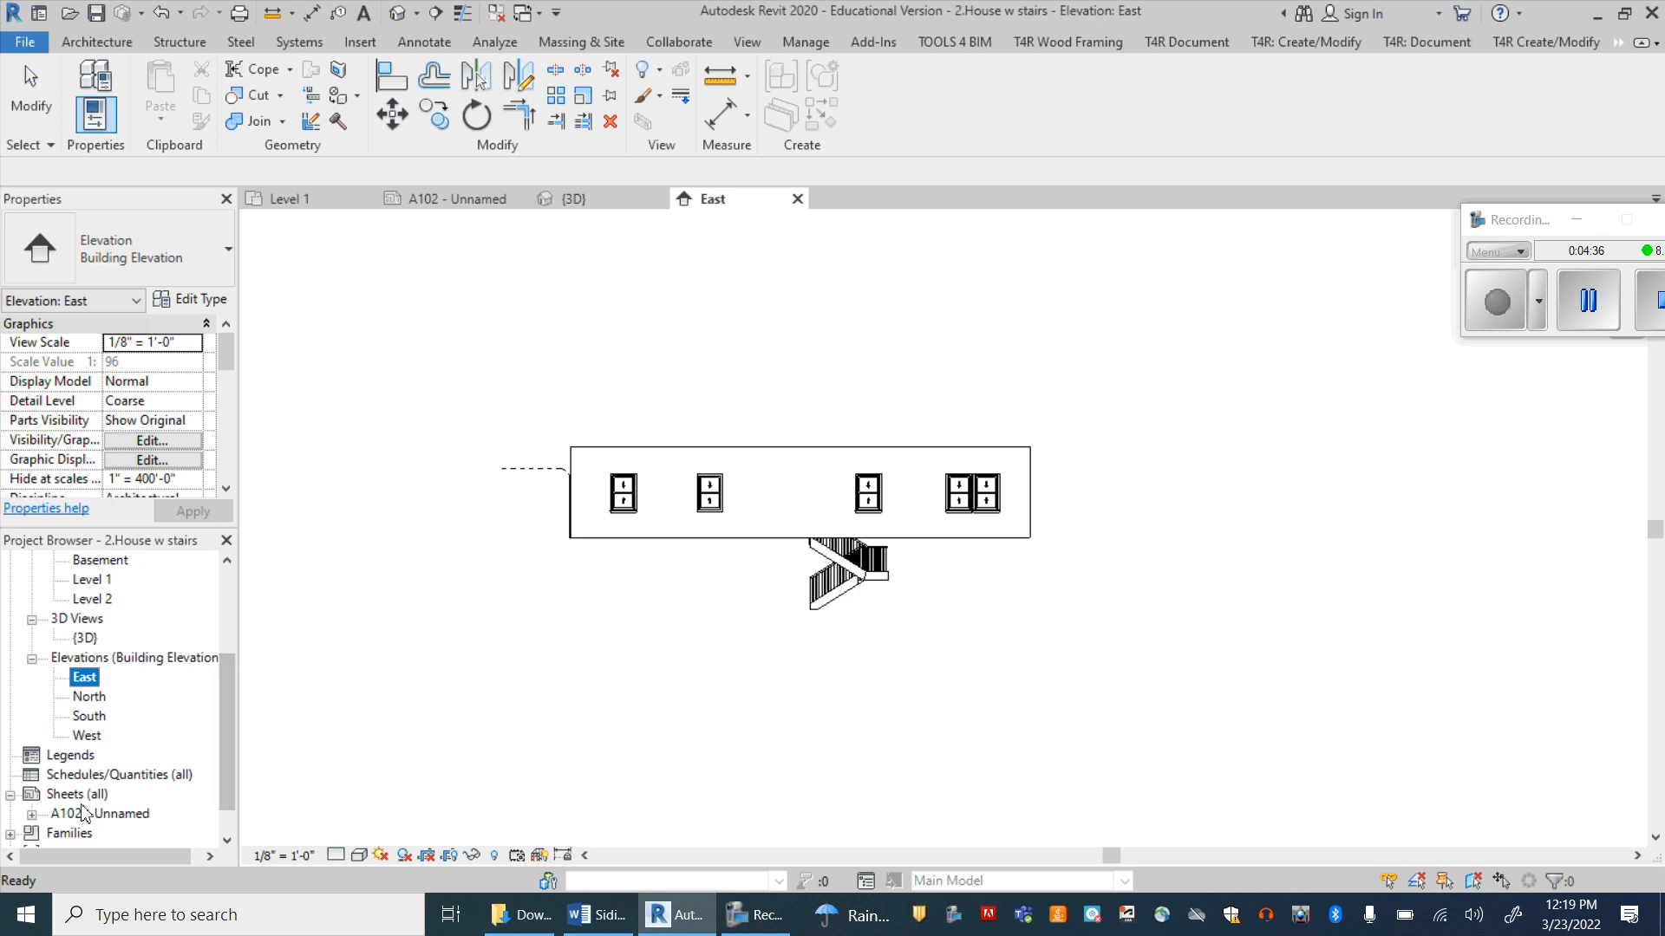
click(444, 198)
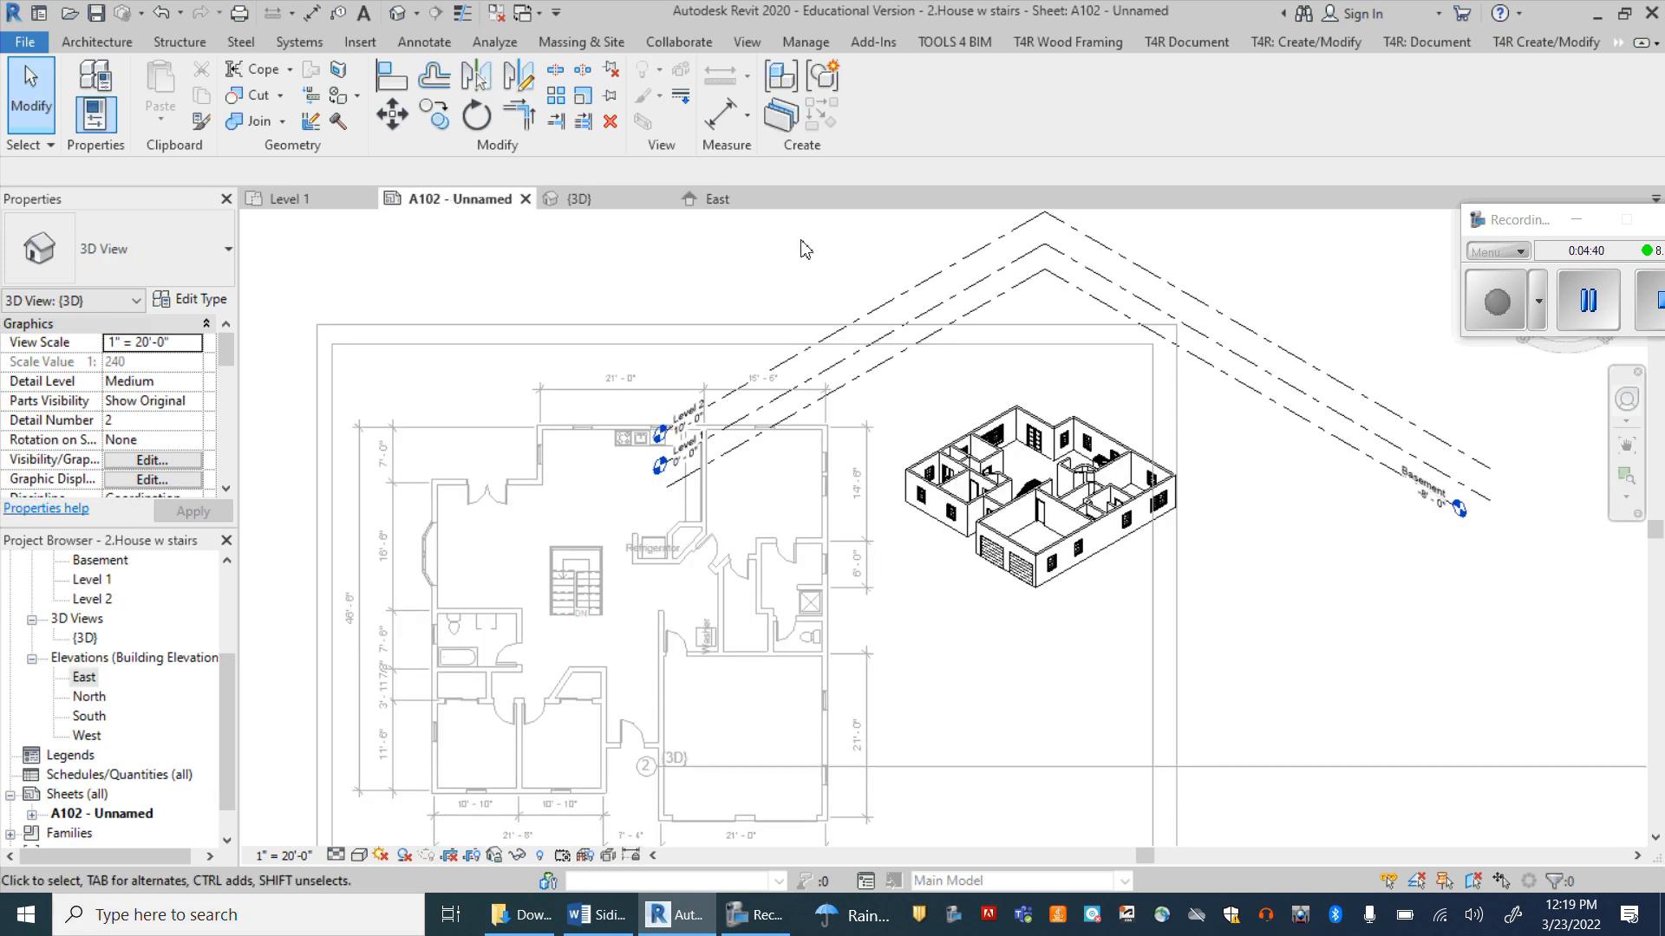
click(893, 312)
click(713, 199)
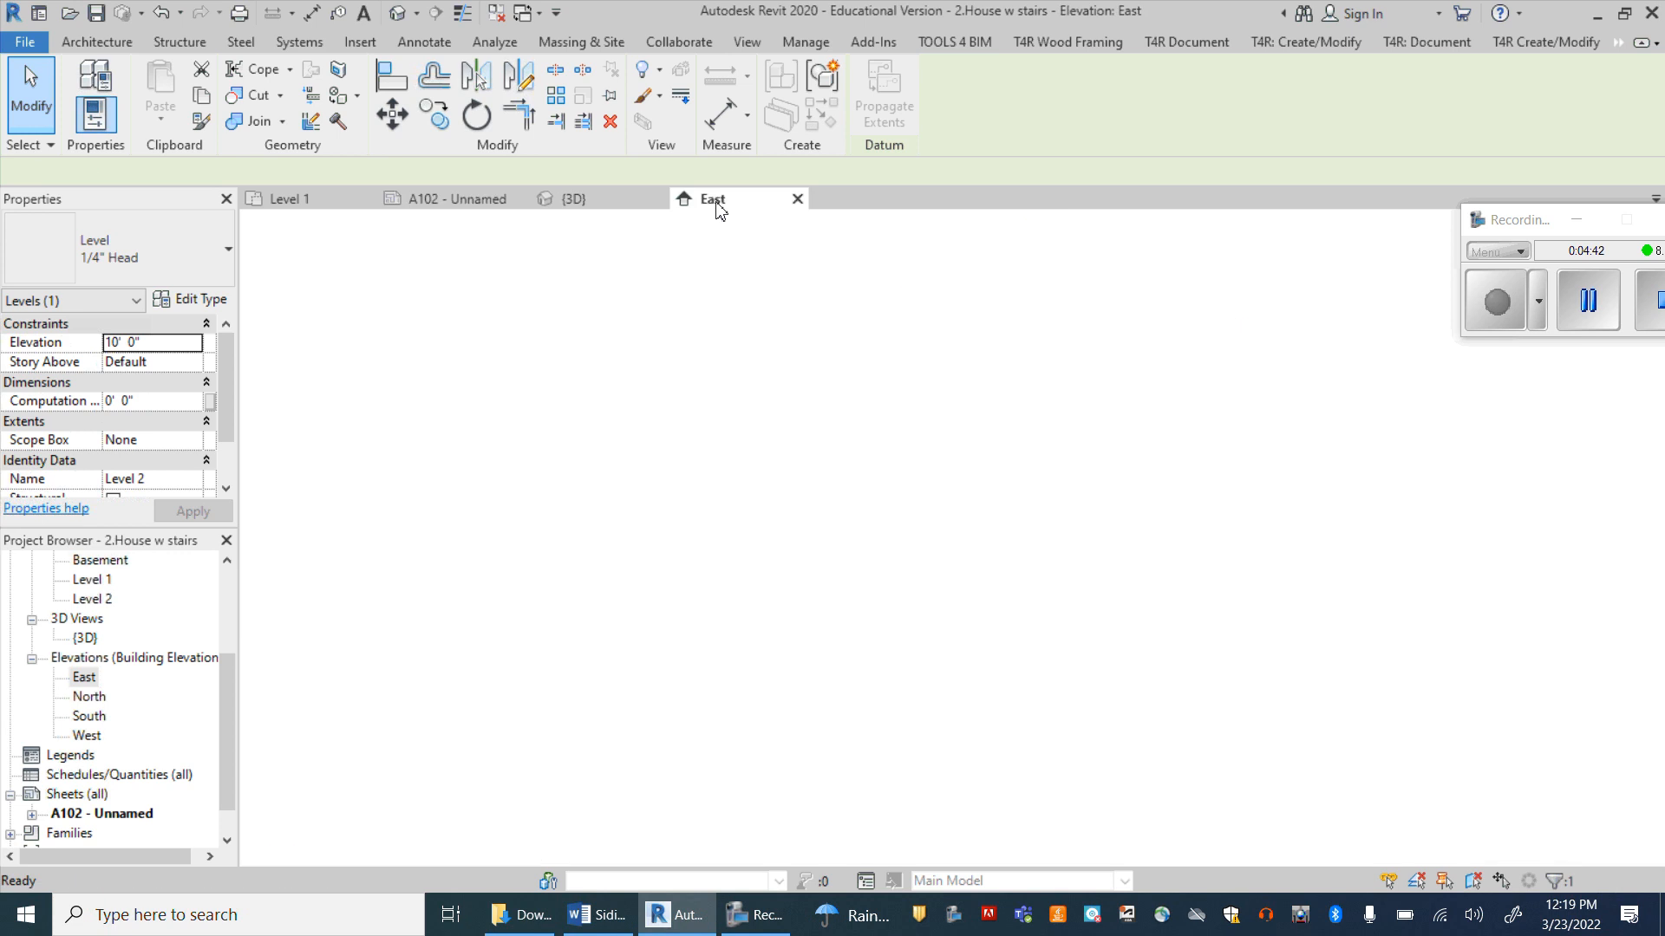
click(562, 199)
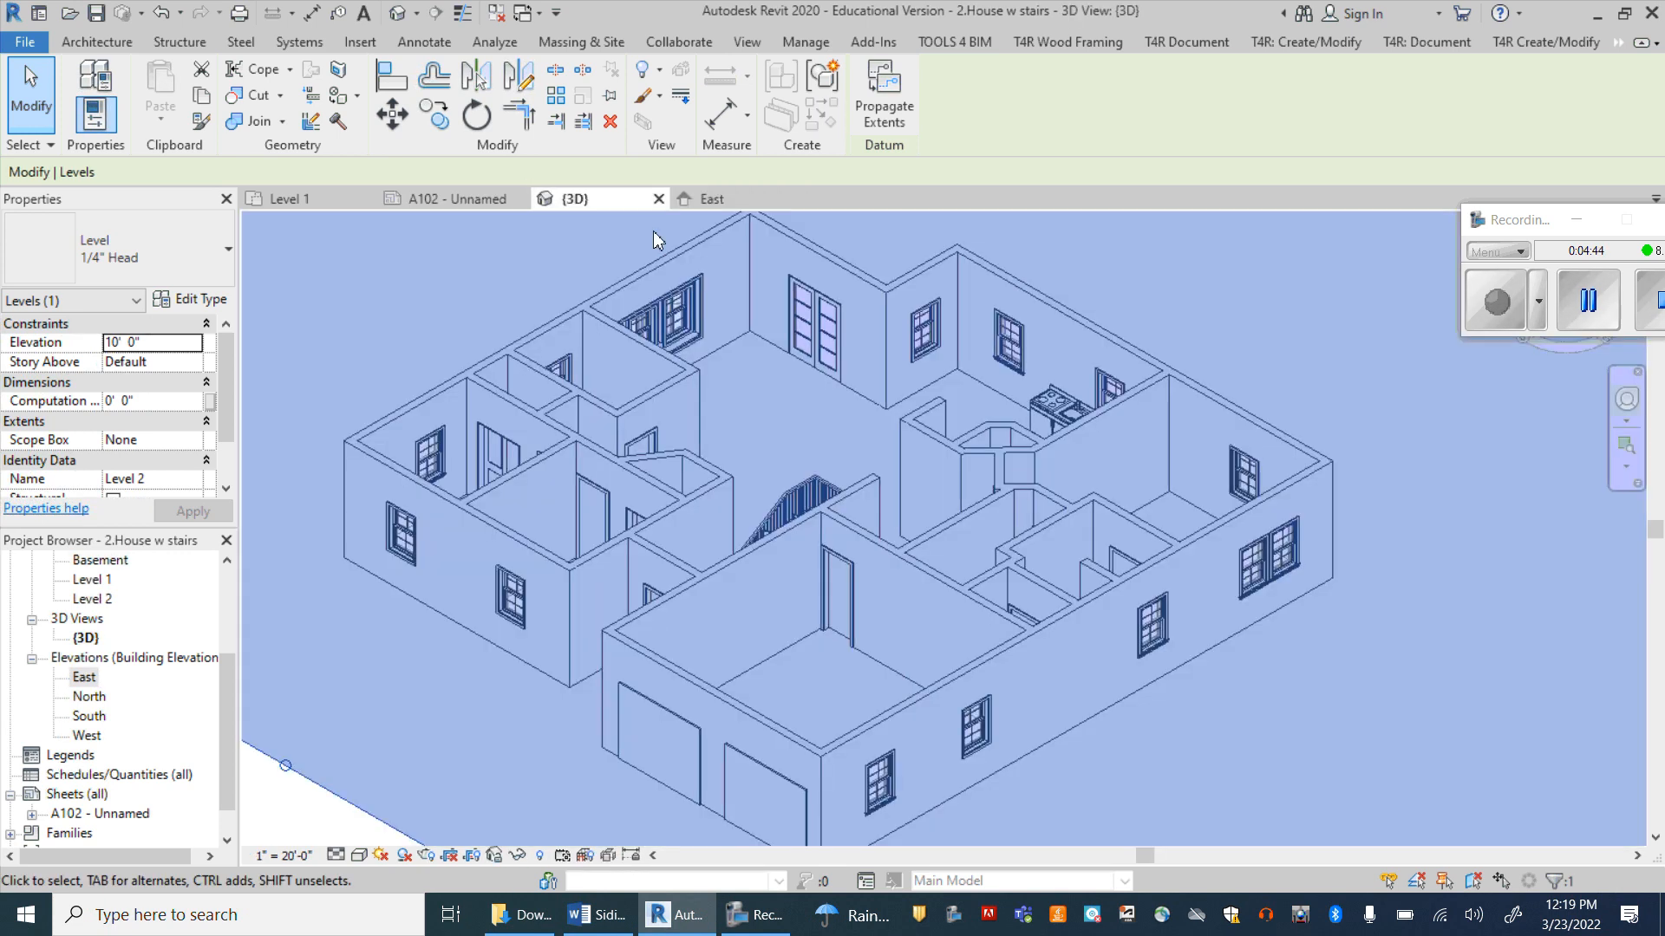
click(438, 199)
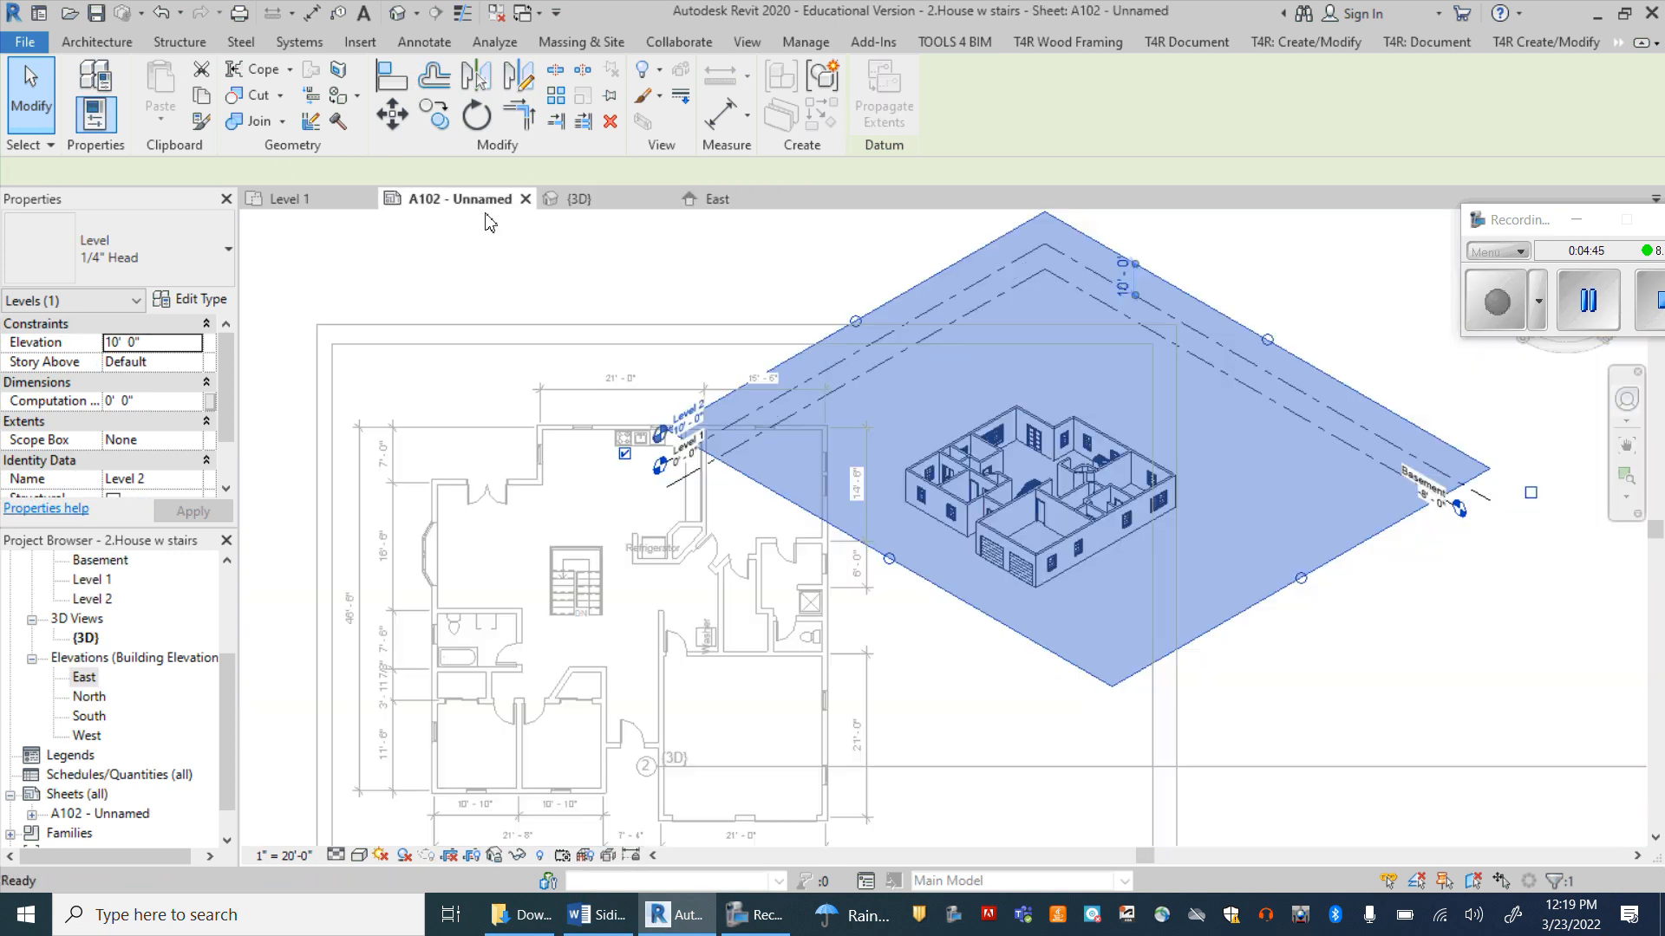
click(695, 286)
right_click(822, 379)
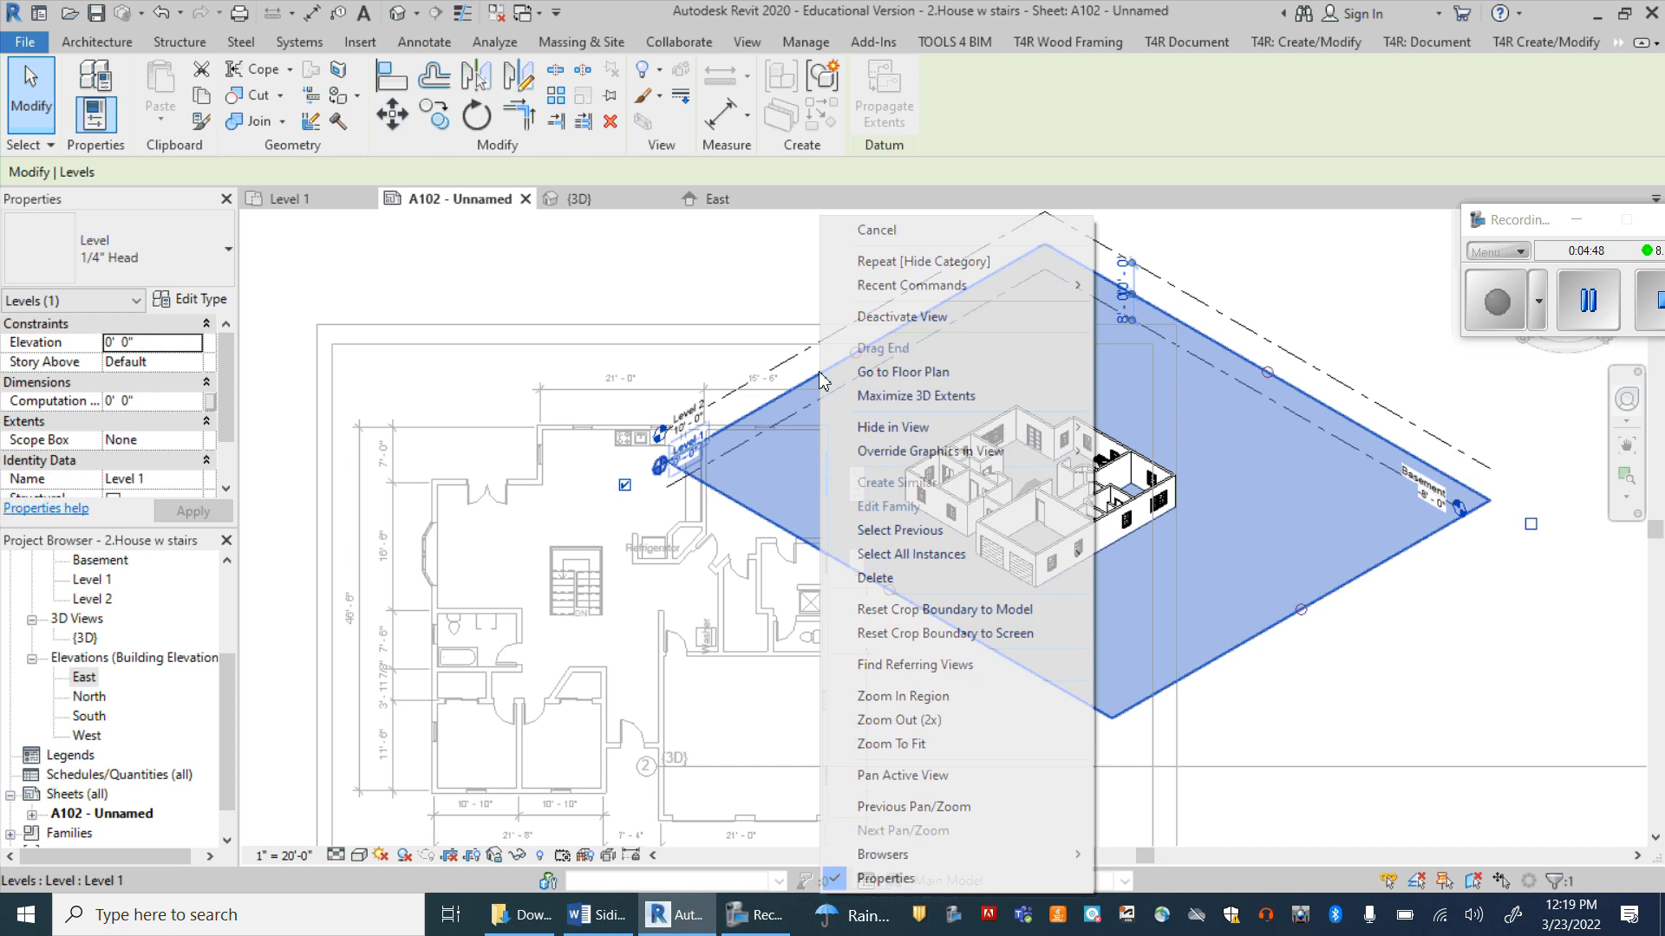
mouse_move(1075, 428)
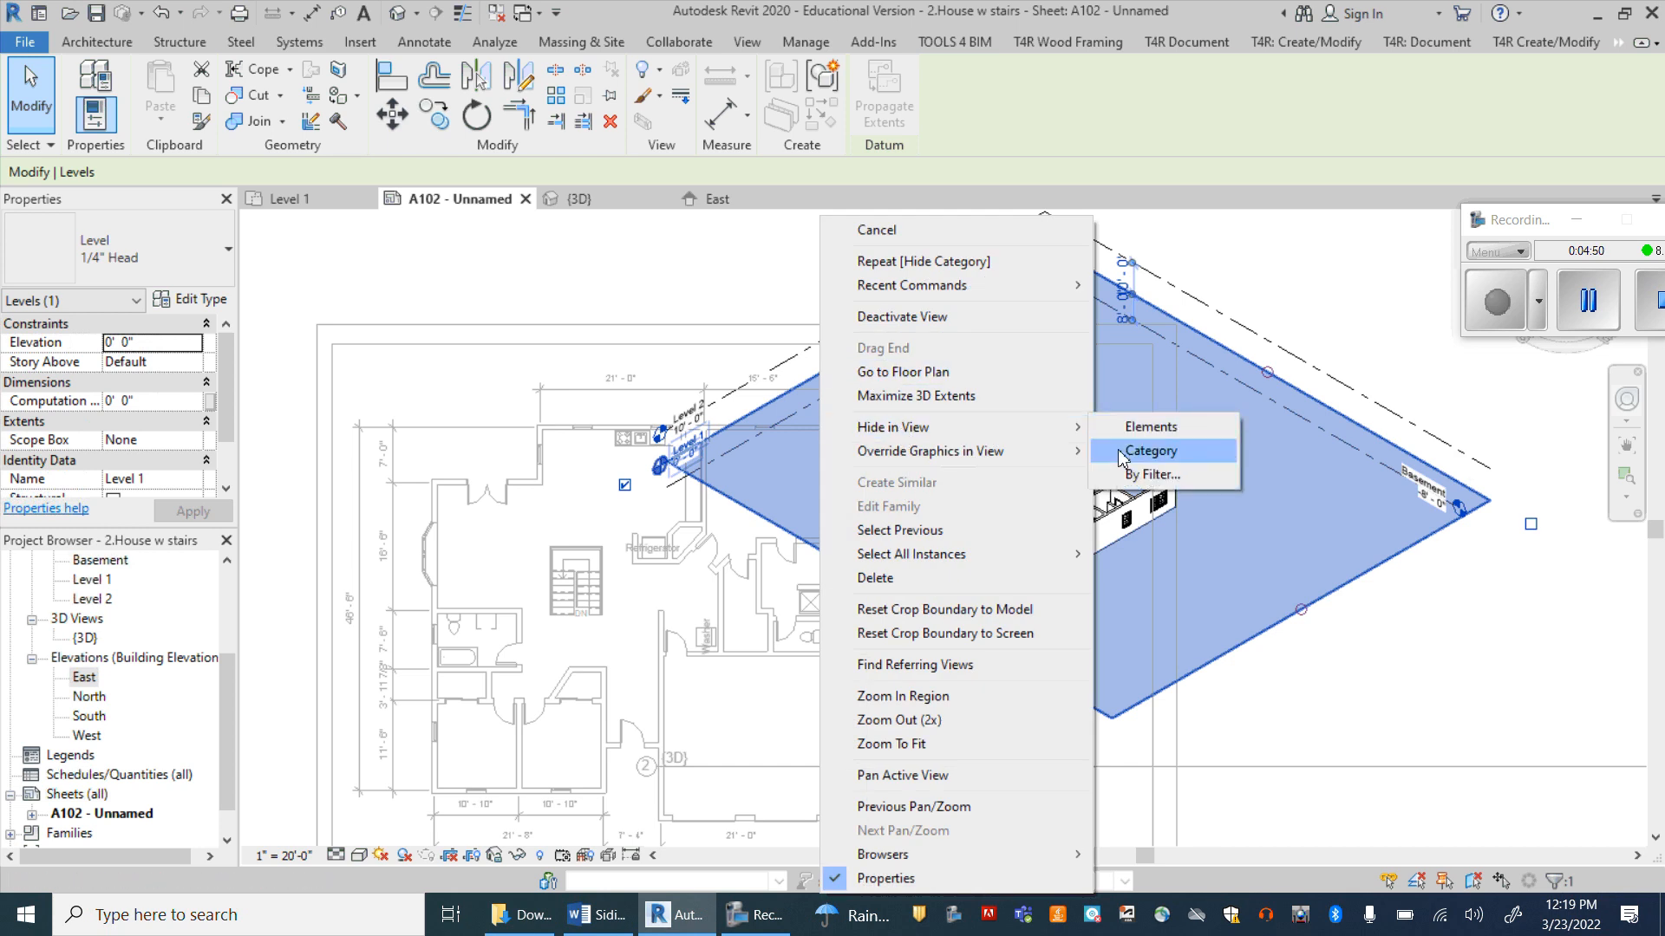
click(1122, 453)
Step: Deactivate the 3D view to return to editing the sheet itself
click(993, 436)
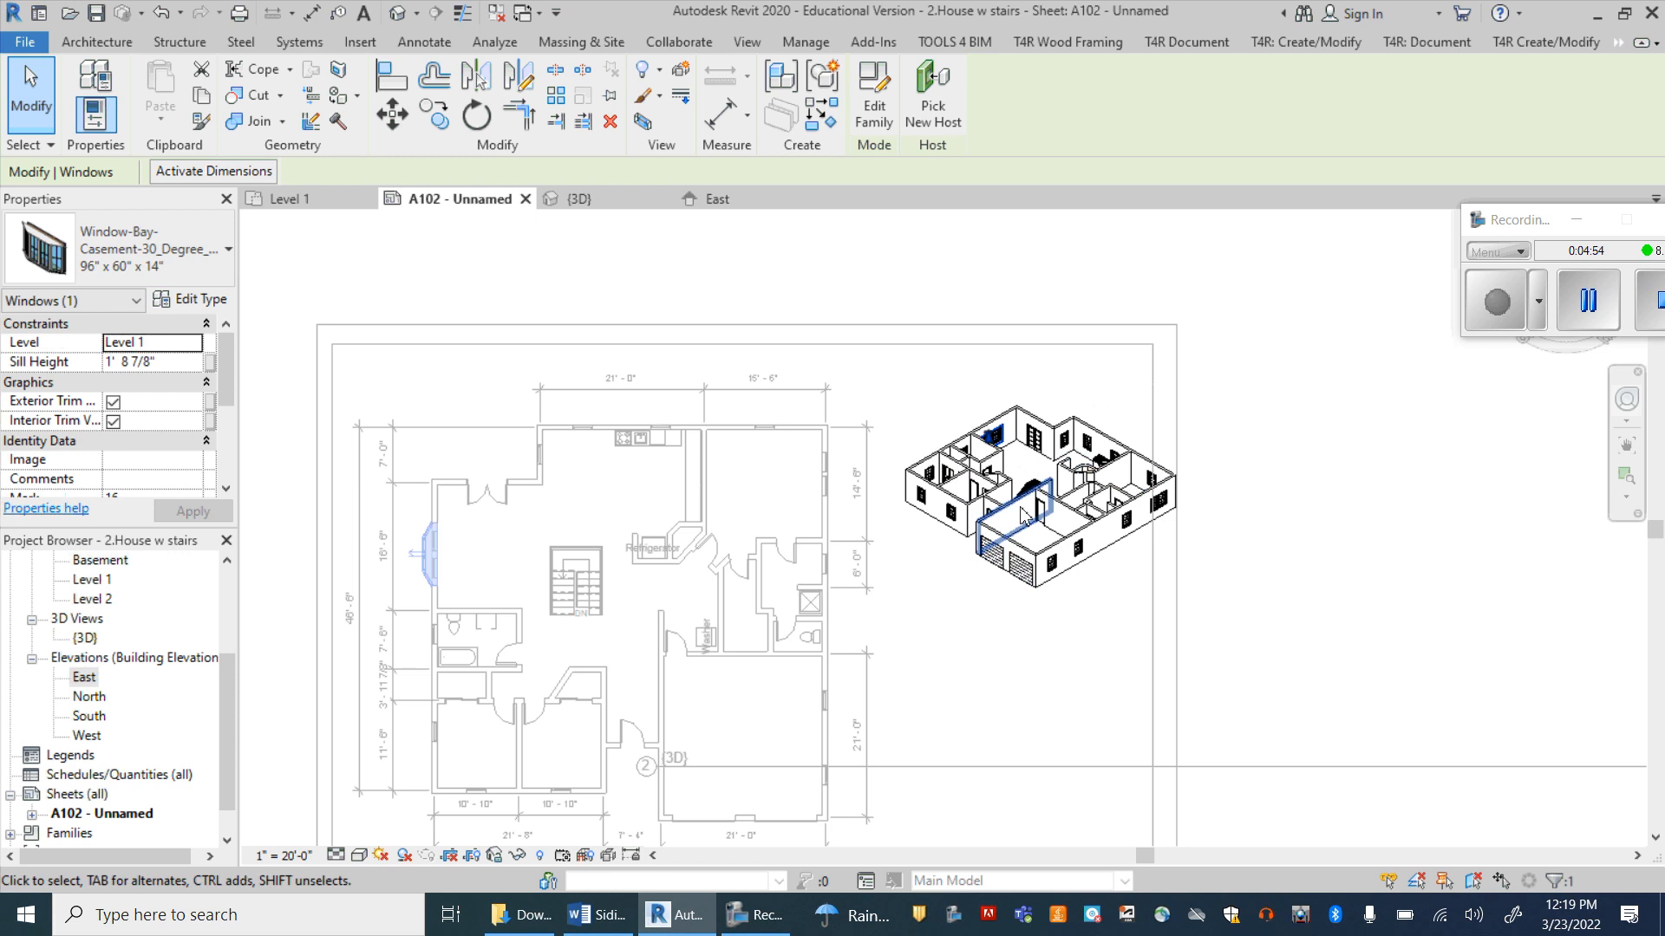
click(934, 494)
right_click(934, 494)
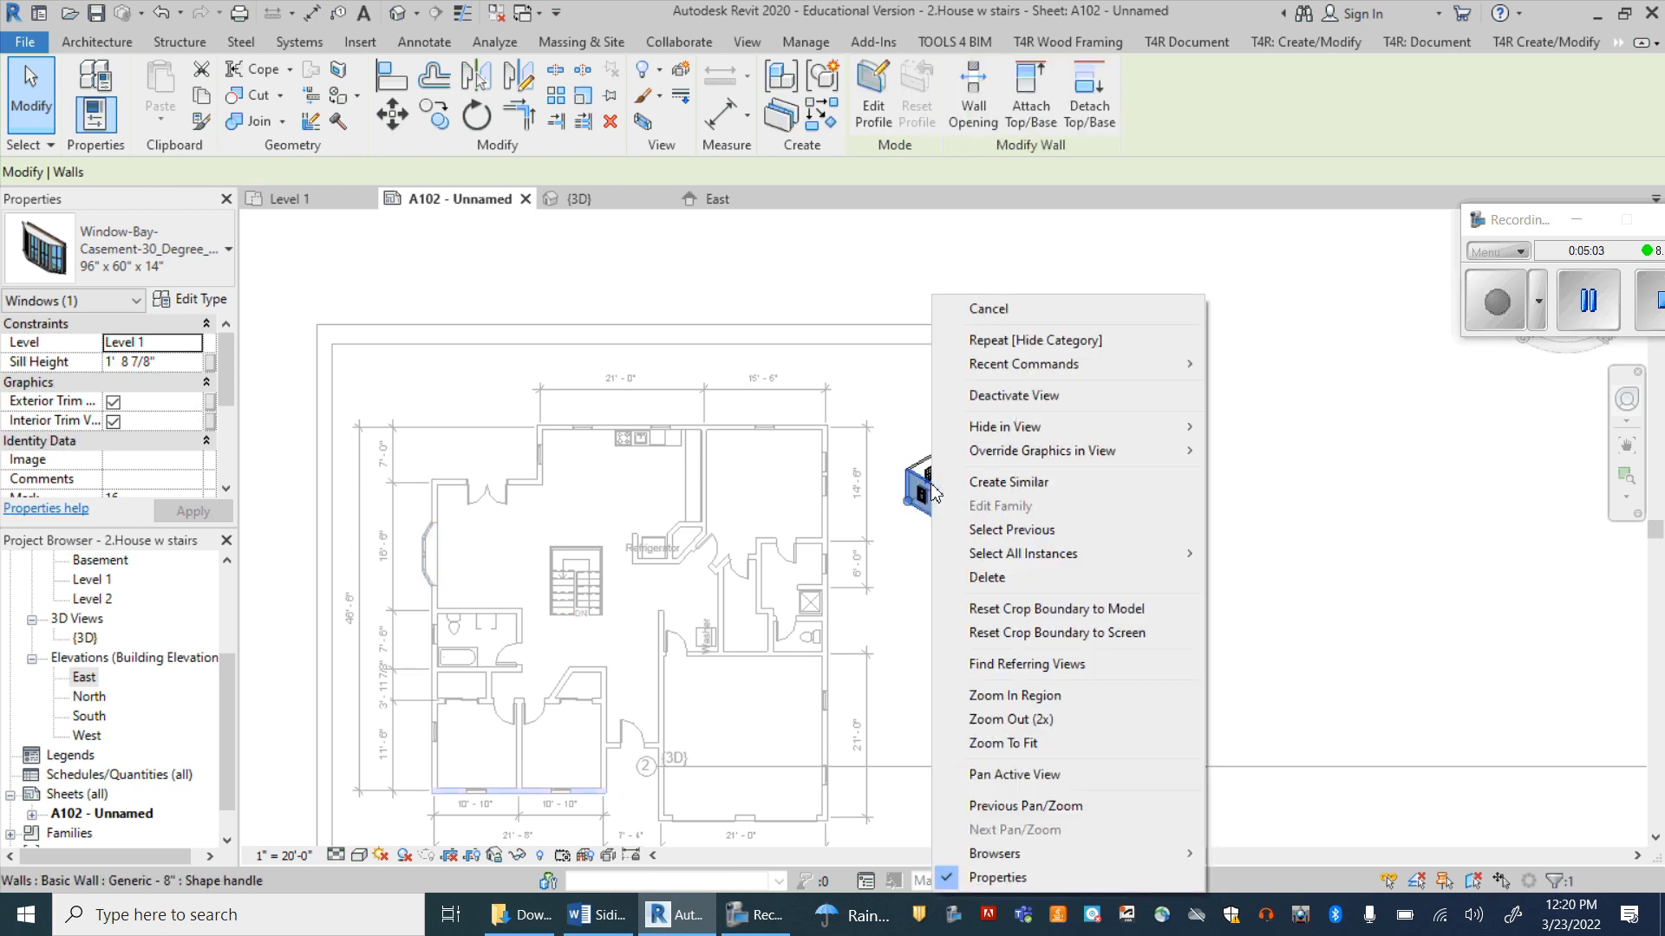
click(1008, 400)
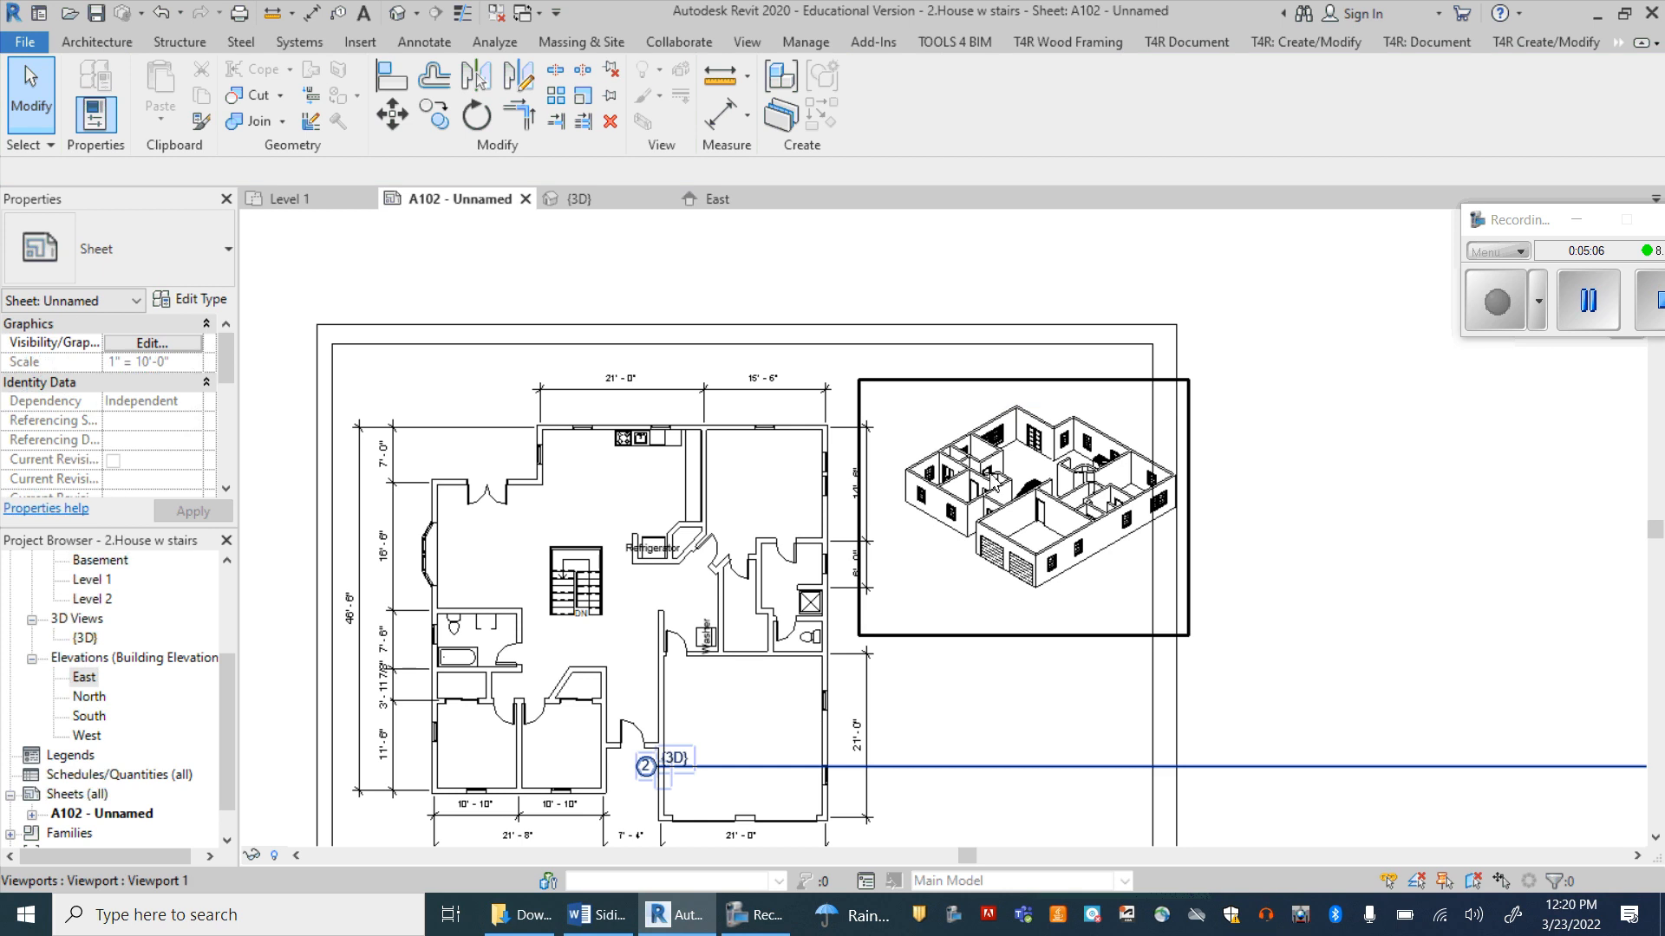
Step: Move the {3D} viewport so the house model fits inside the sheet border, beside the upper part of the floor plan
scroll(861, 494, down, 1)
click(861, 494)
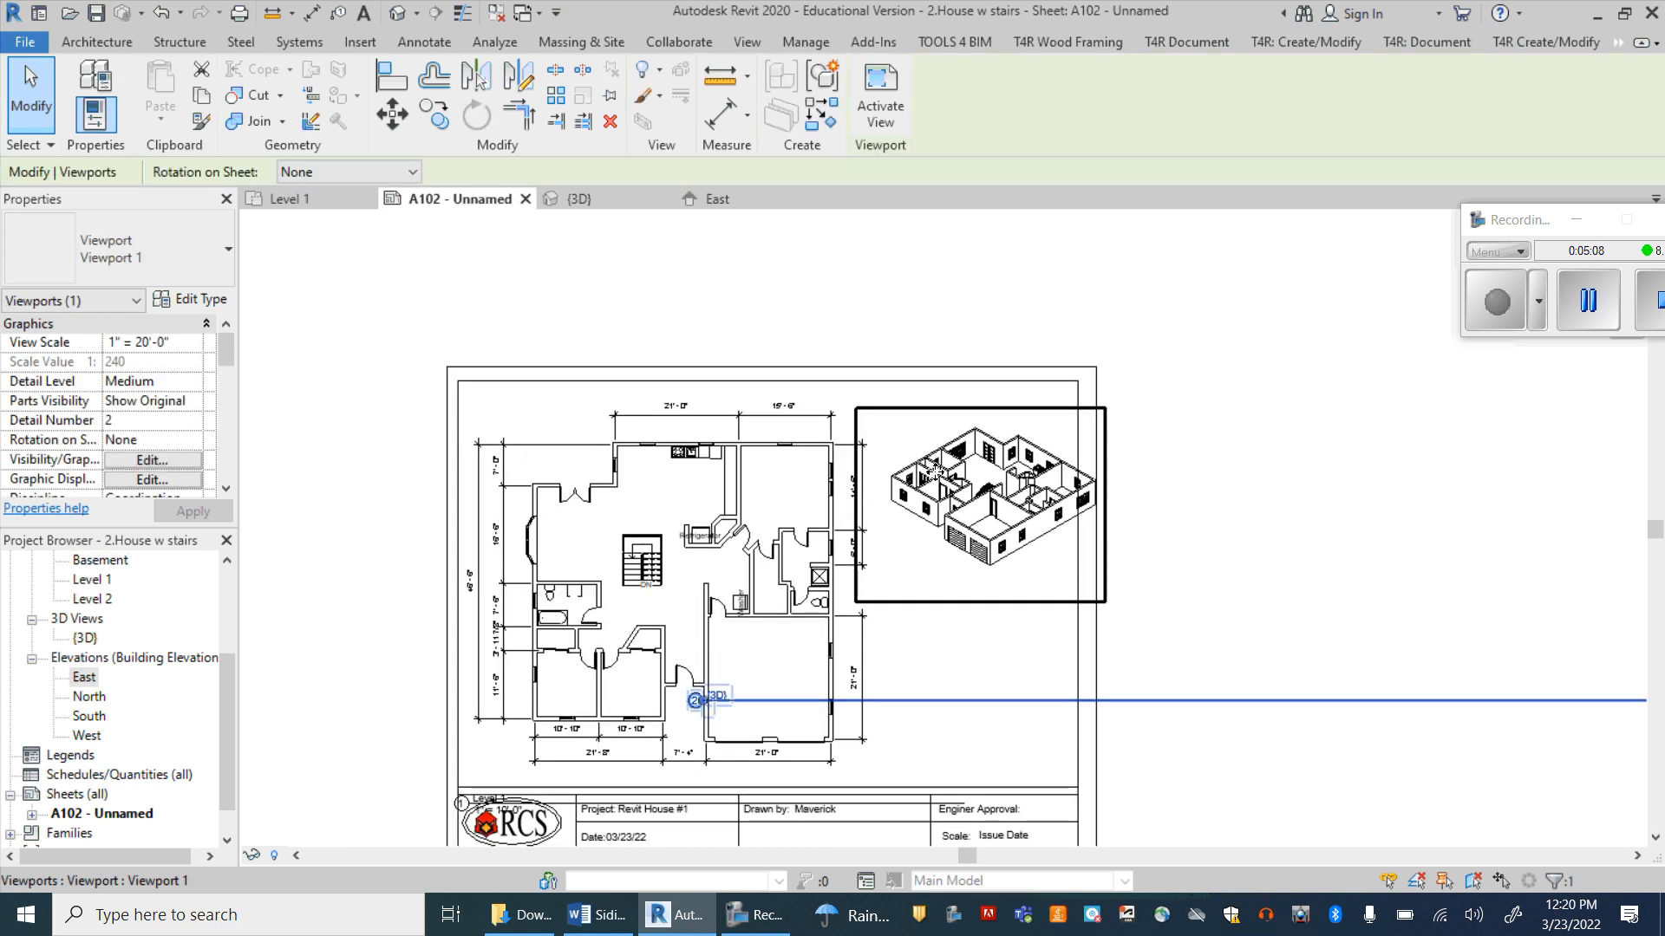
drag(956, 475, 935, 472)
key(Left)
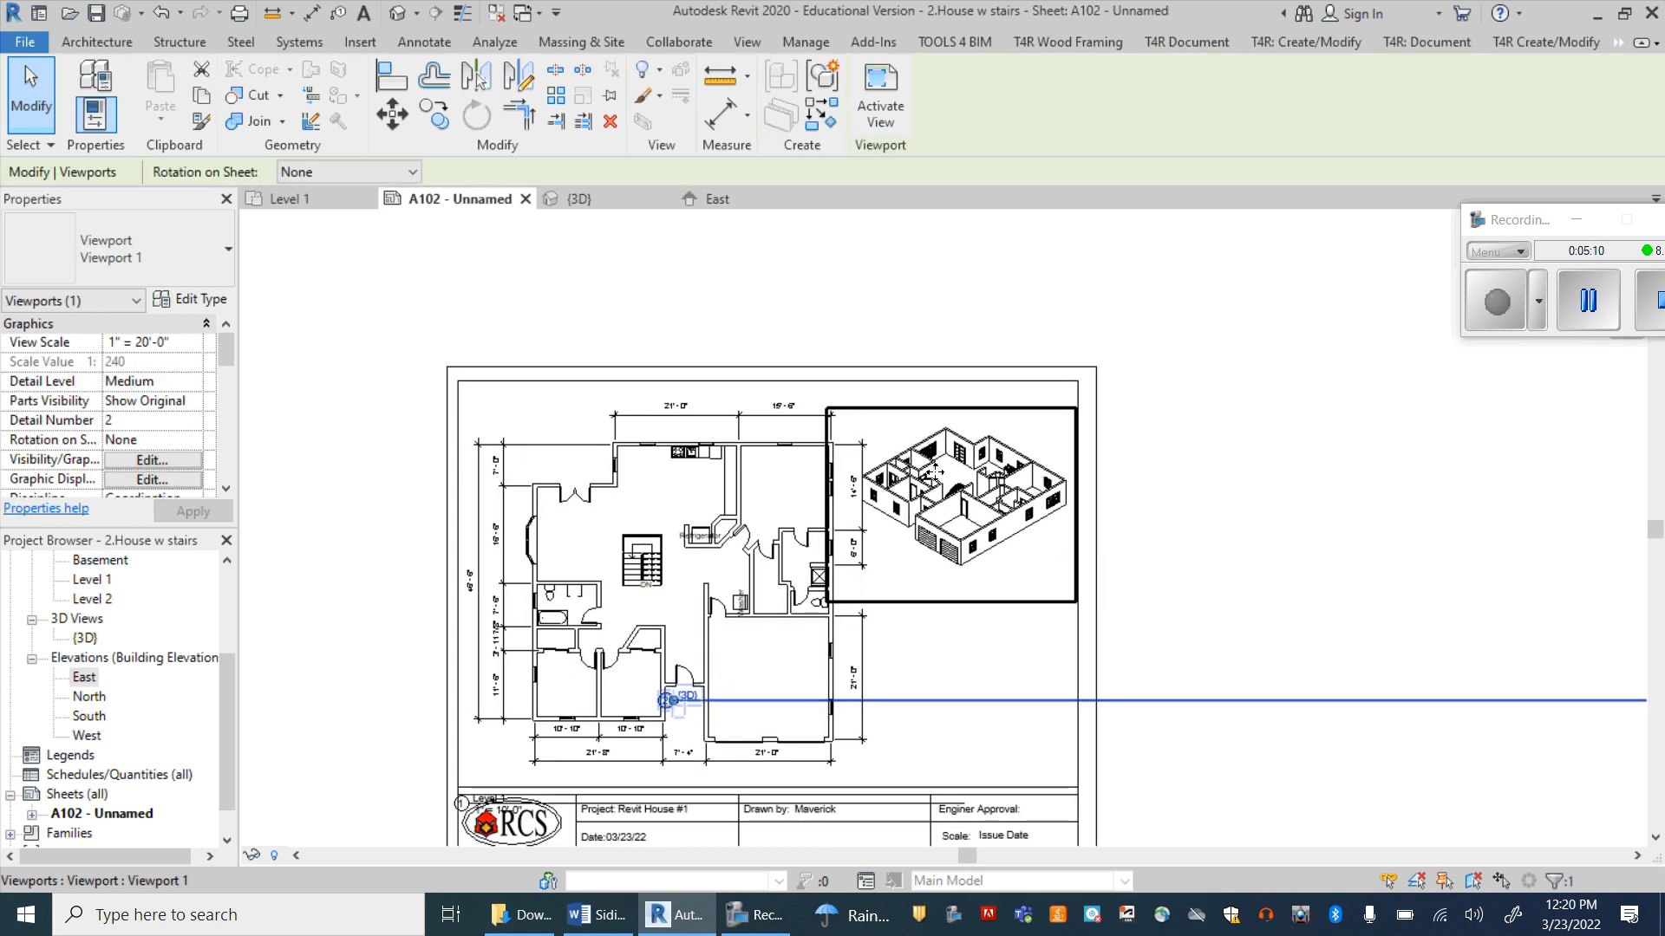
key(Up)
key(Up)
key(Up)
key(Right)
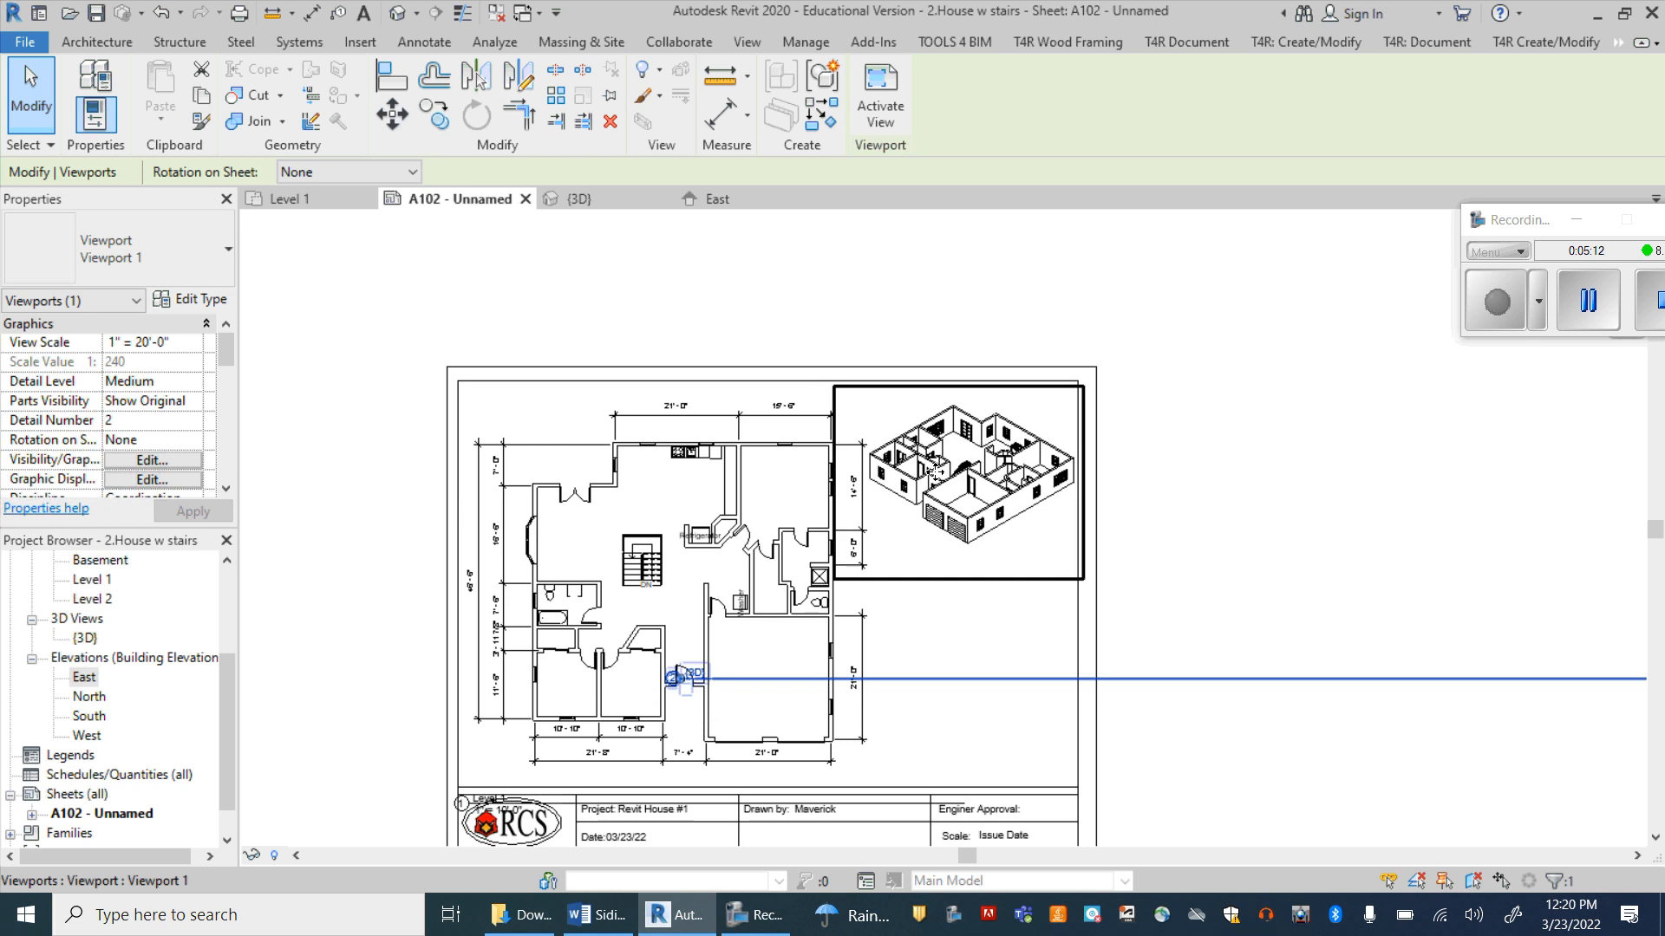
key(Escape)
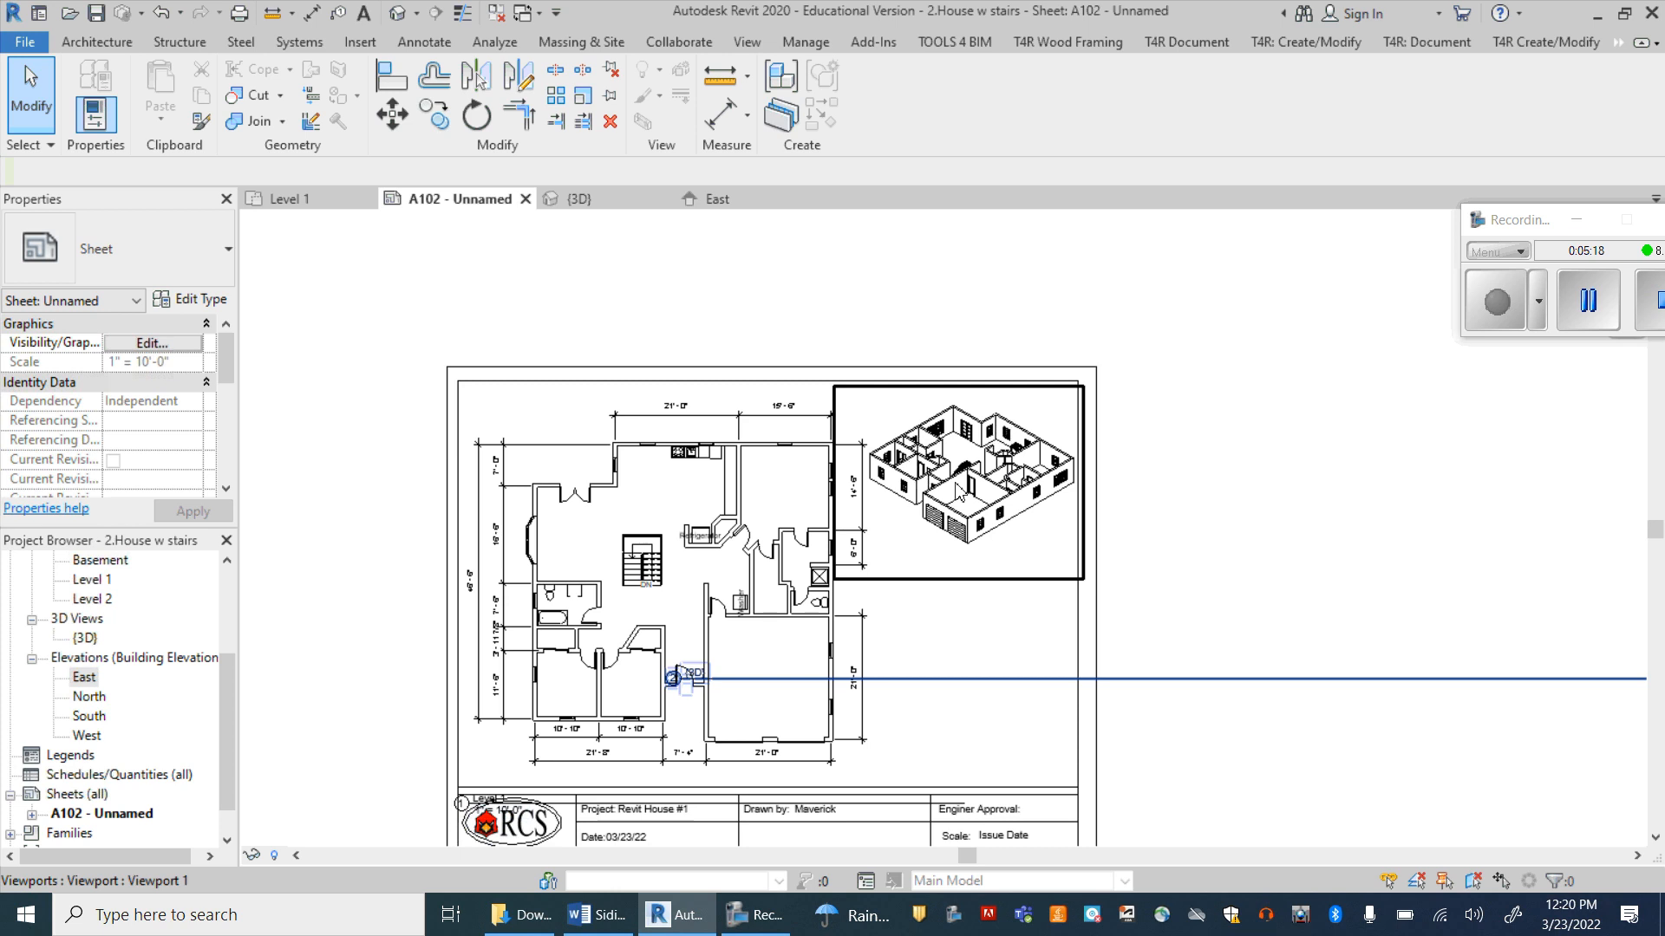
Step: Replace the title block's Scale entry with 1"=10'
scroll(957, 488, down, 1)
scroll(956, 487, down, 1)
scroll(736, 744, up, 3)
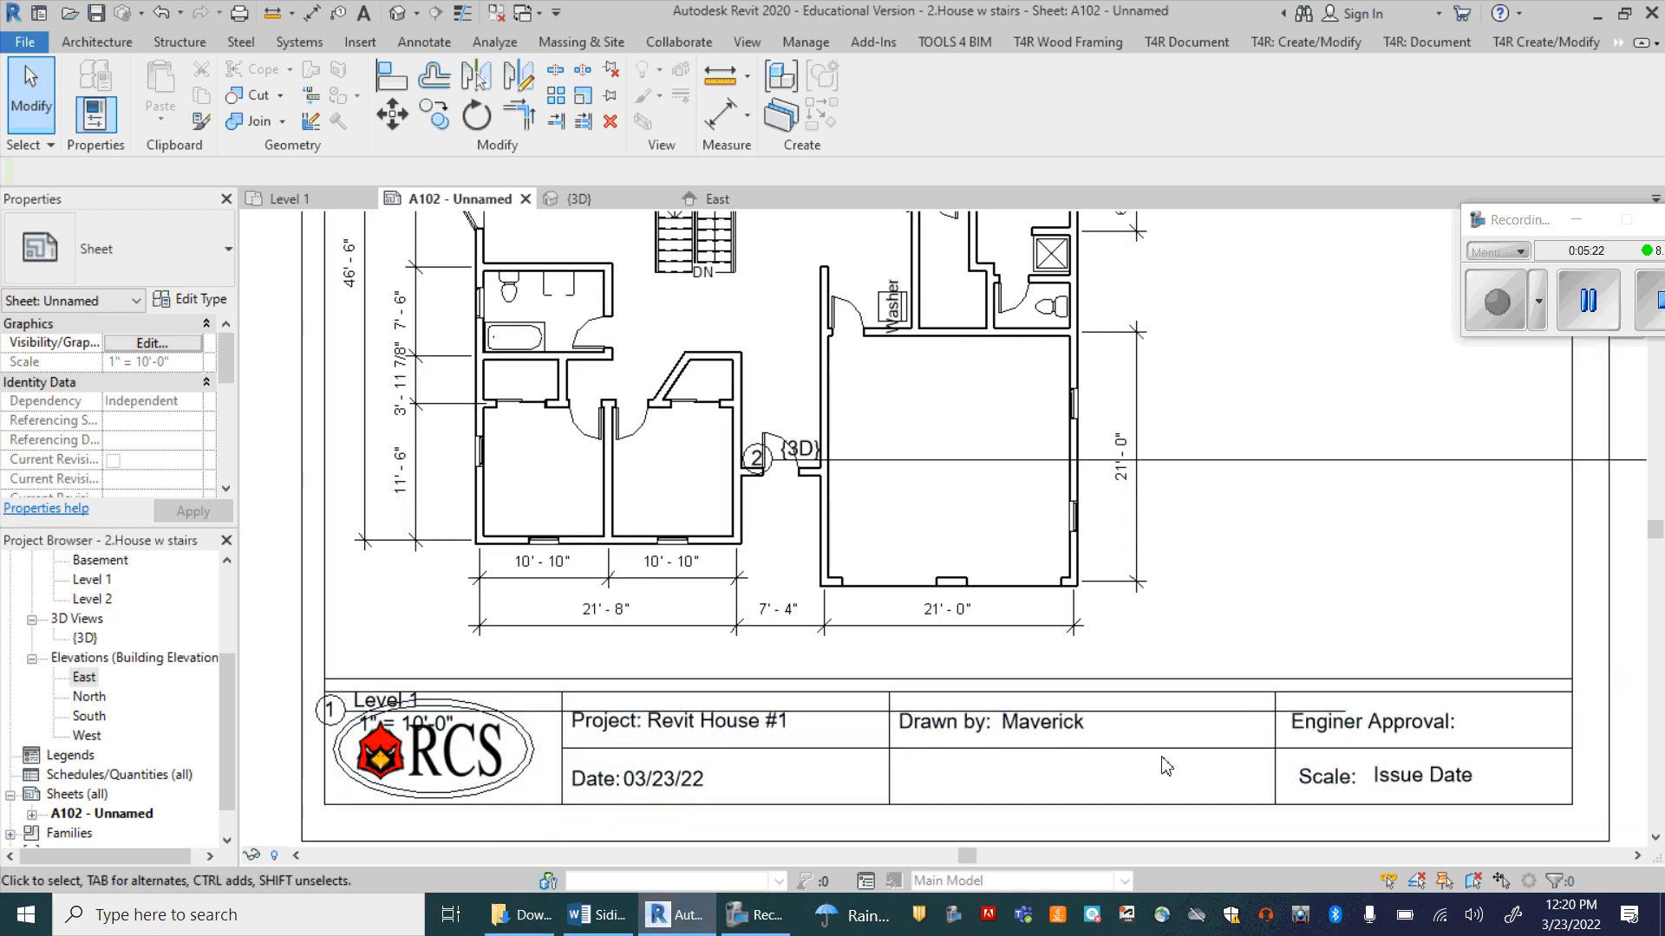
click(1396, 784)
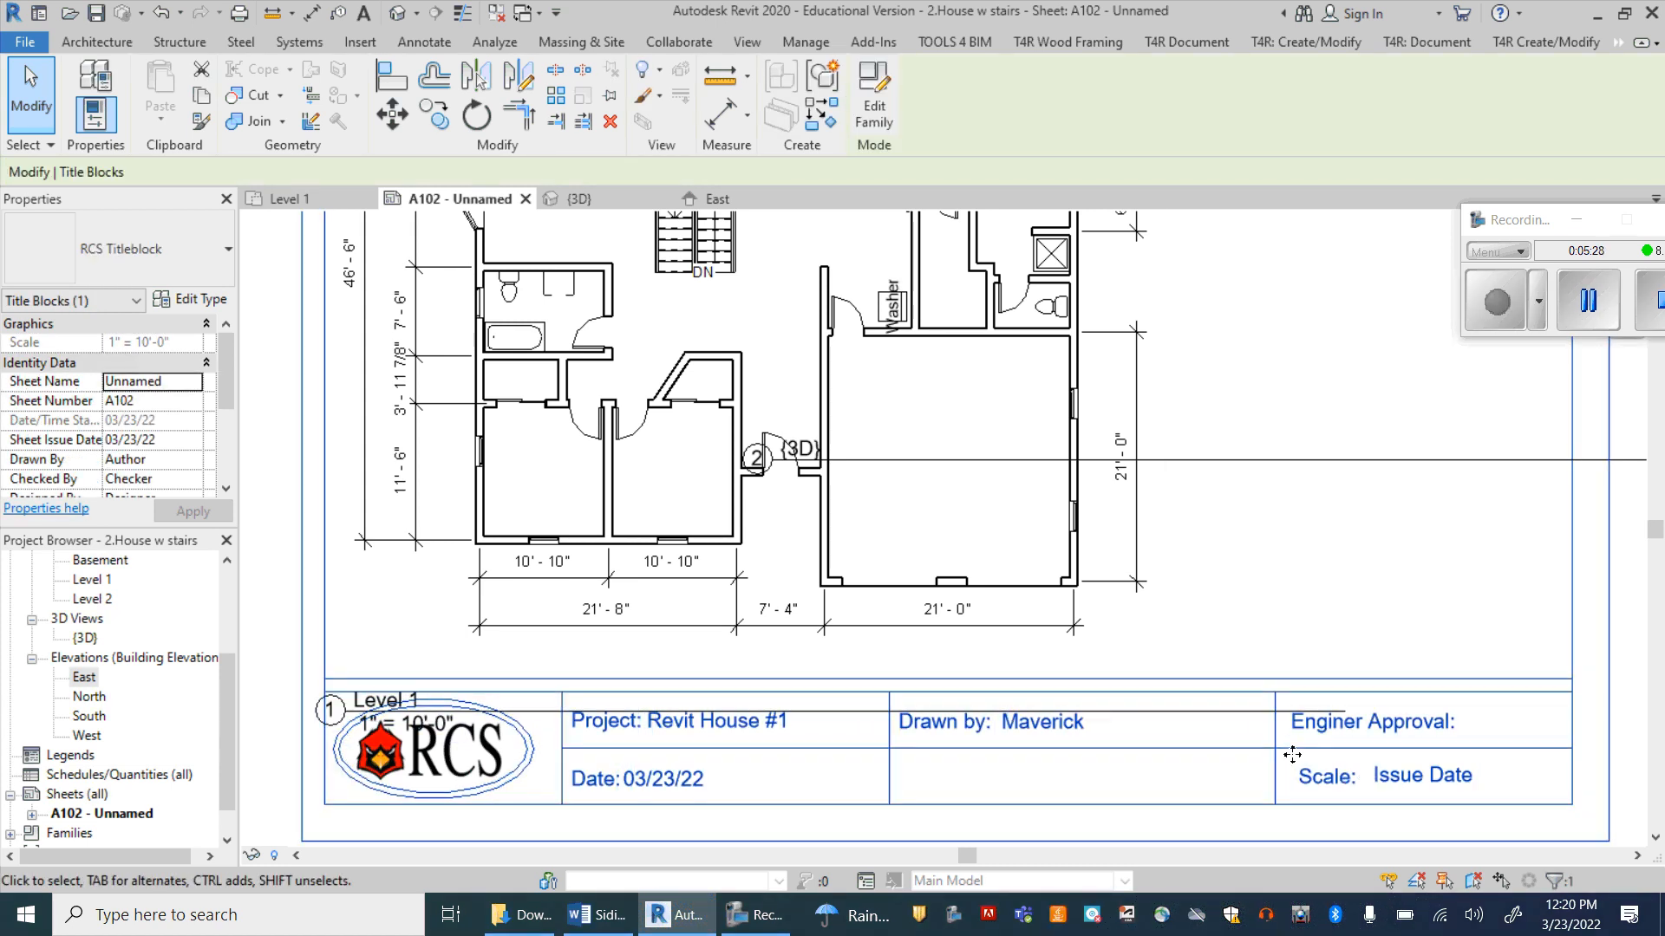
click(556, 441)
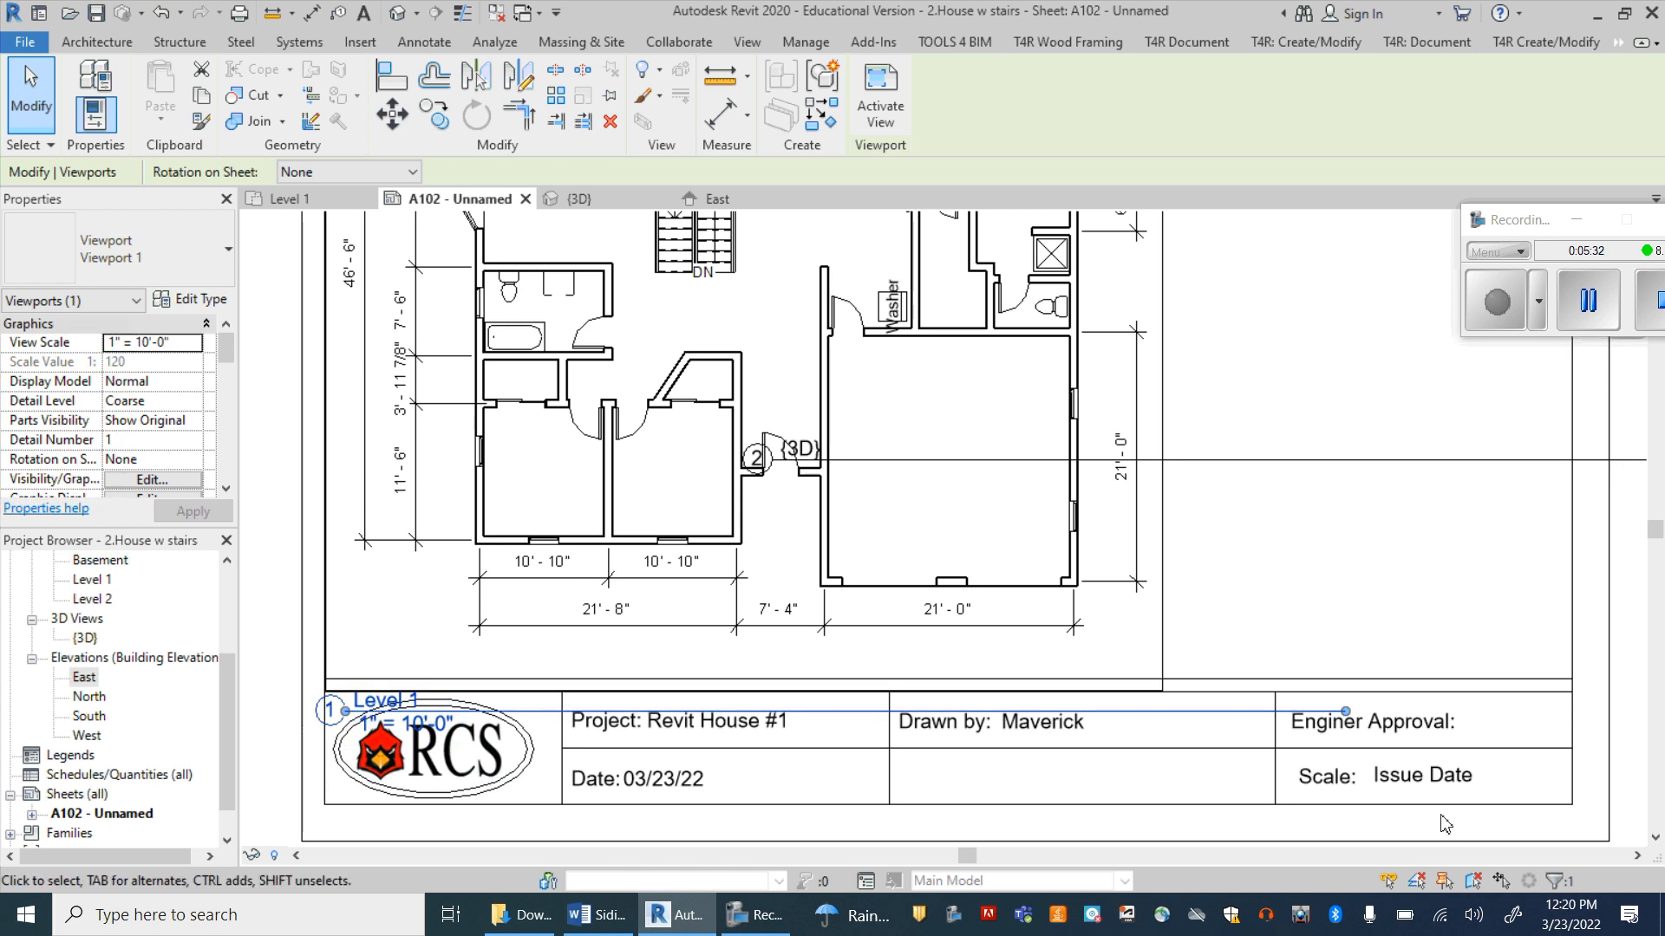
click(1420, 791)
click(1419, 786)
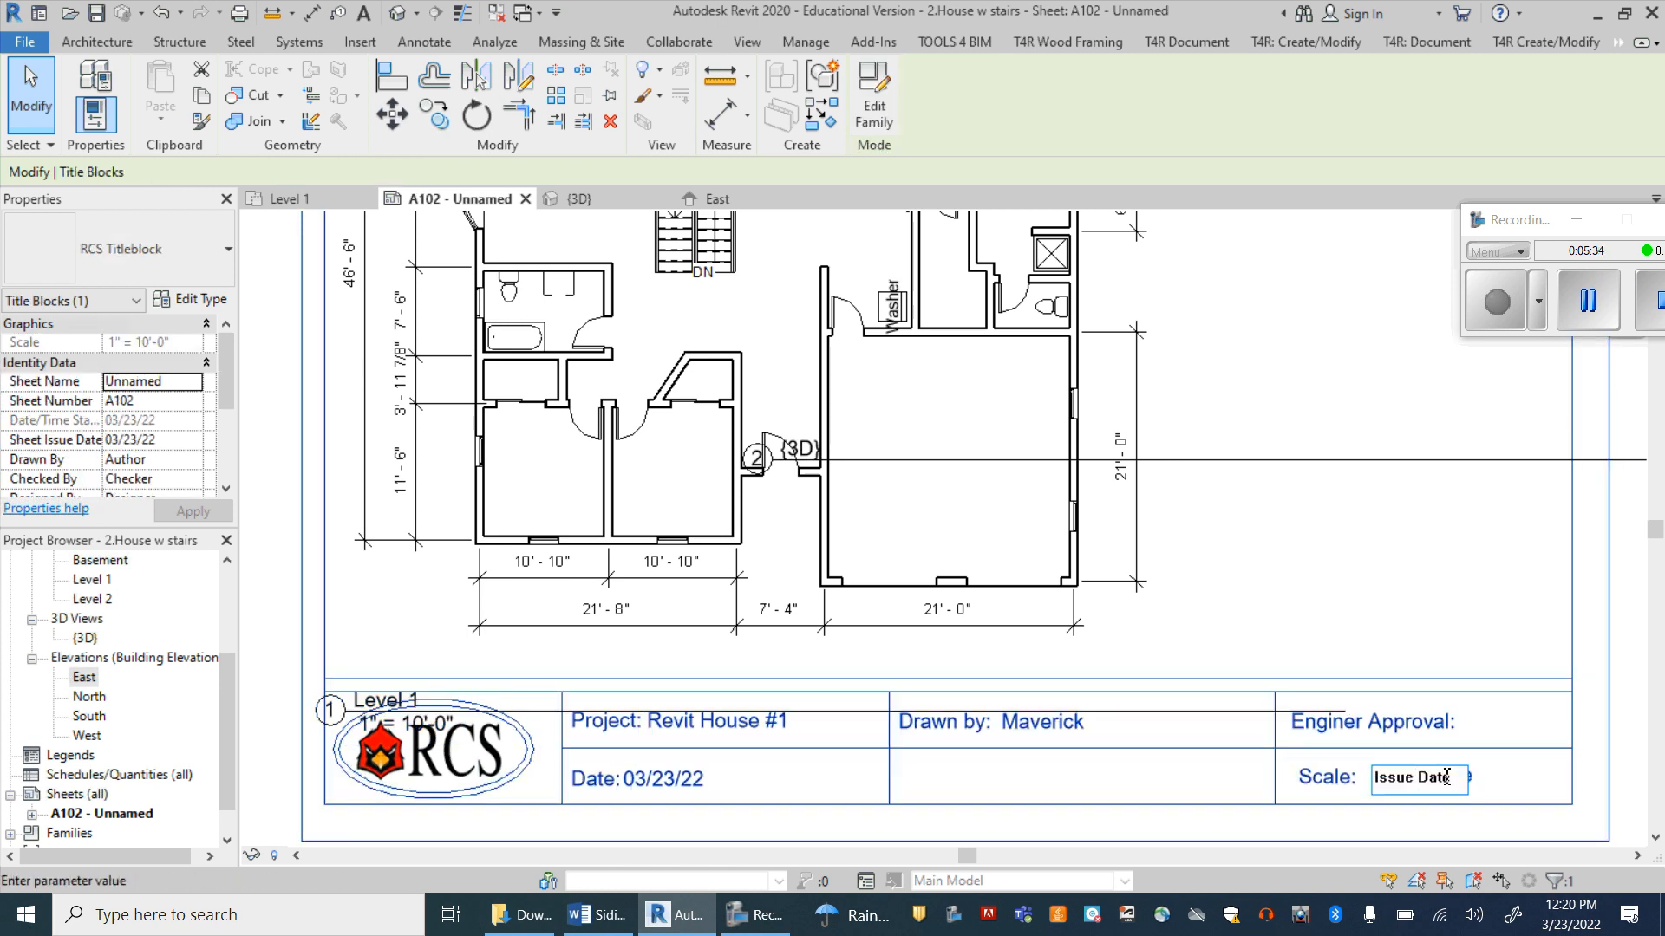
drag(1446, 777, 1292, 791)
text(1"=10)
click(1331, 811)
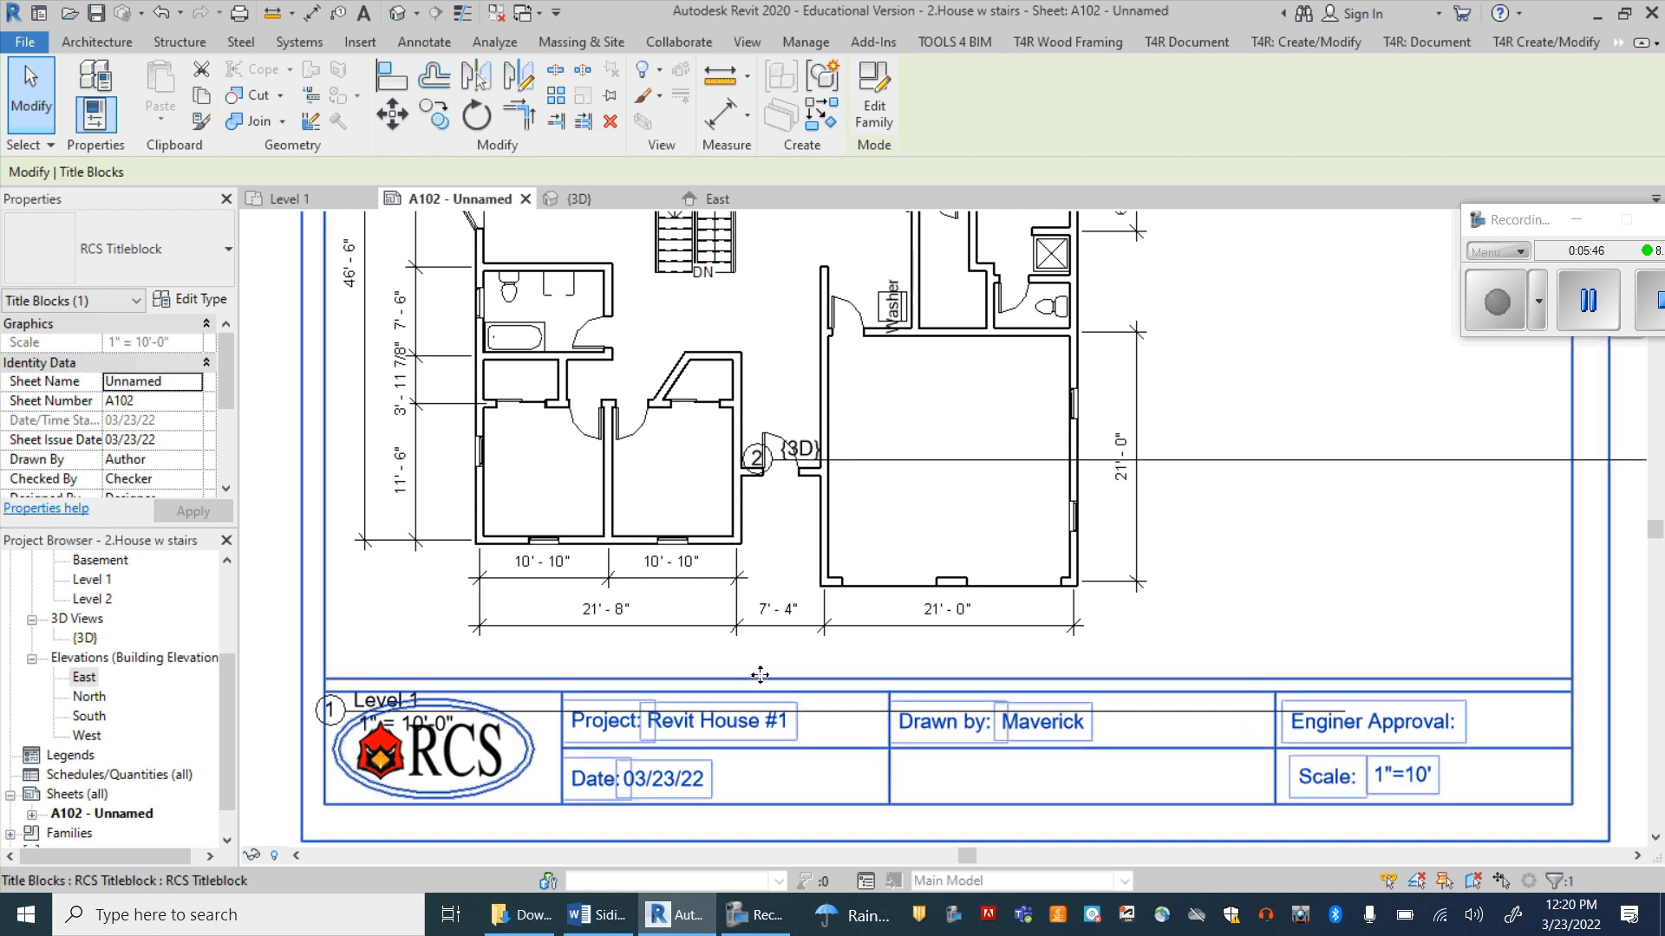
Step: Start a print of selected views/sheets containing only Sheet: A102 - Unnamed, and save the selection as Set 1
scroll(760, 676, down, 3)
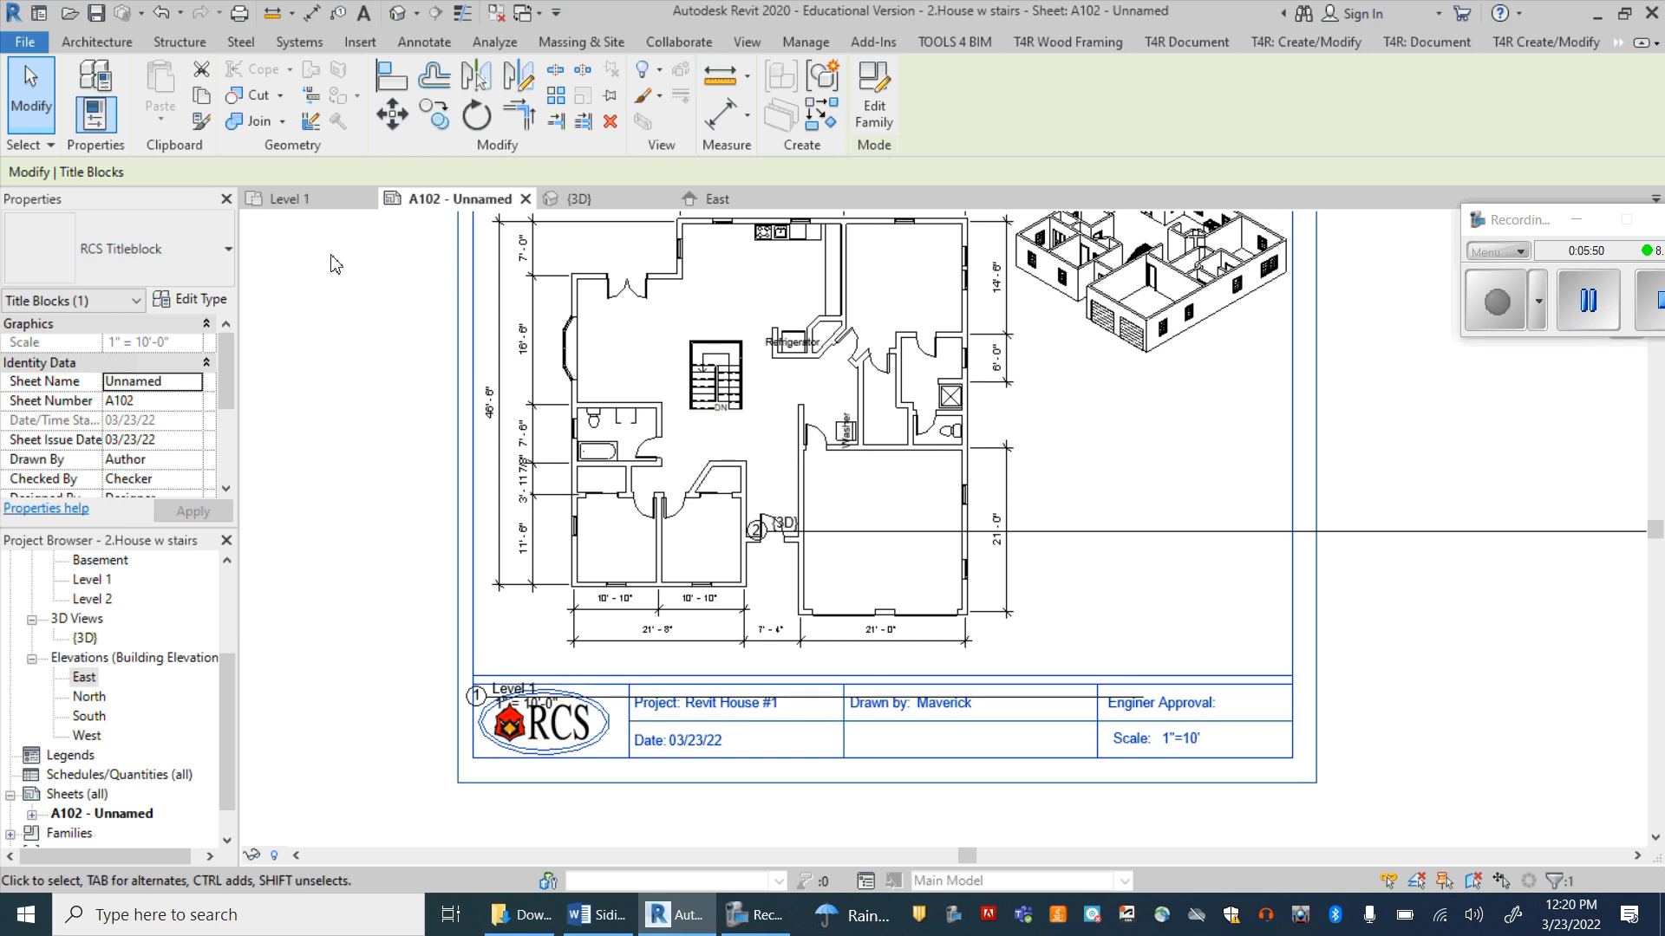
click(23, 43)
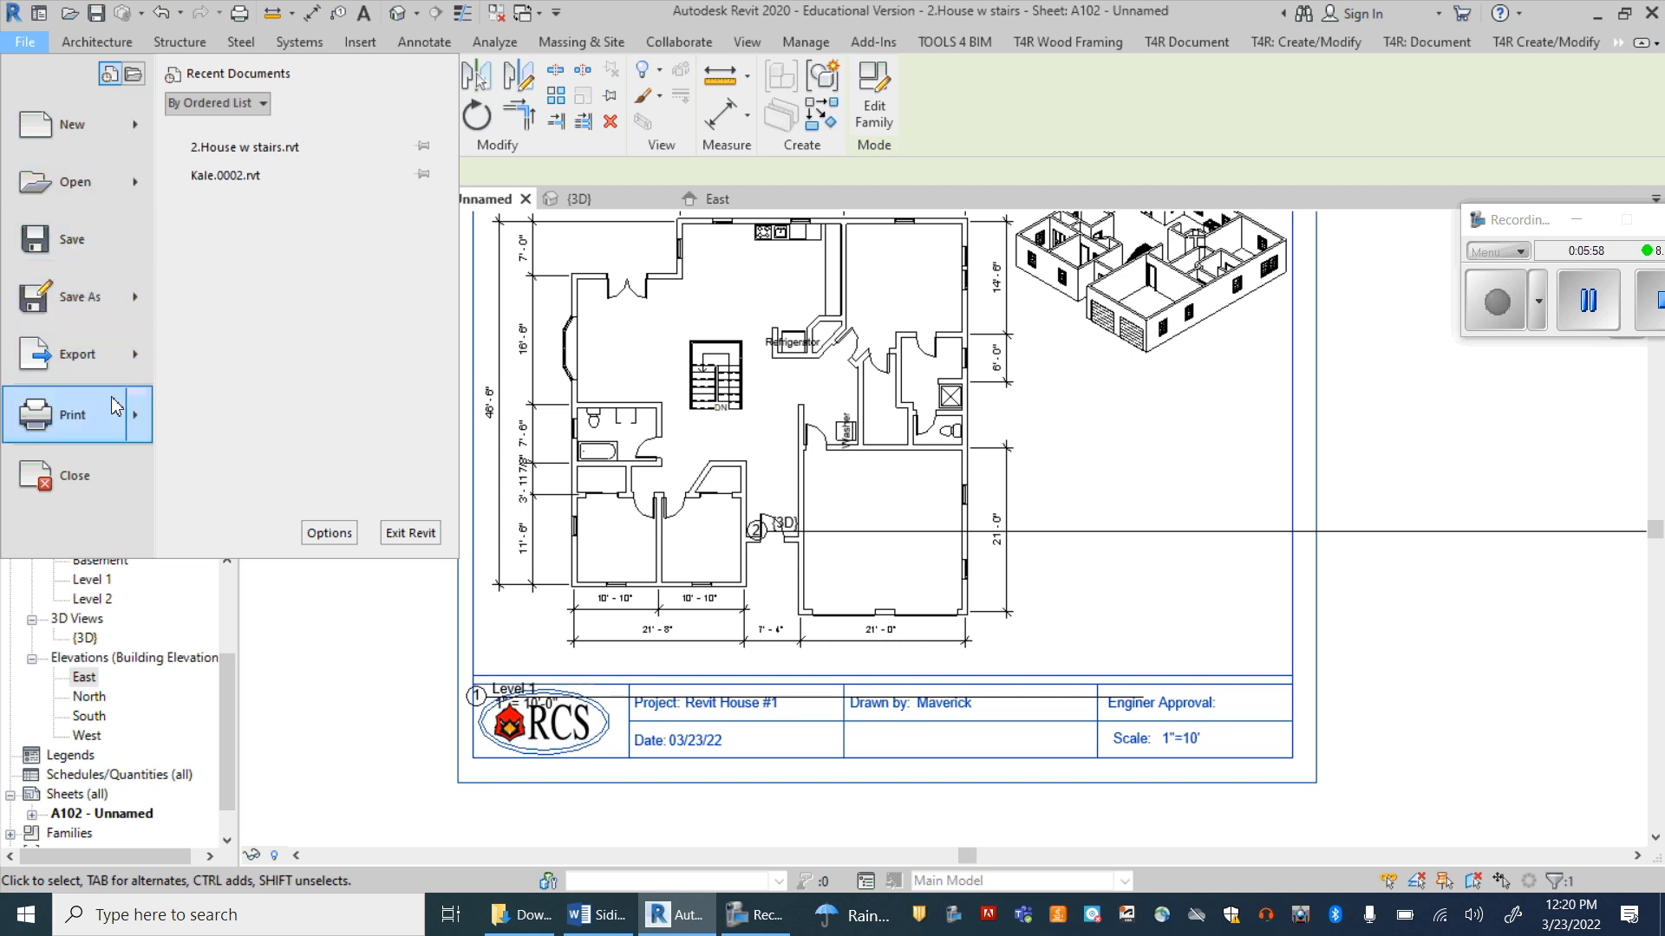
click(78, 422)
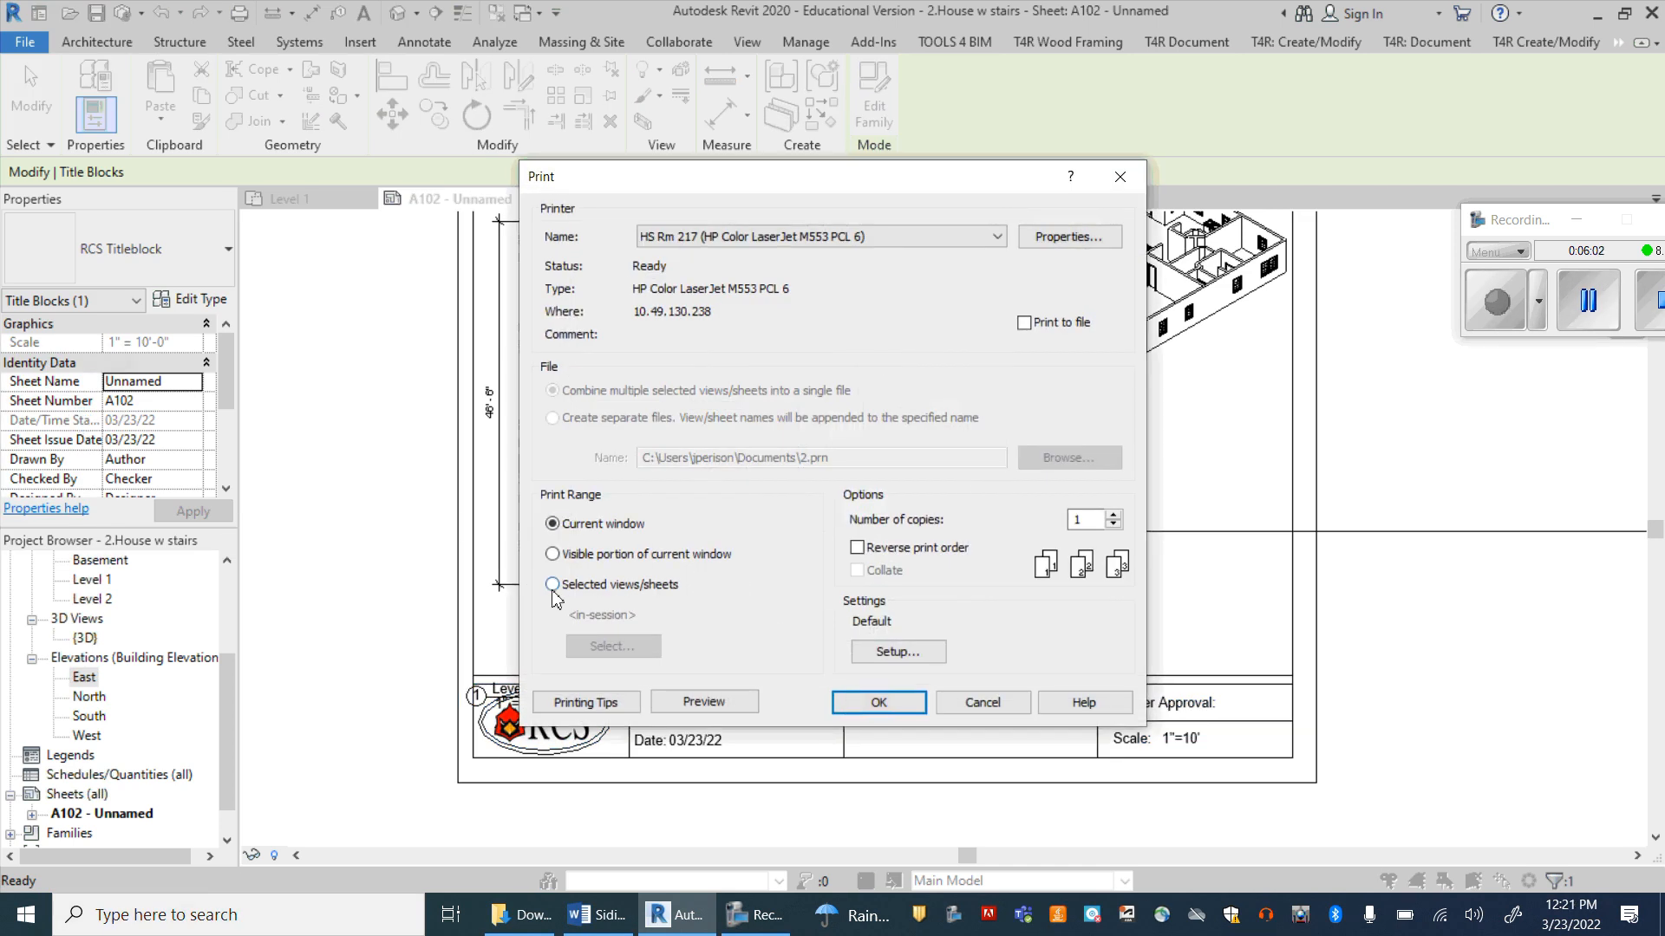
click(553, 587)
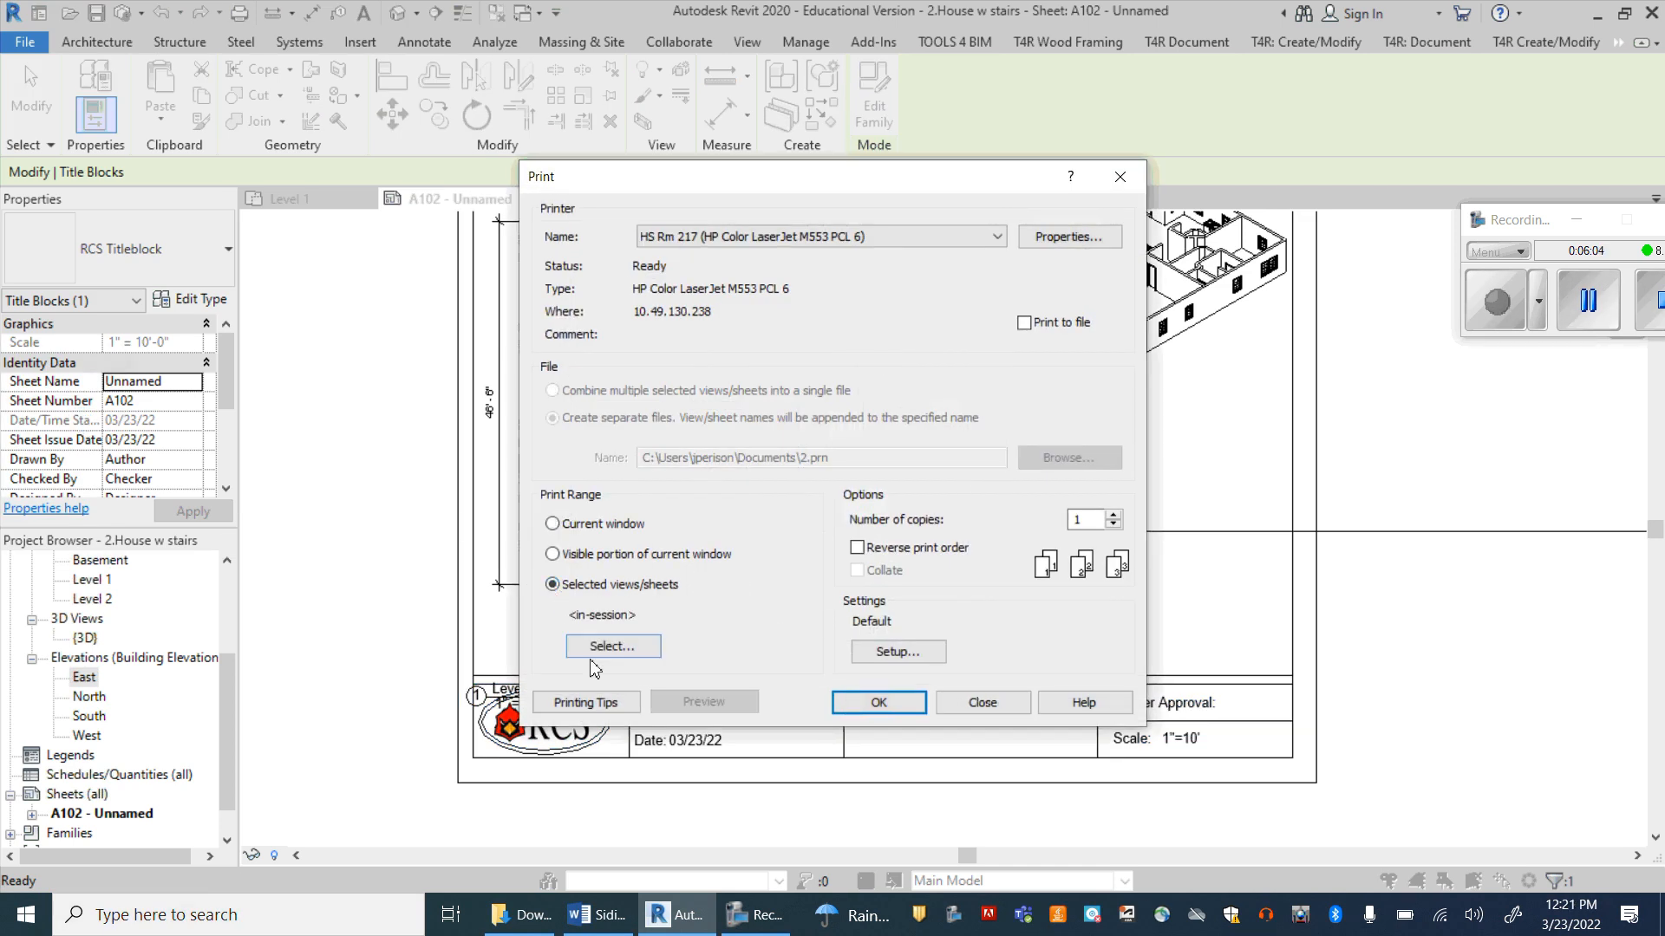
click(609, 647)
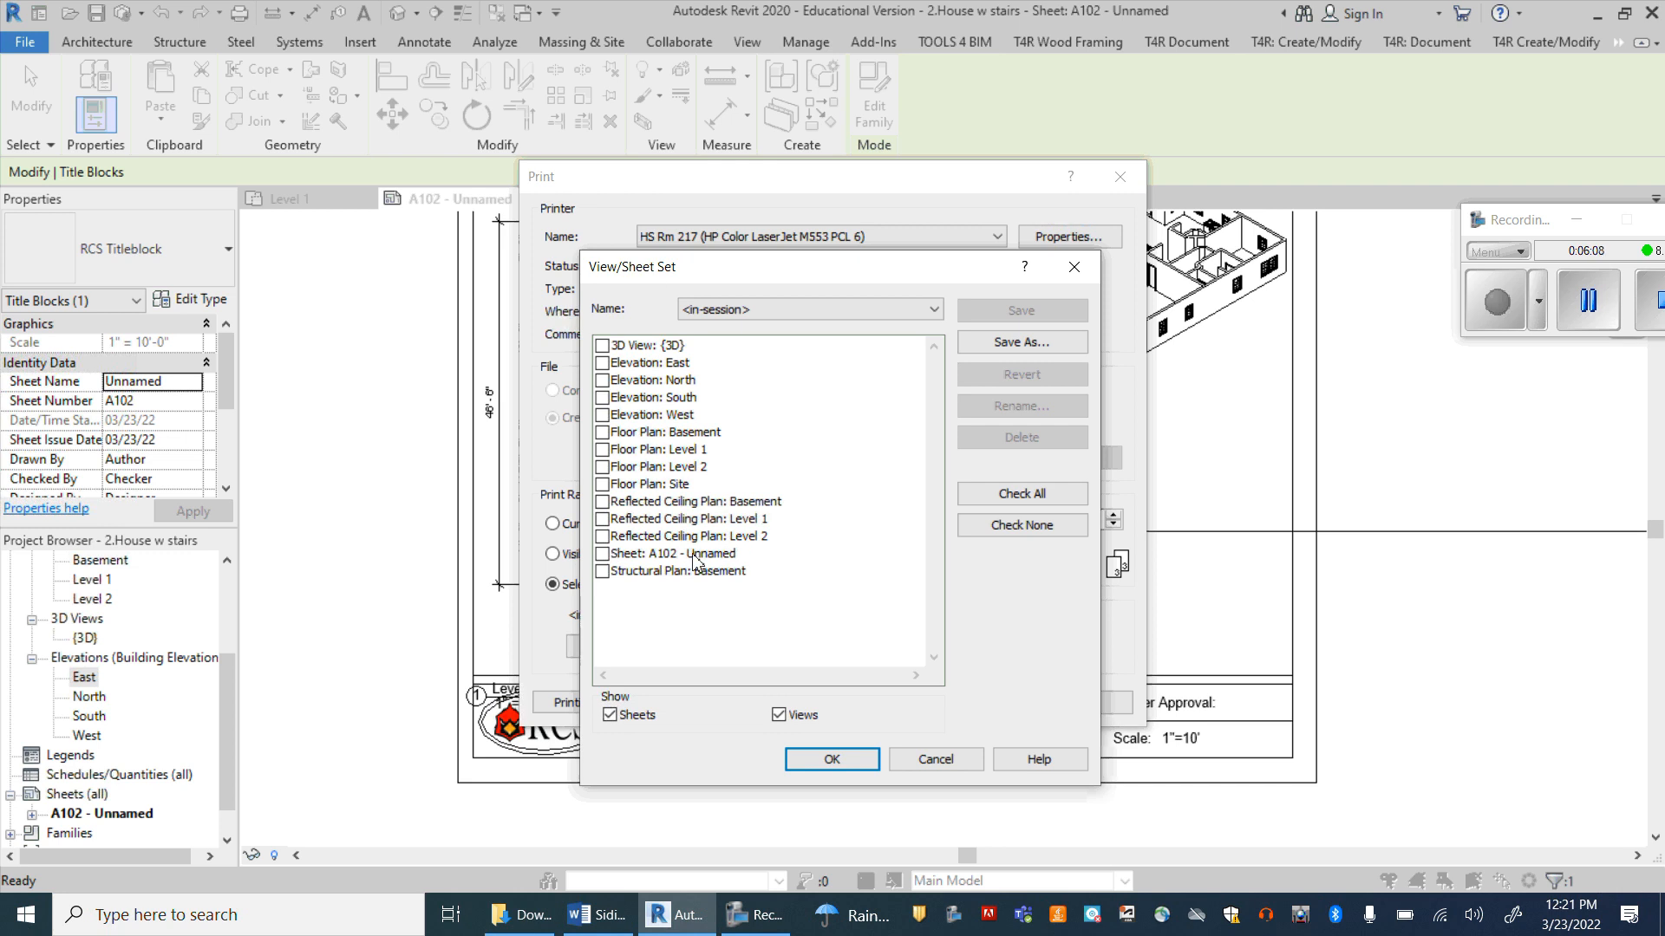
click(603, 555)
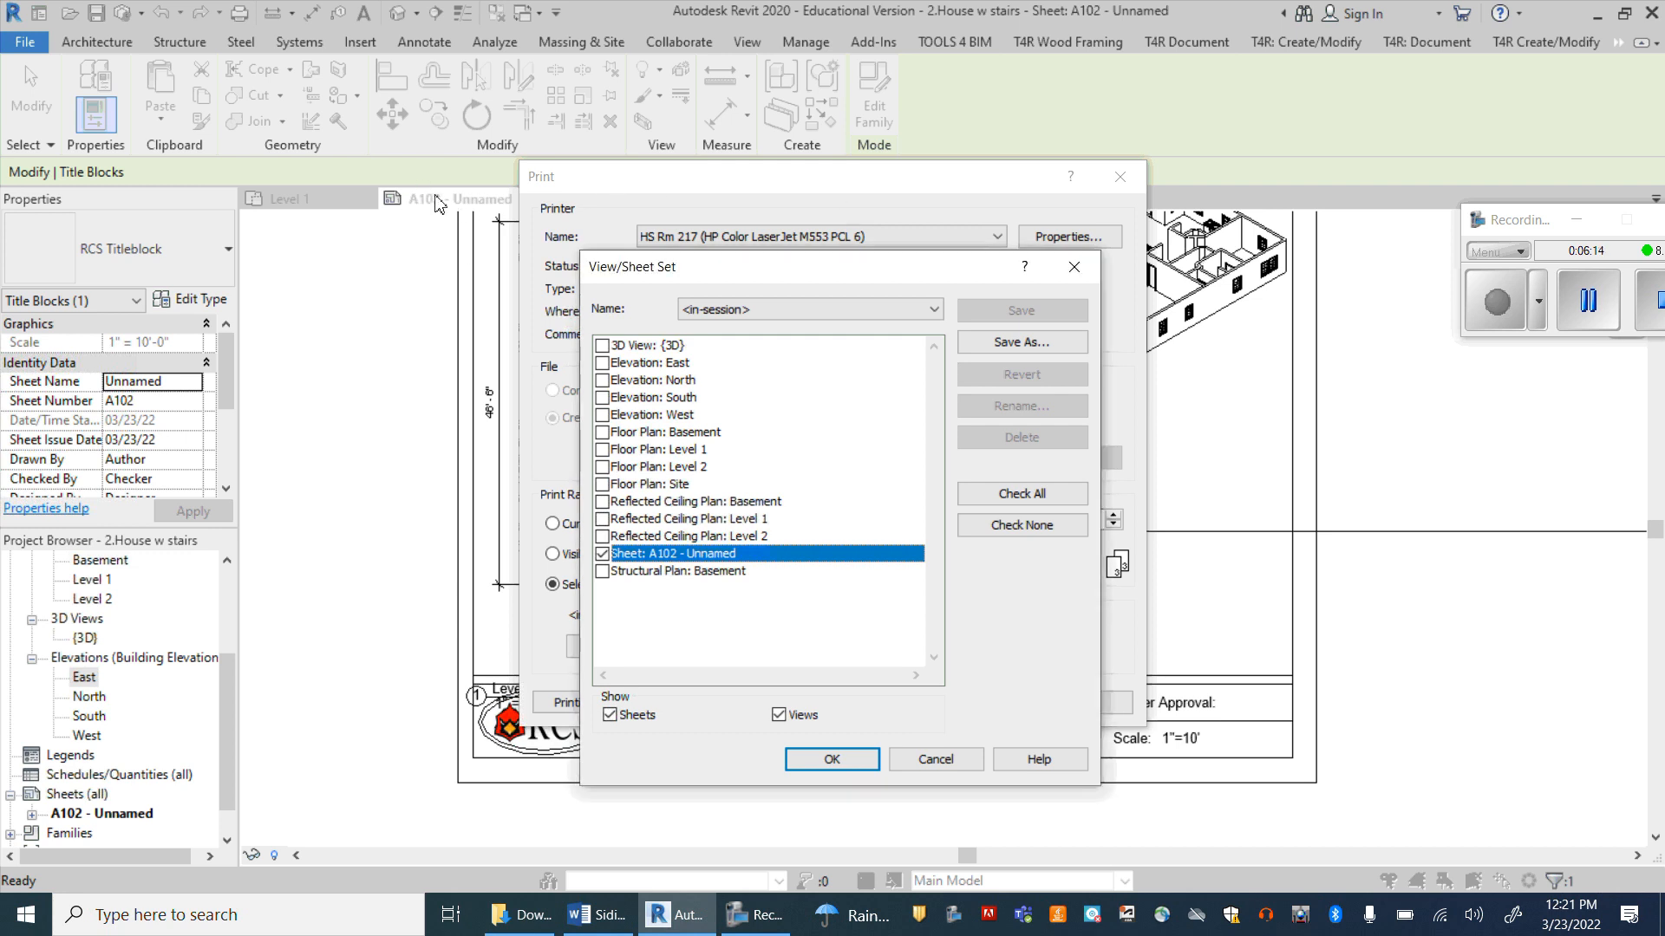
click(859, 766)
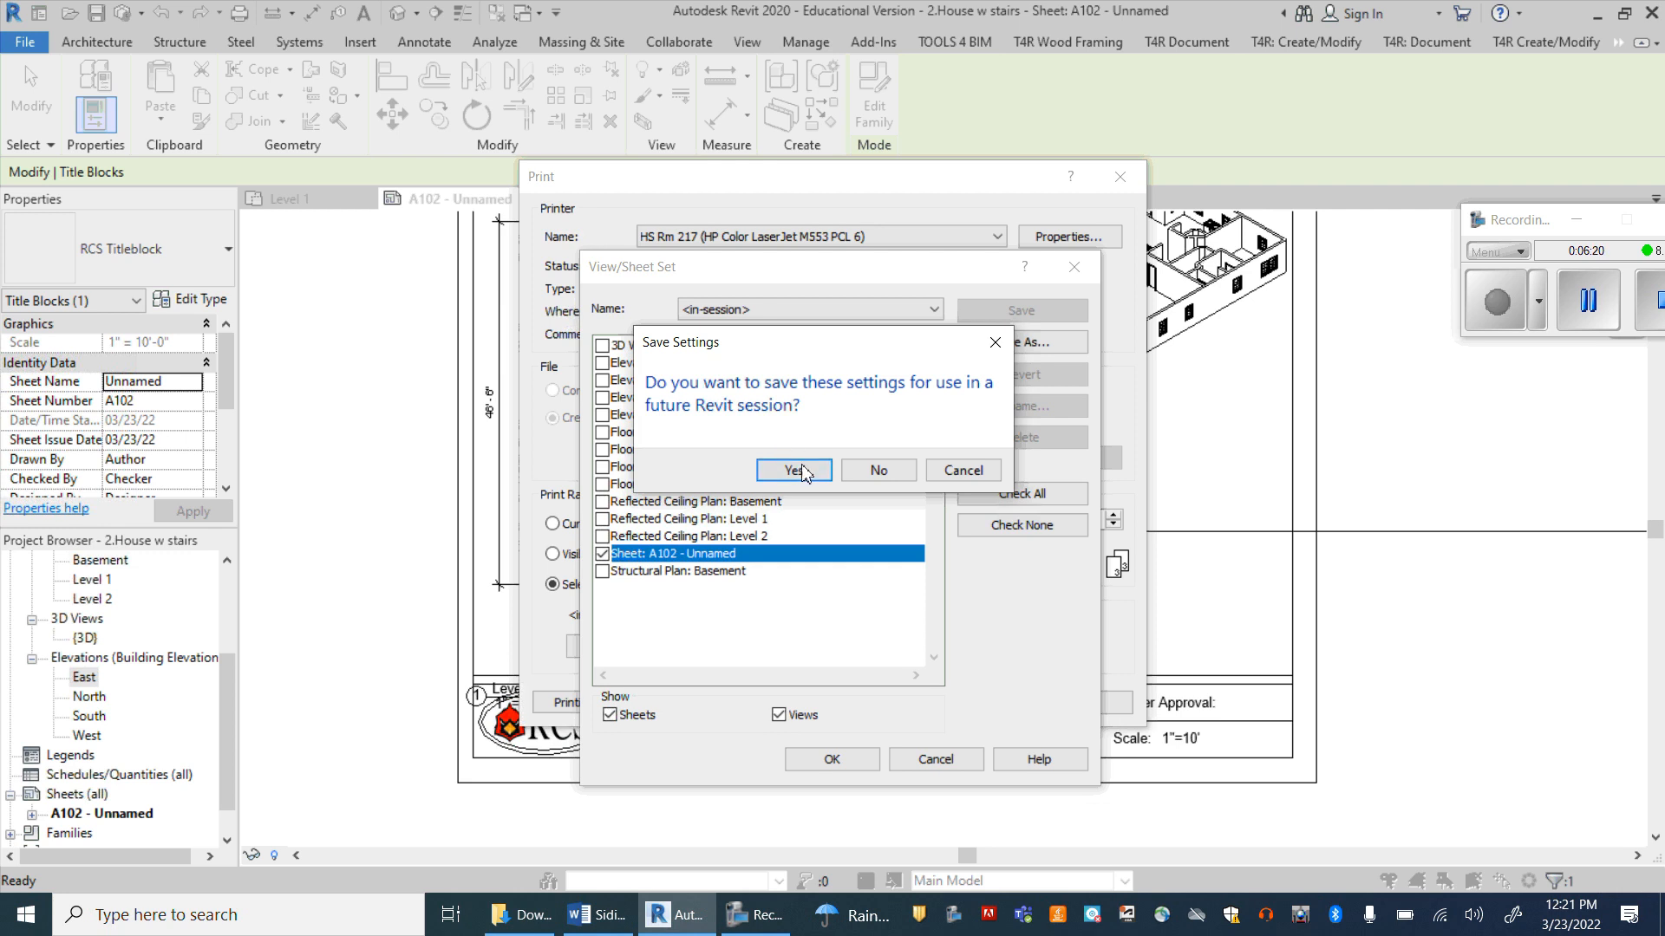
click(793, 470)
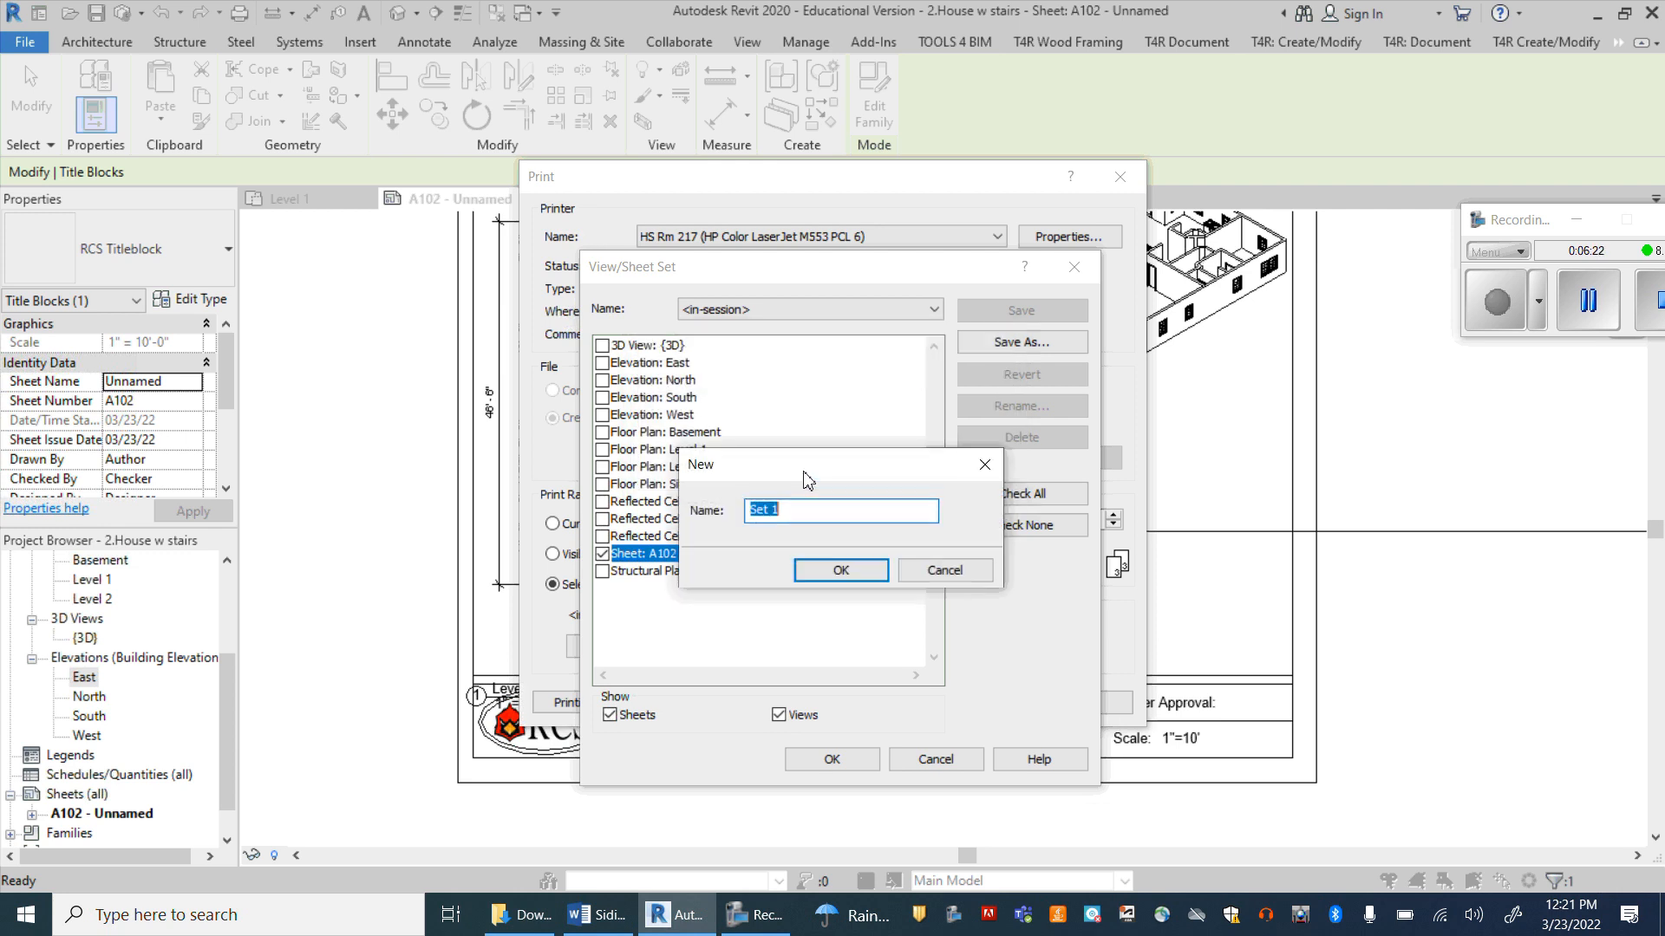
click(839, 573)
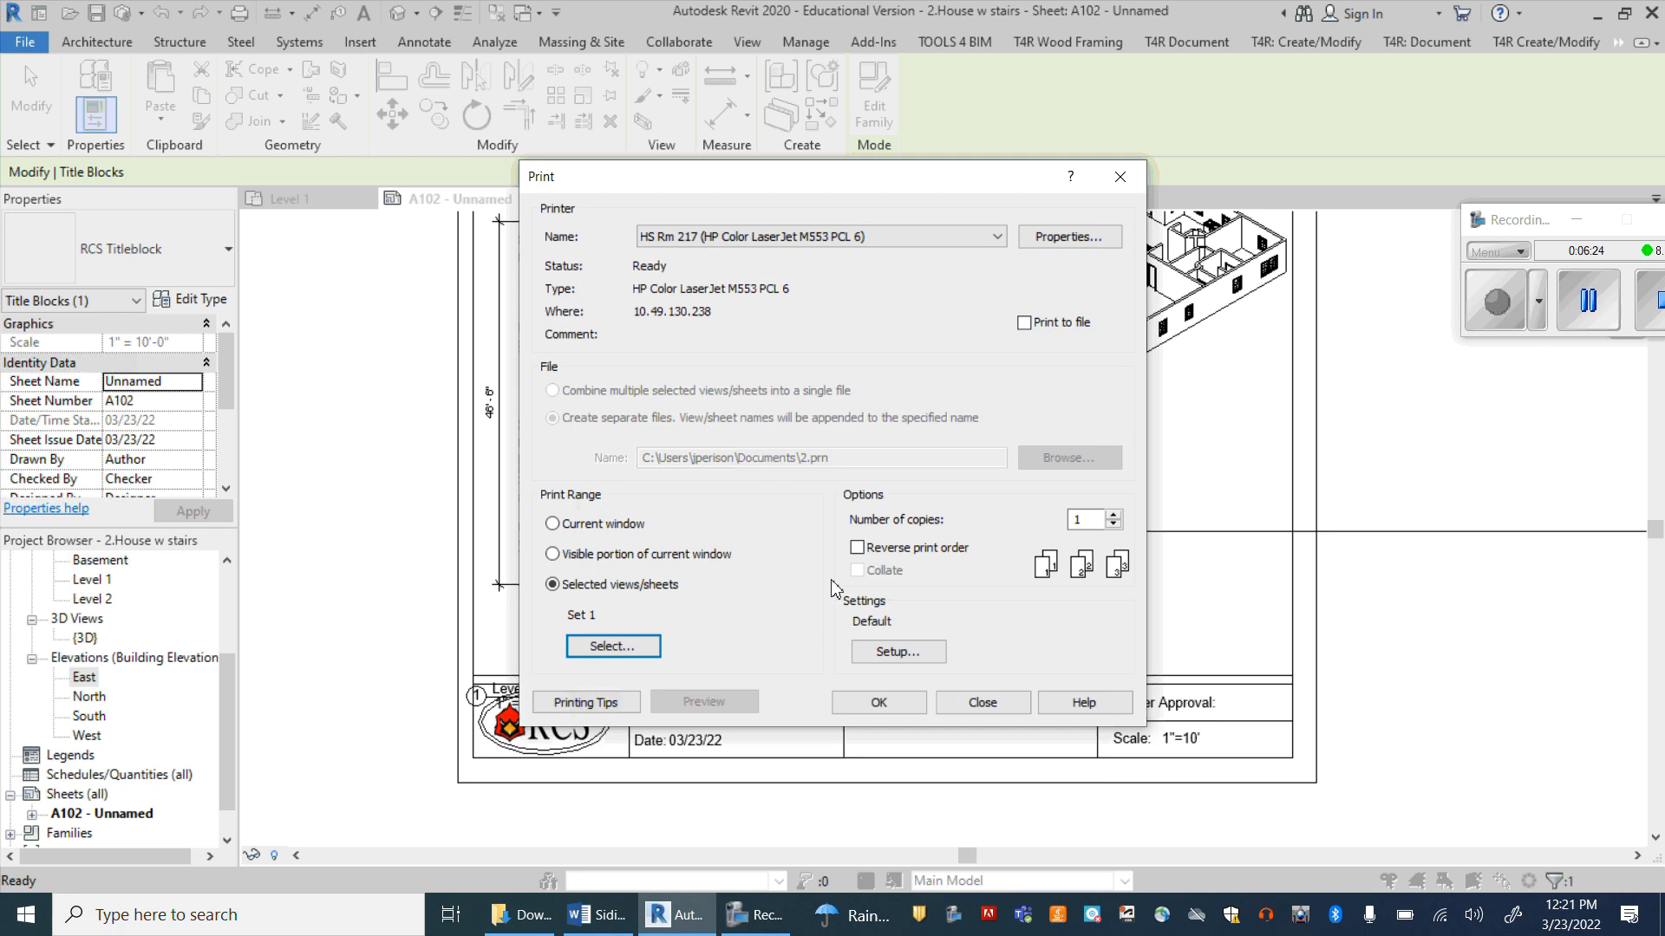
Step: Choose Microsoft Print to PDF as the printer and name the output file Revit House #2 in Documents
click(968, 239)
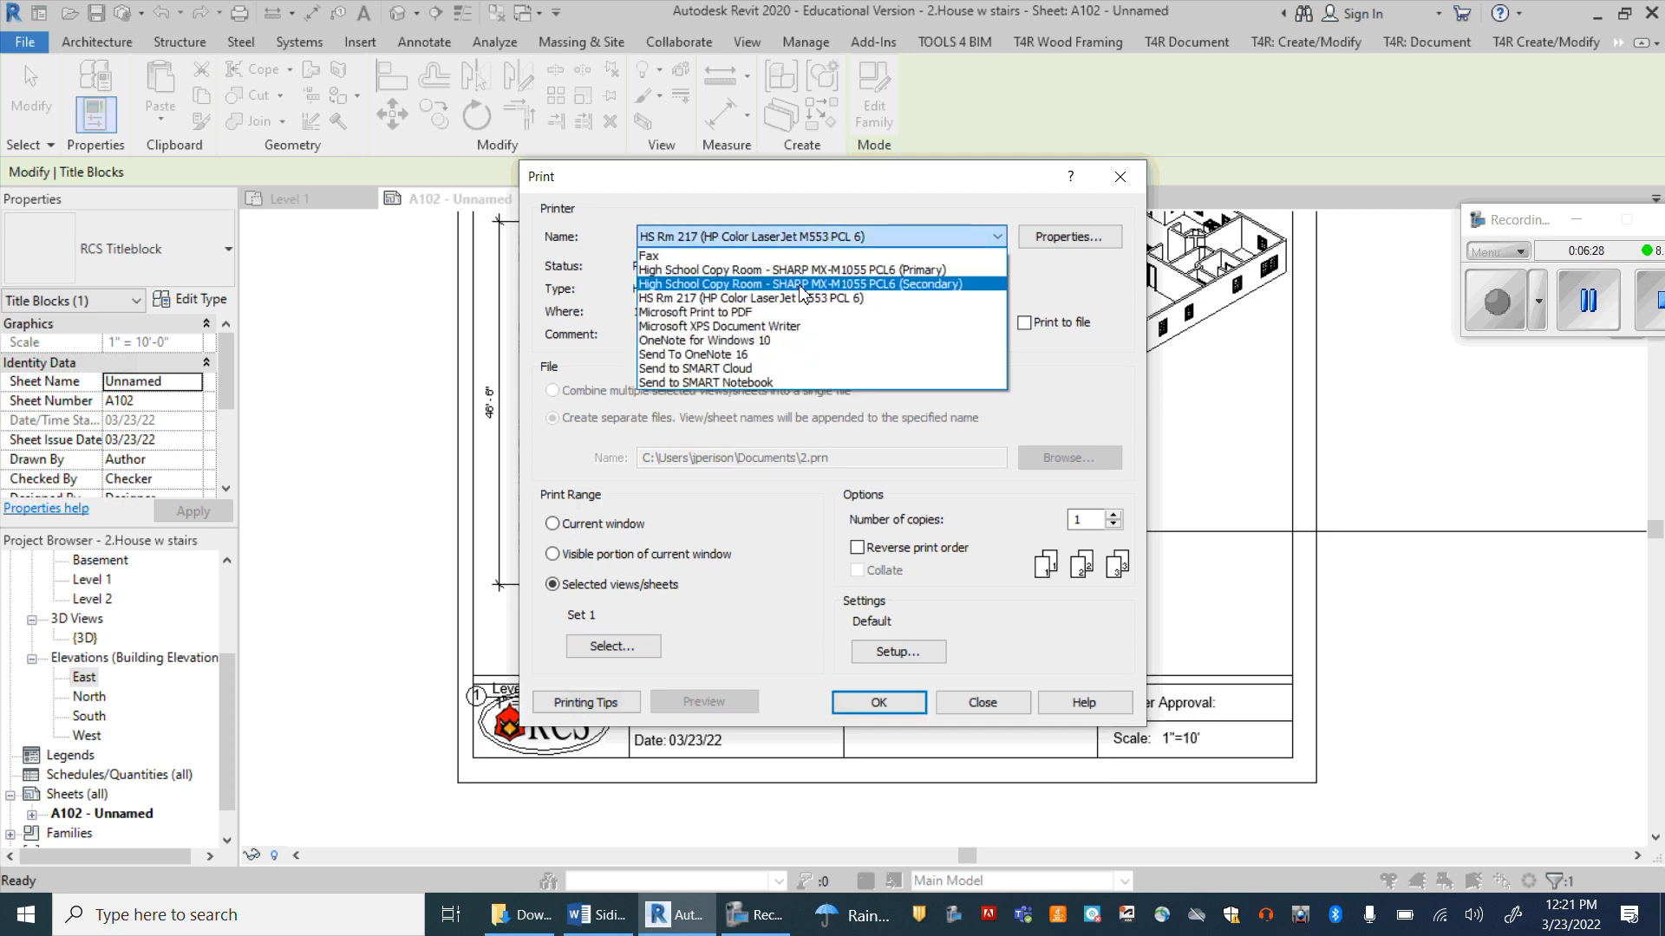
click(731, 312)
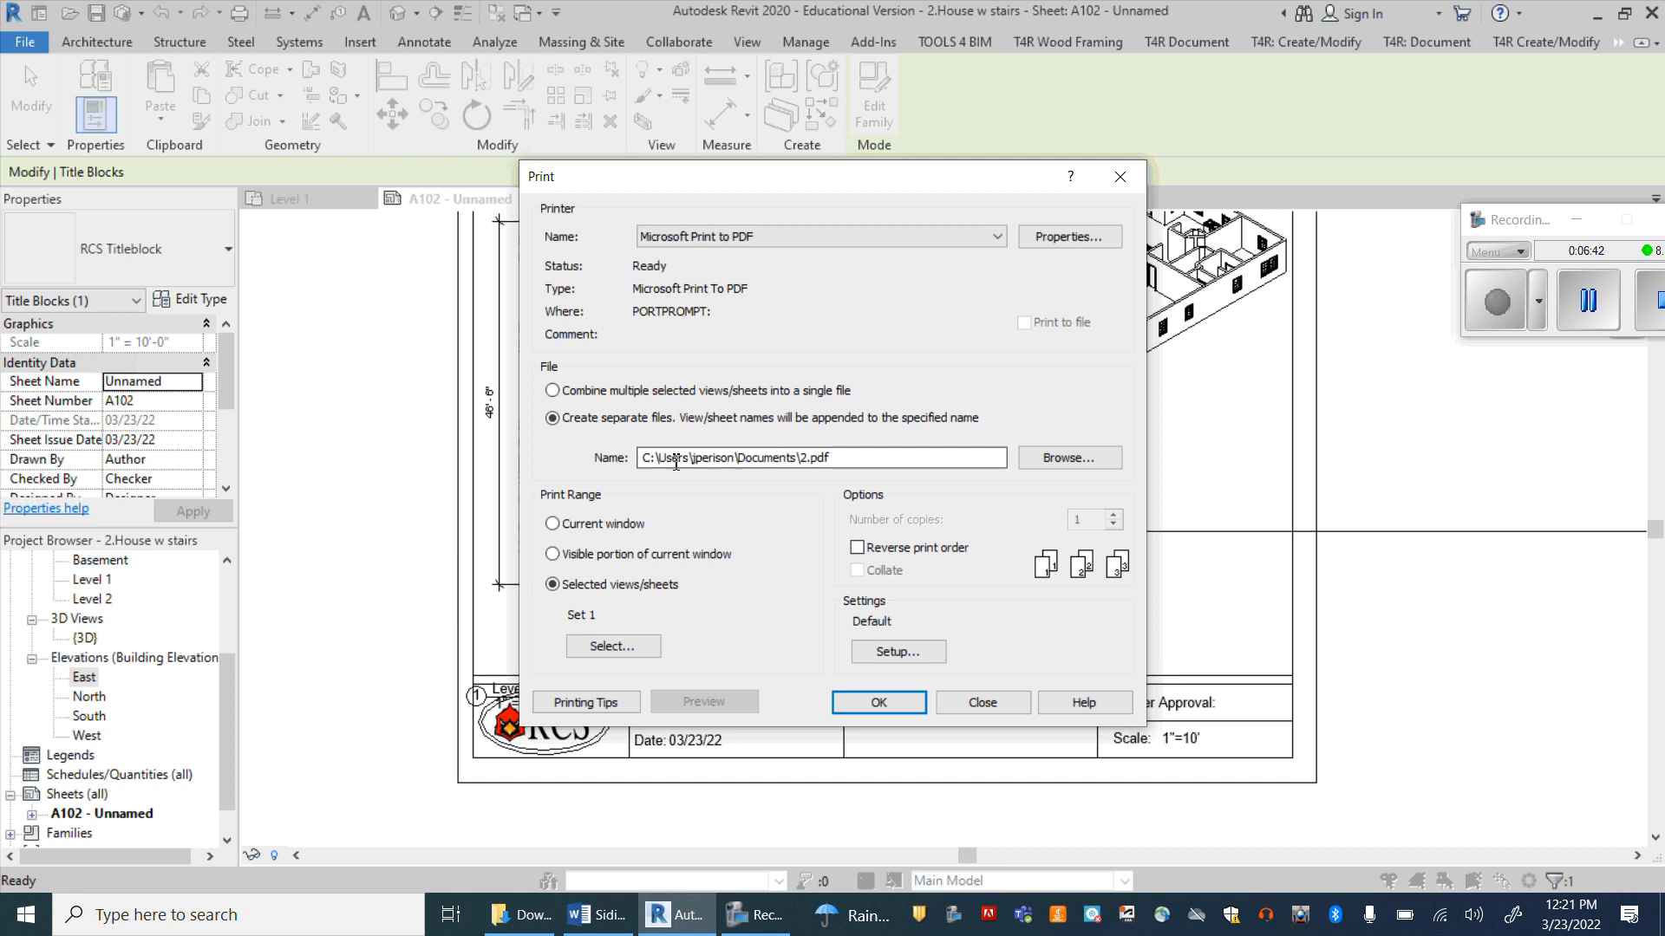
click(1053, 458)
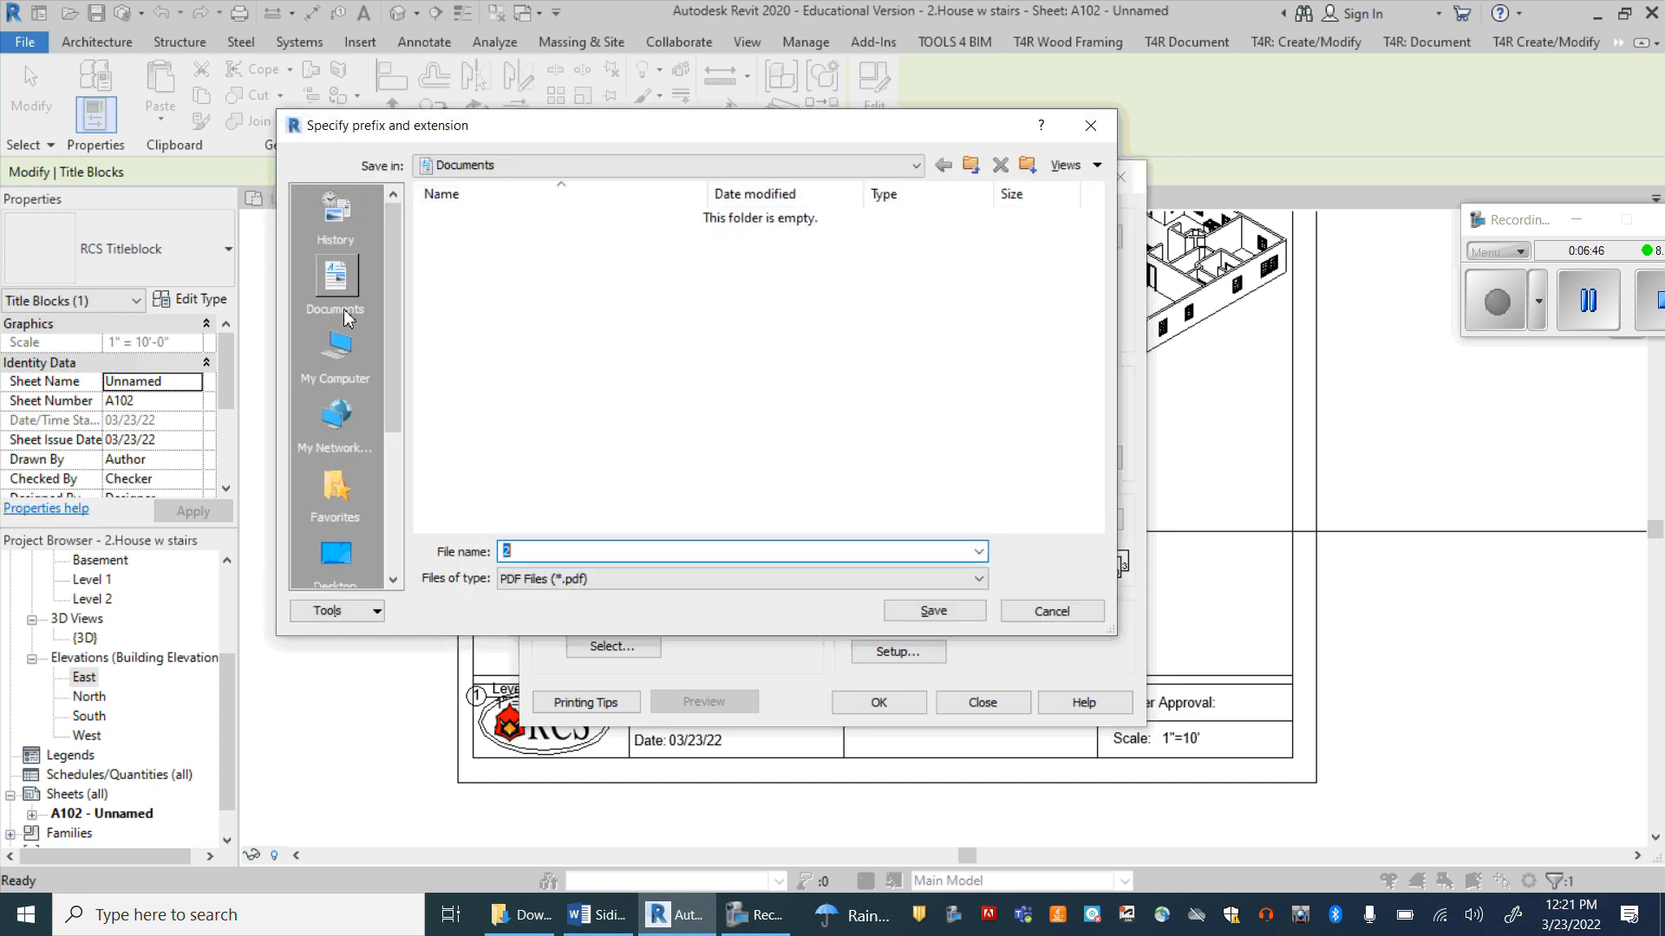
click(336, 277)
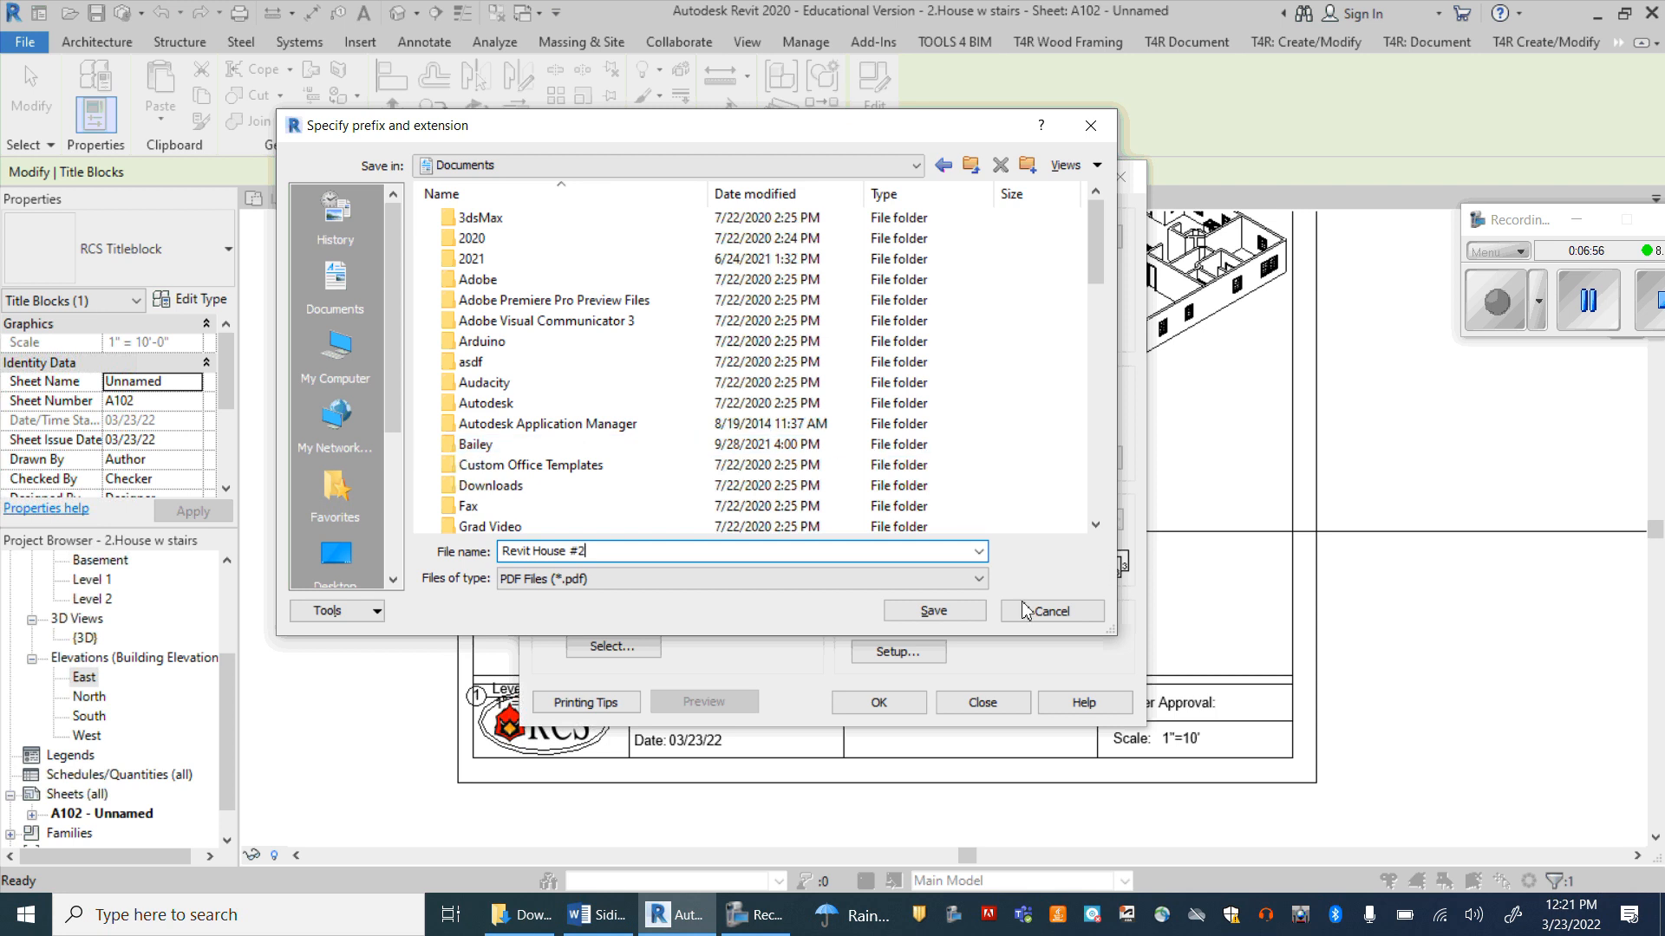
click(934, 612)
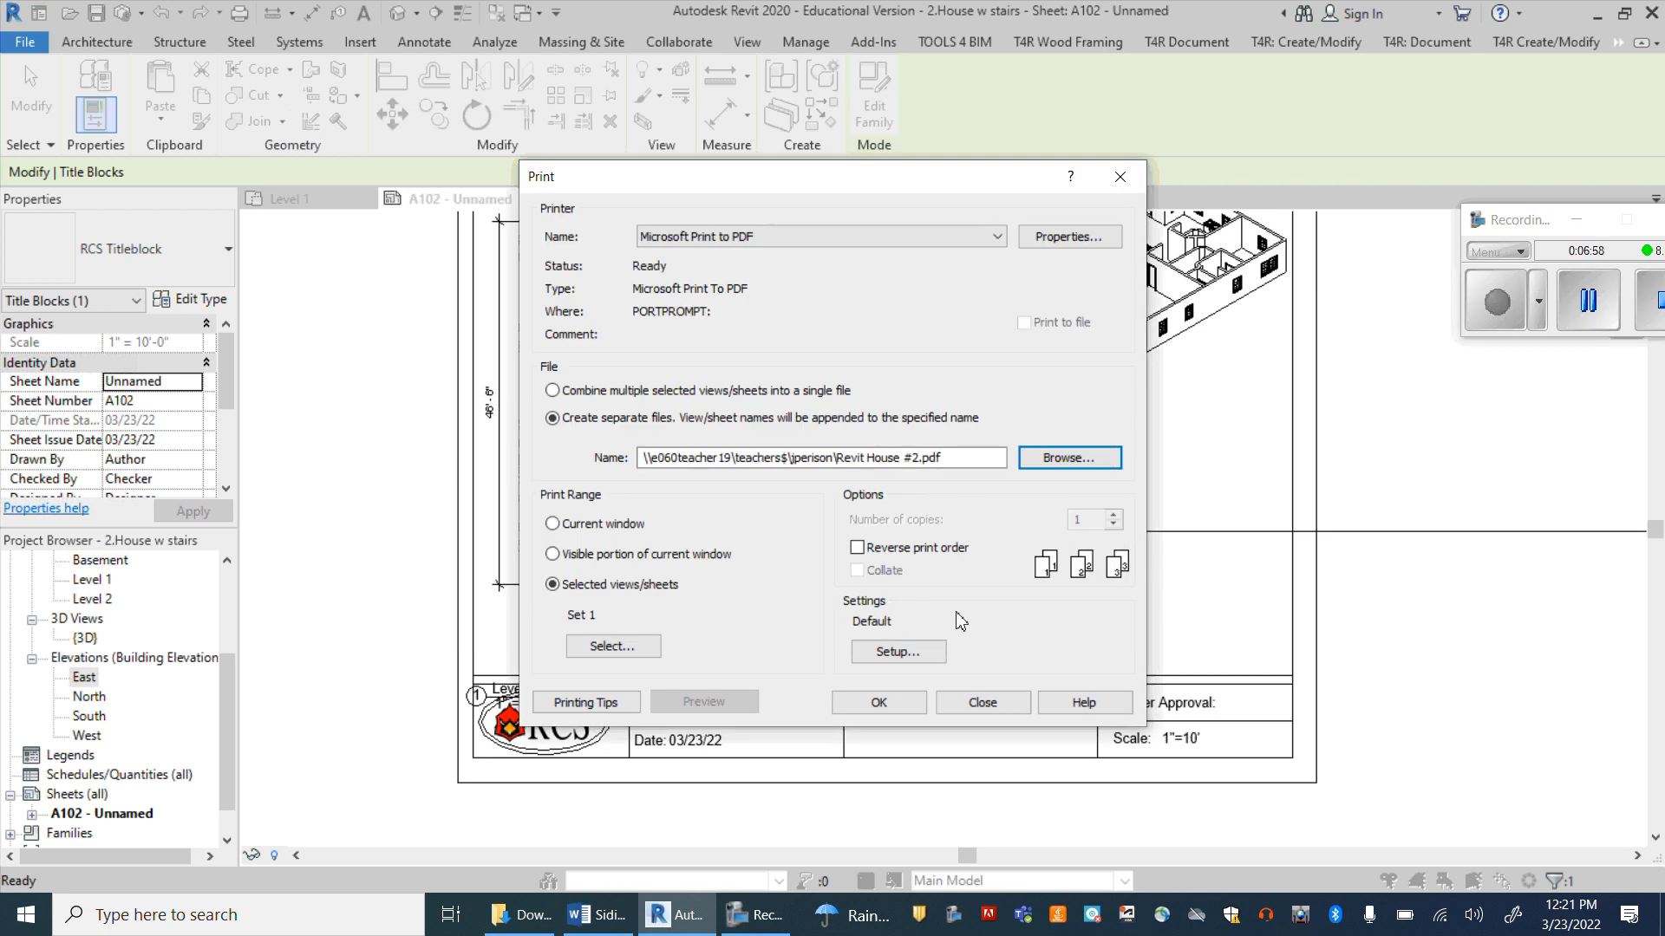
Step: Print the sheet as a separate file and save the PDF output as House #2 in Documents
click(878, 703)
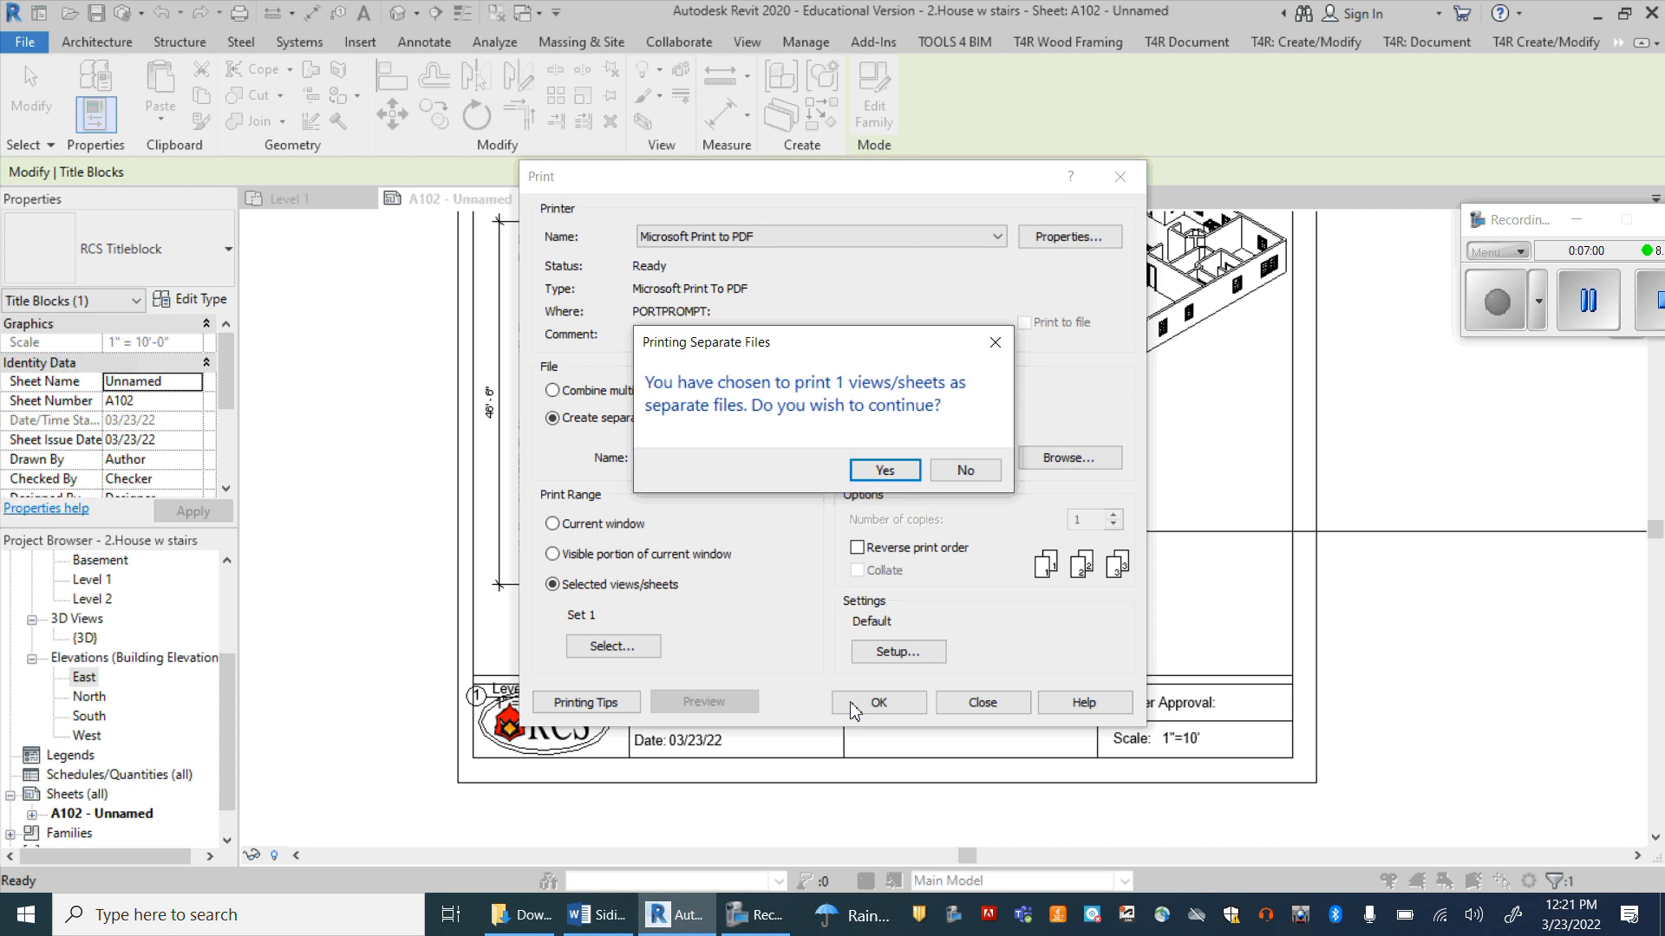
click(884, 470)
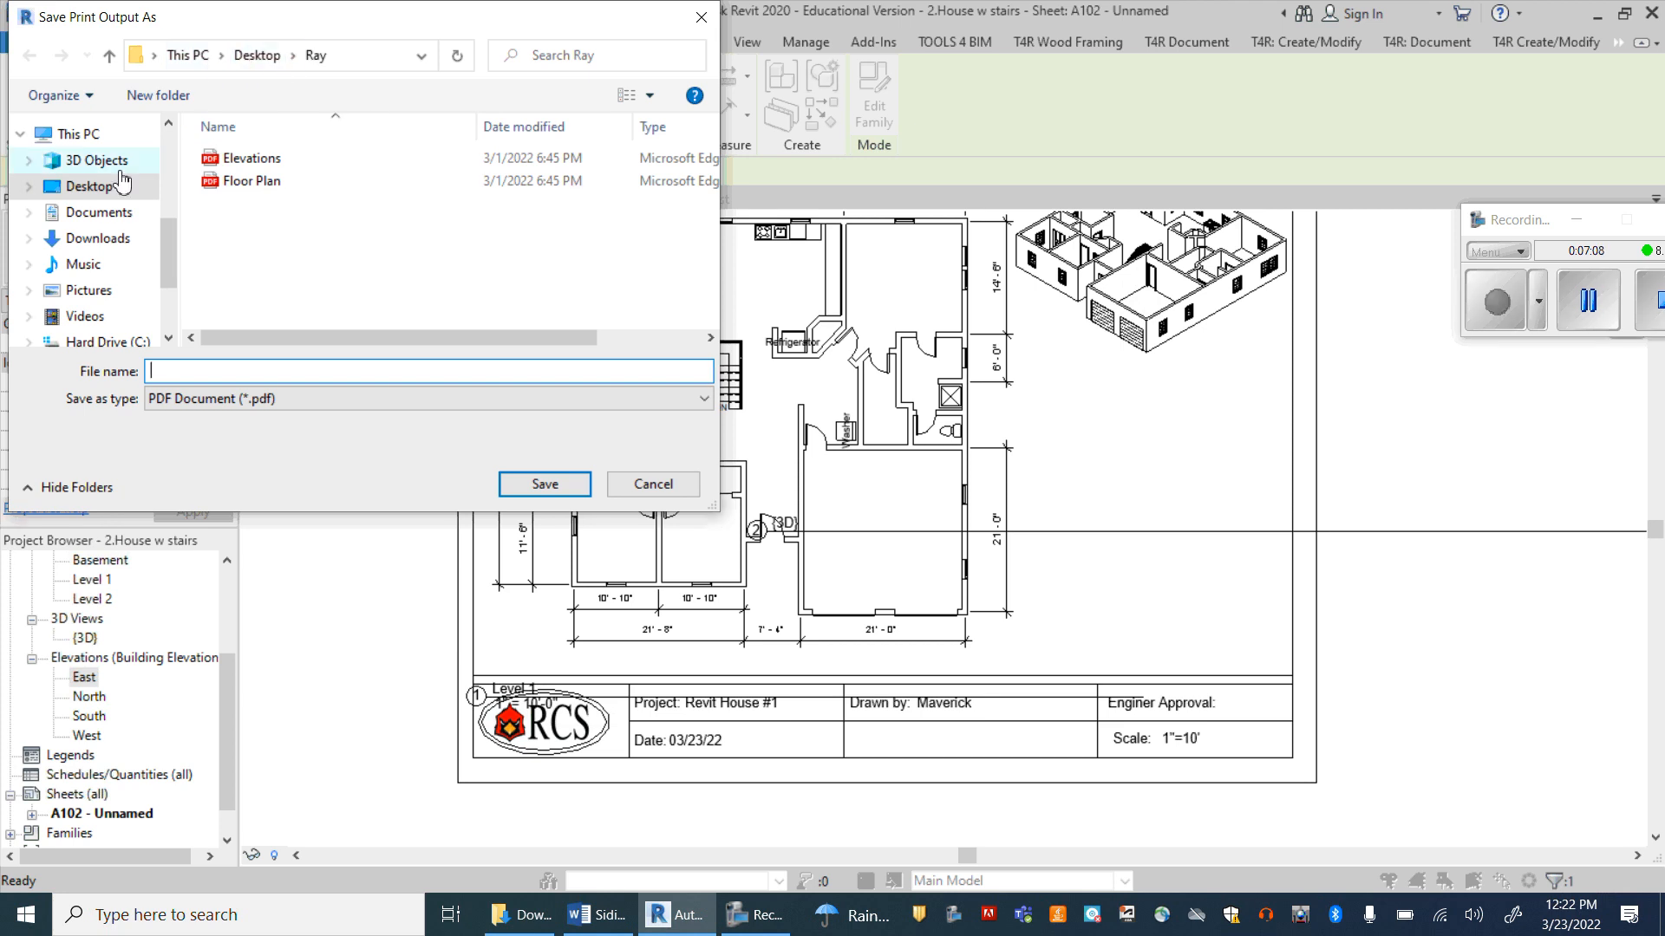
click(97, 212)
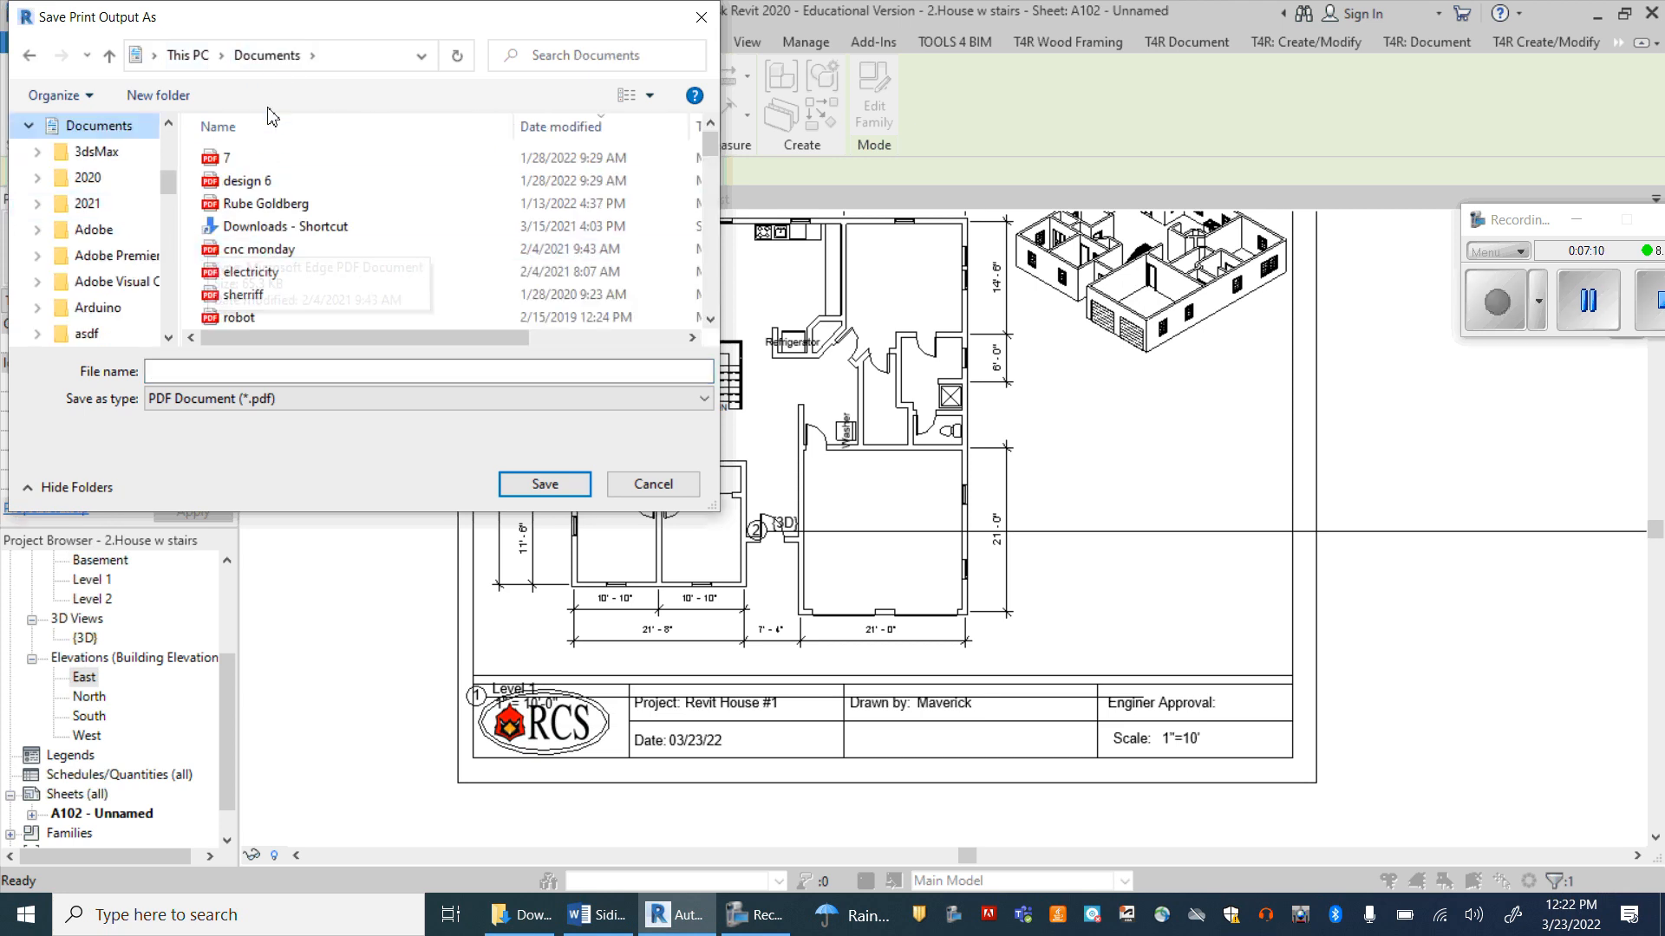
click(216, 371)
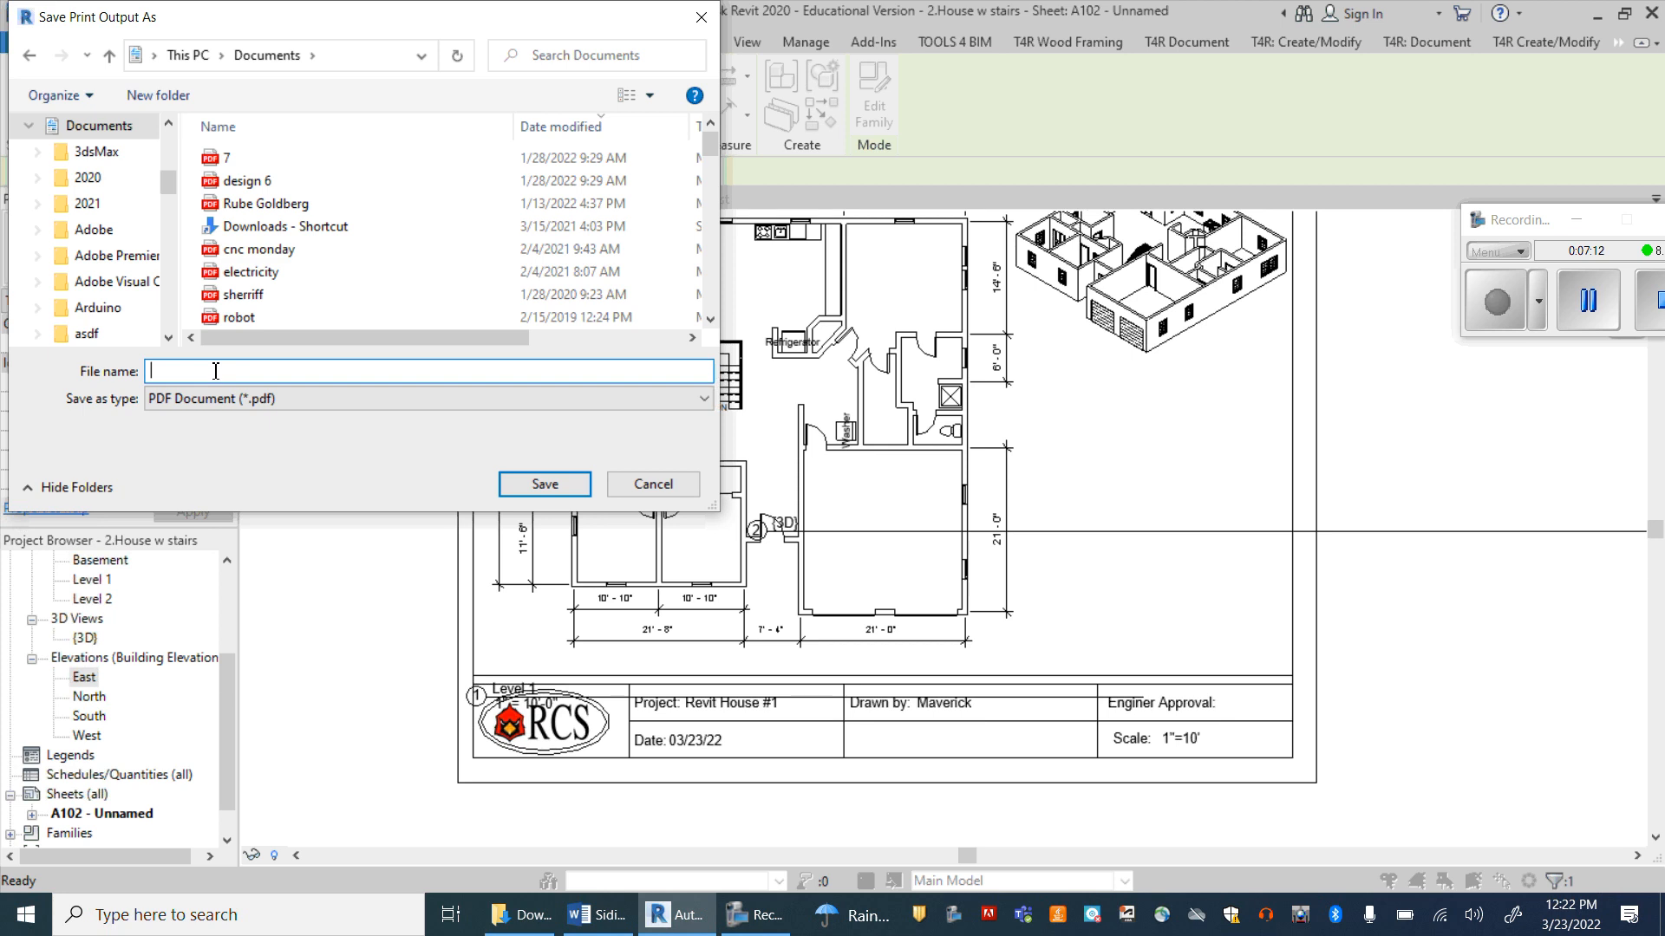
text(House #2)
click(555, 486)
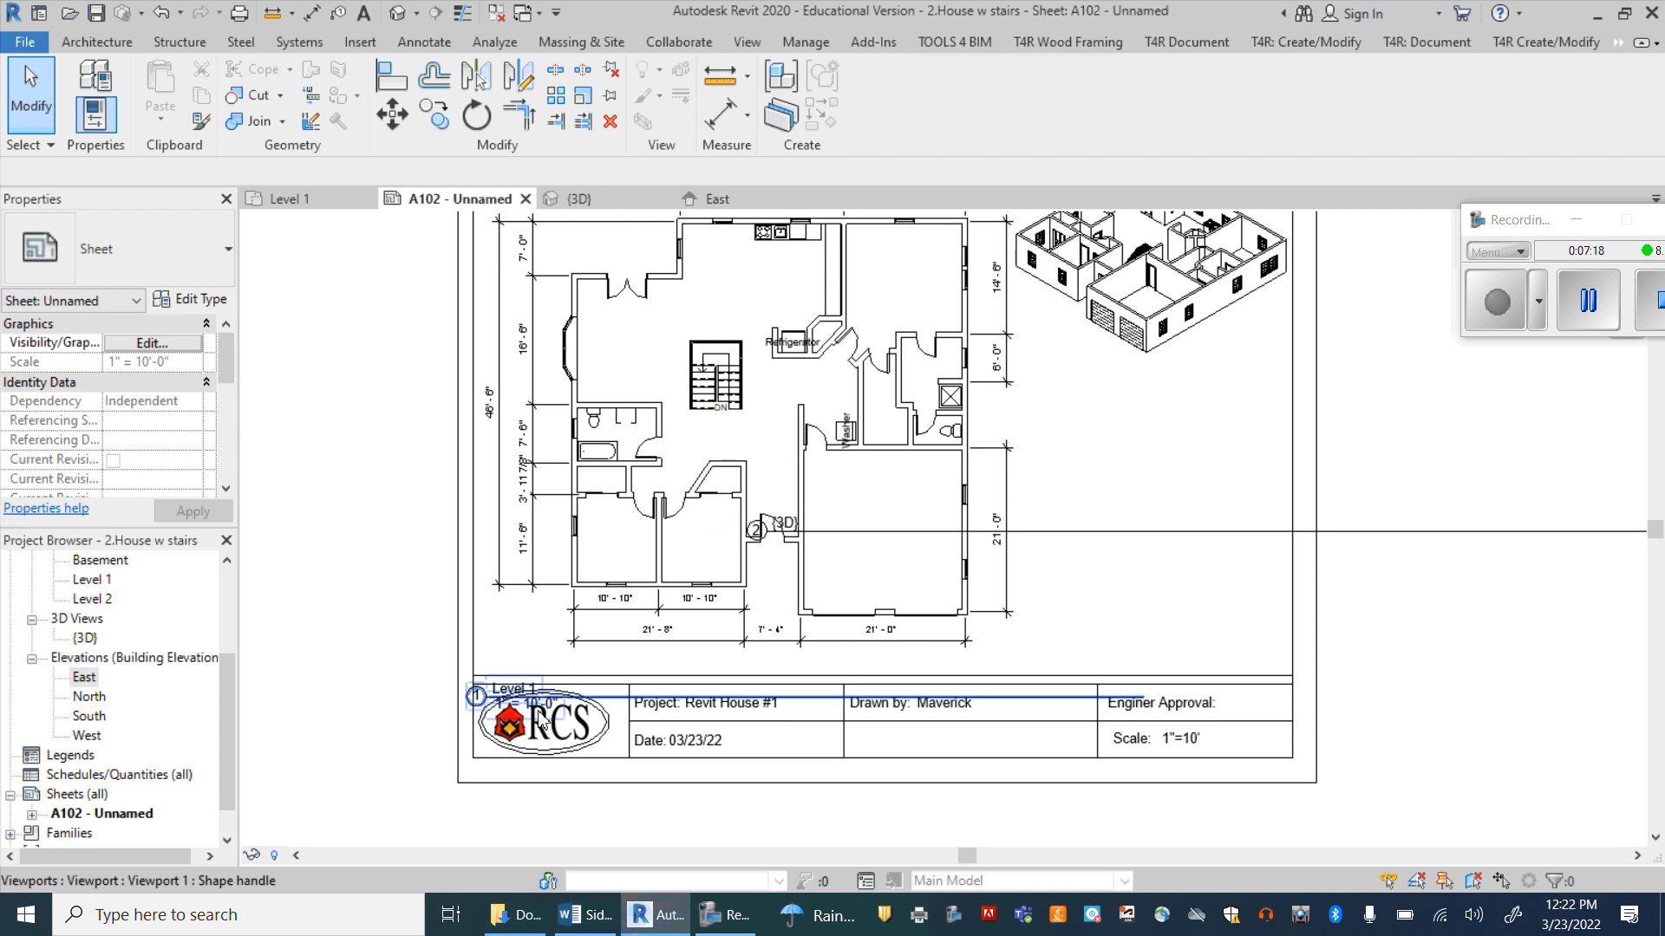
Step: Switch to File Explorer and open the Documents folder to locate the House #2 PDF
click(519, 915)
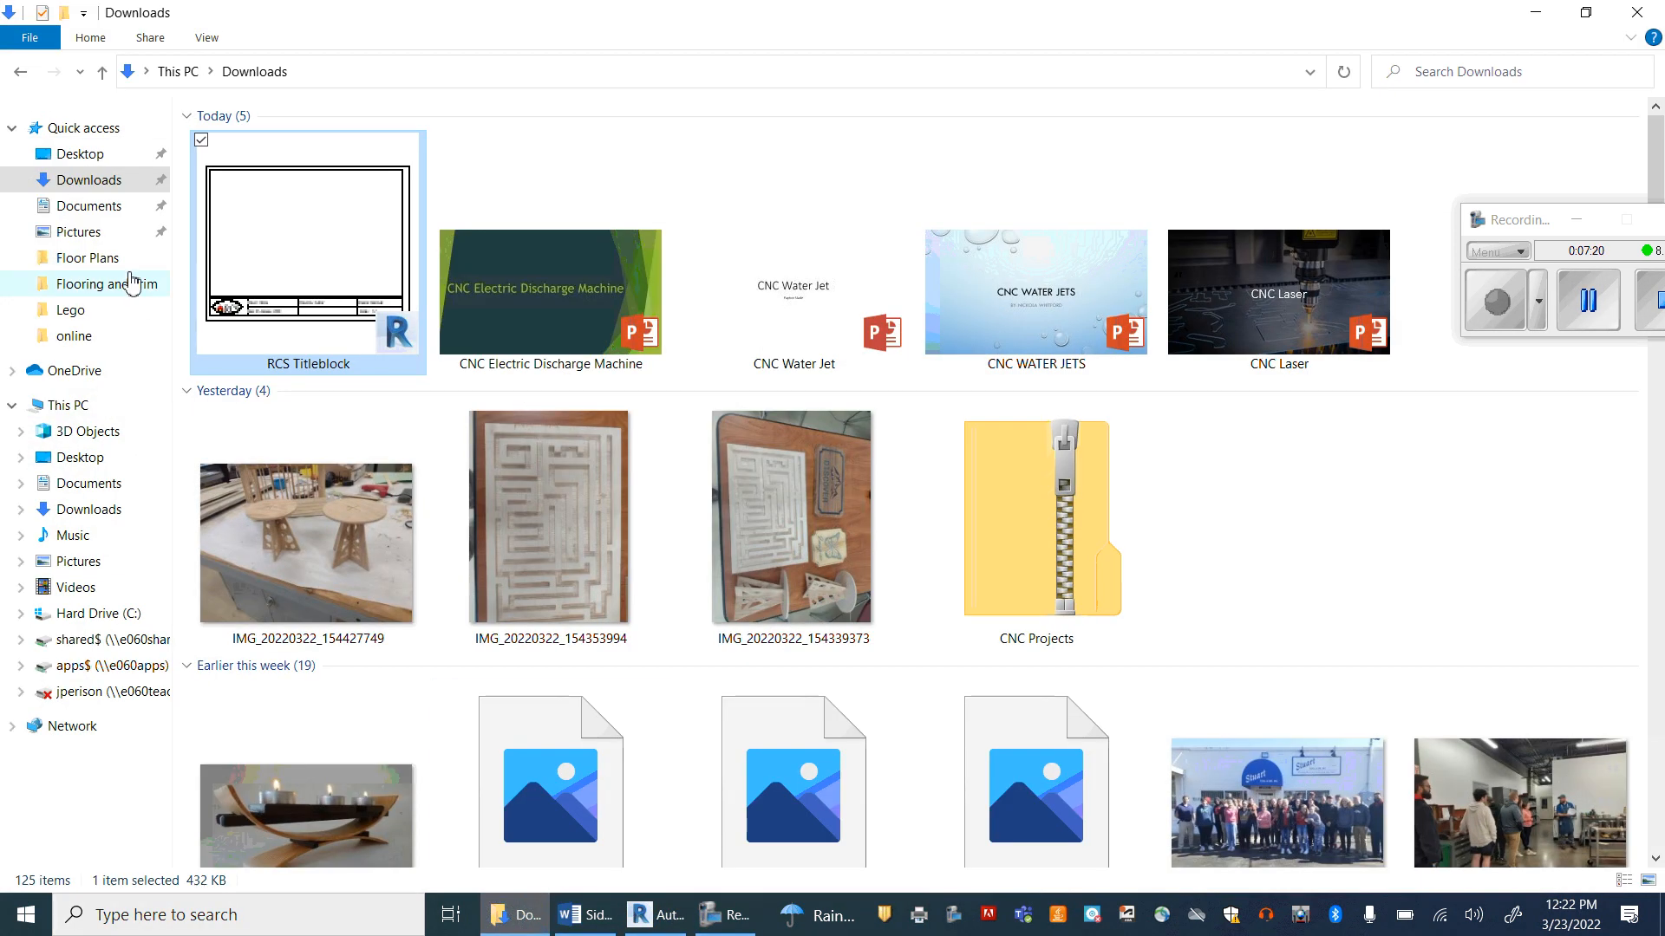
click(90, 208)
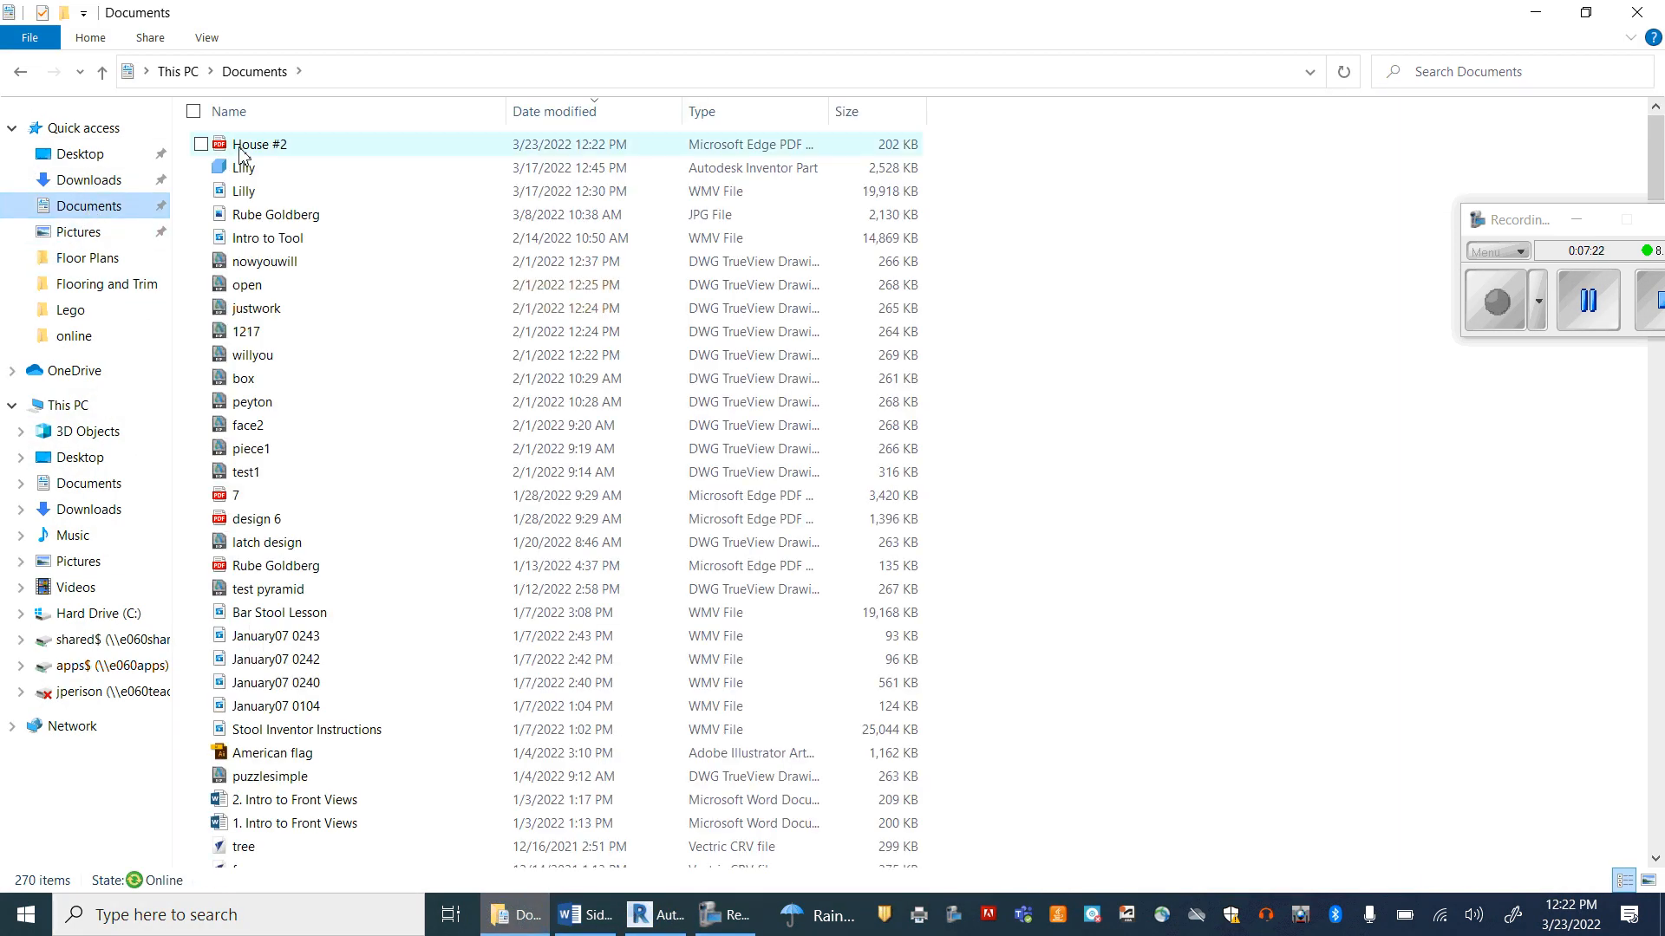